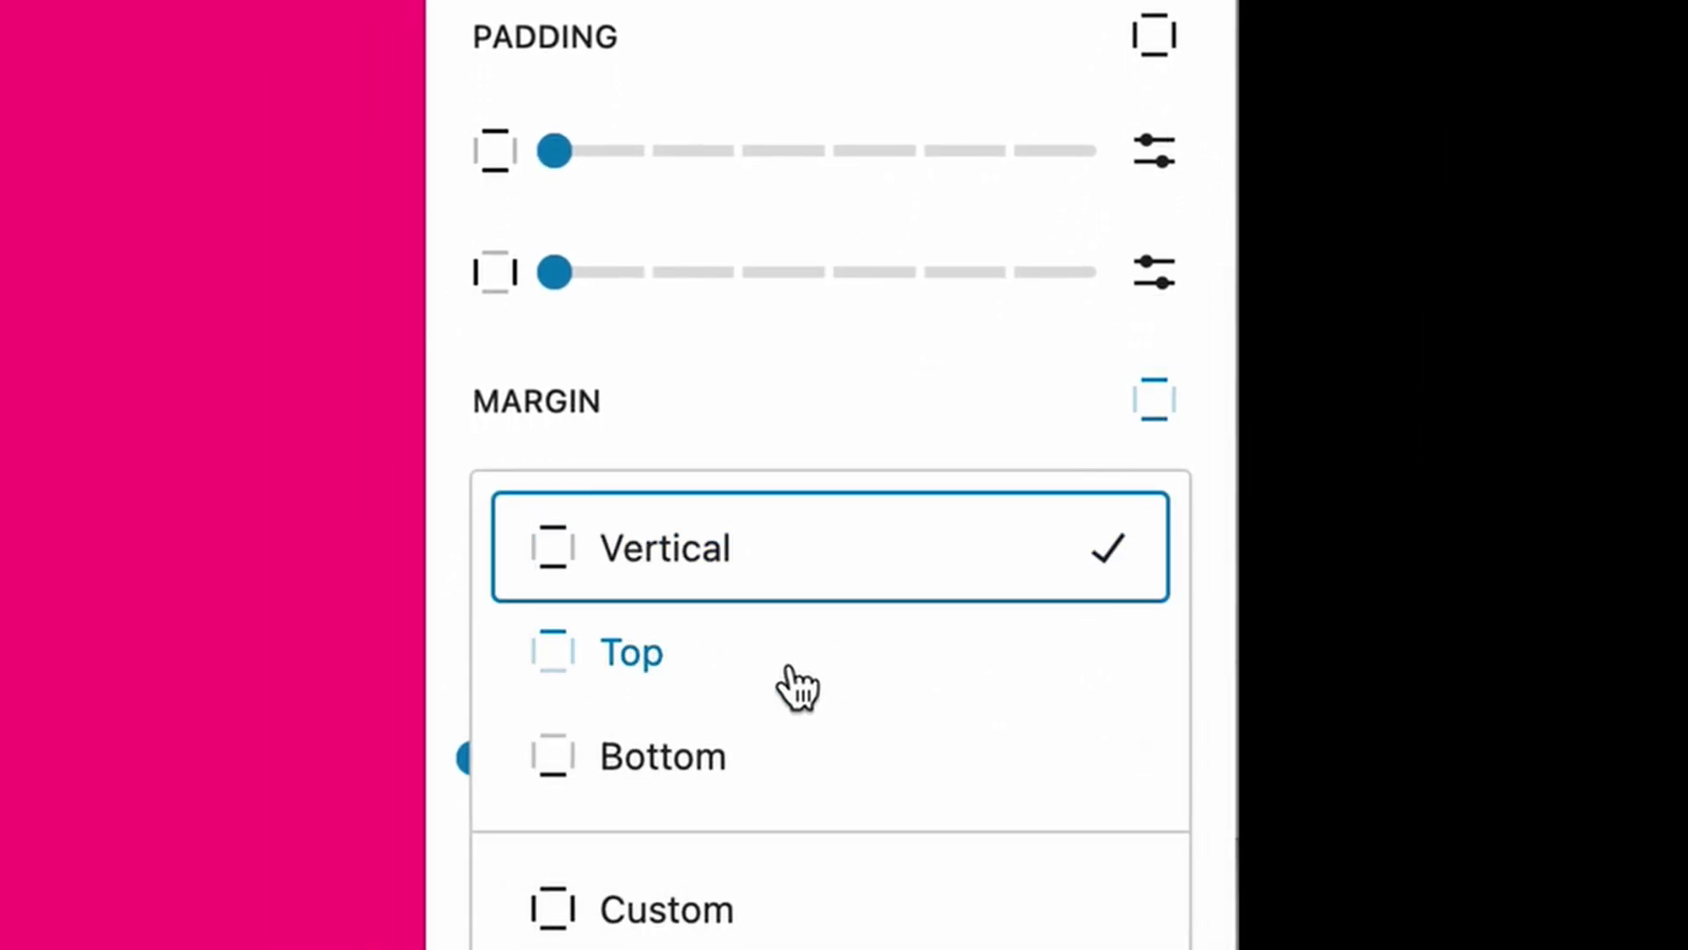
# Step: Set the magenta cover's top-only margin to a custom -50 px
pyautogui.click(664, 655)
pyautogui.click(1157, 518)
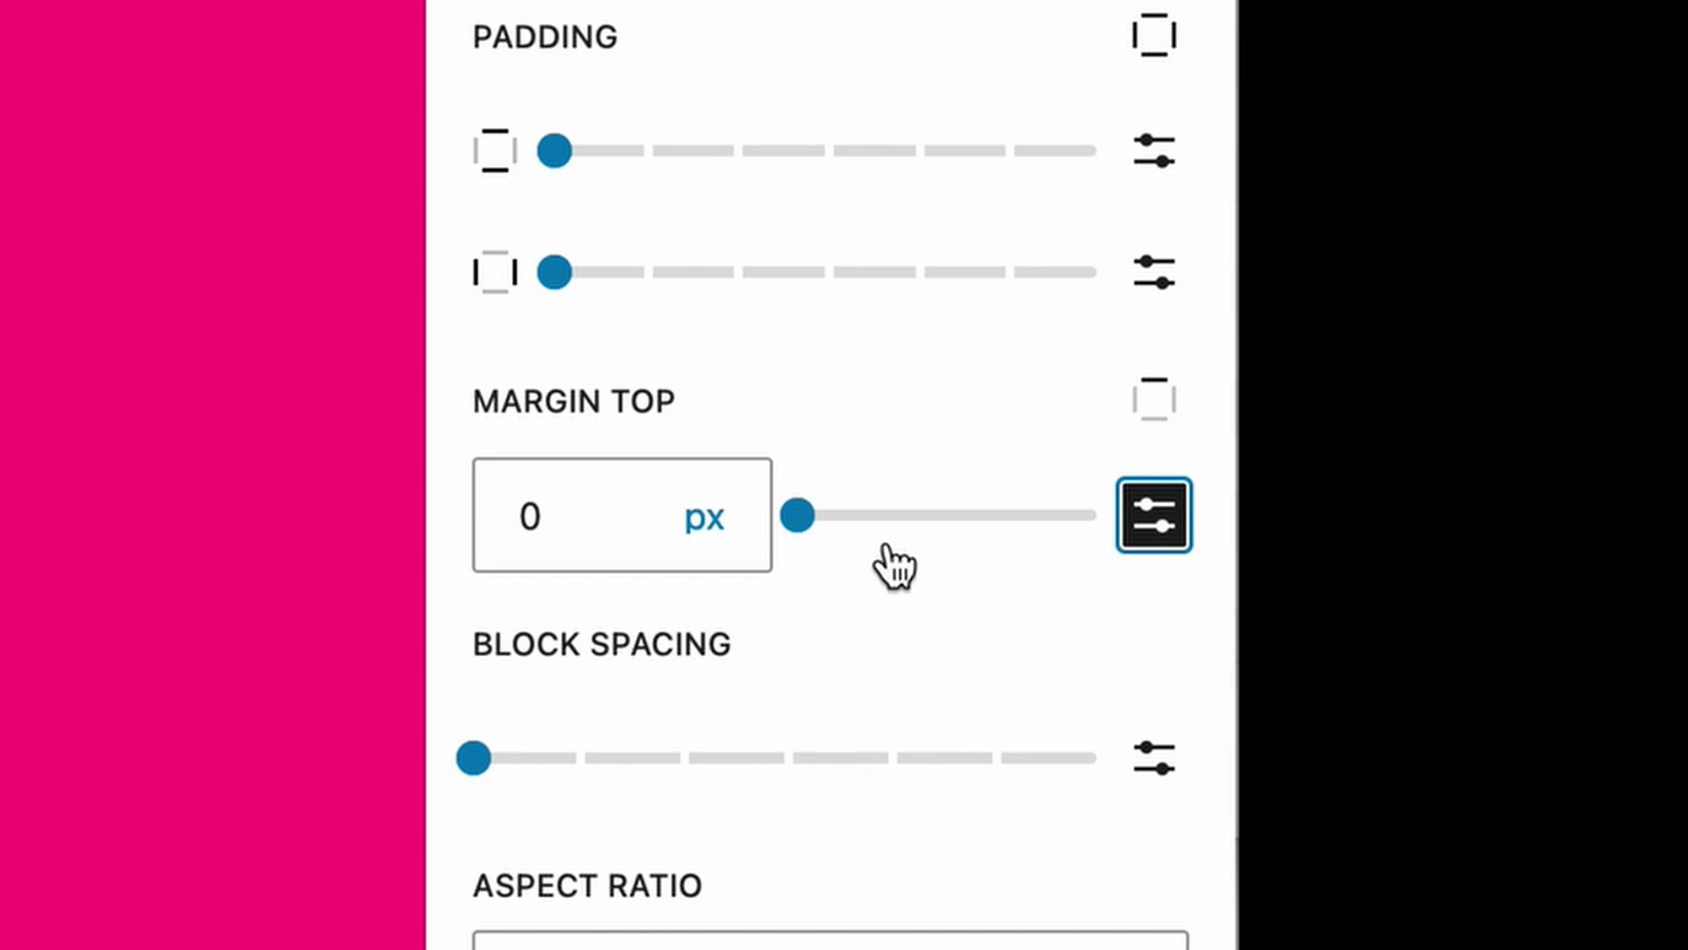
pyautogui.doubleClick(578, 525)
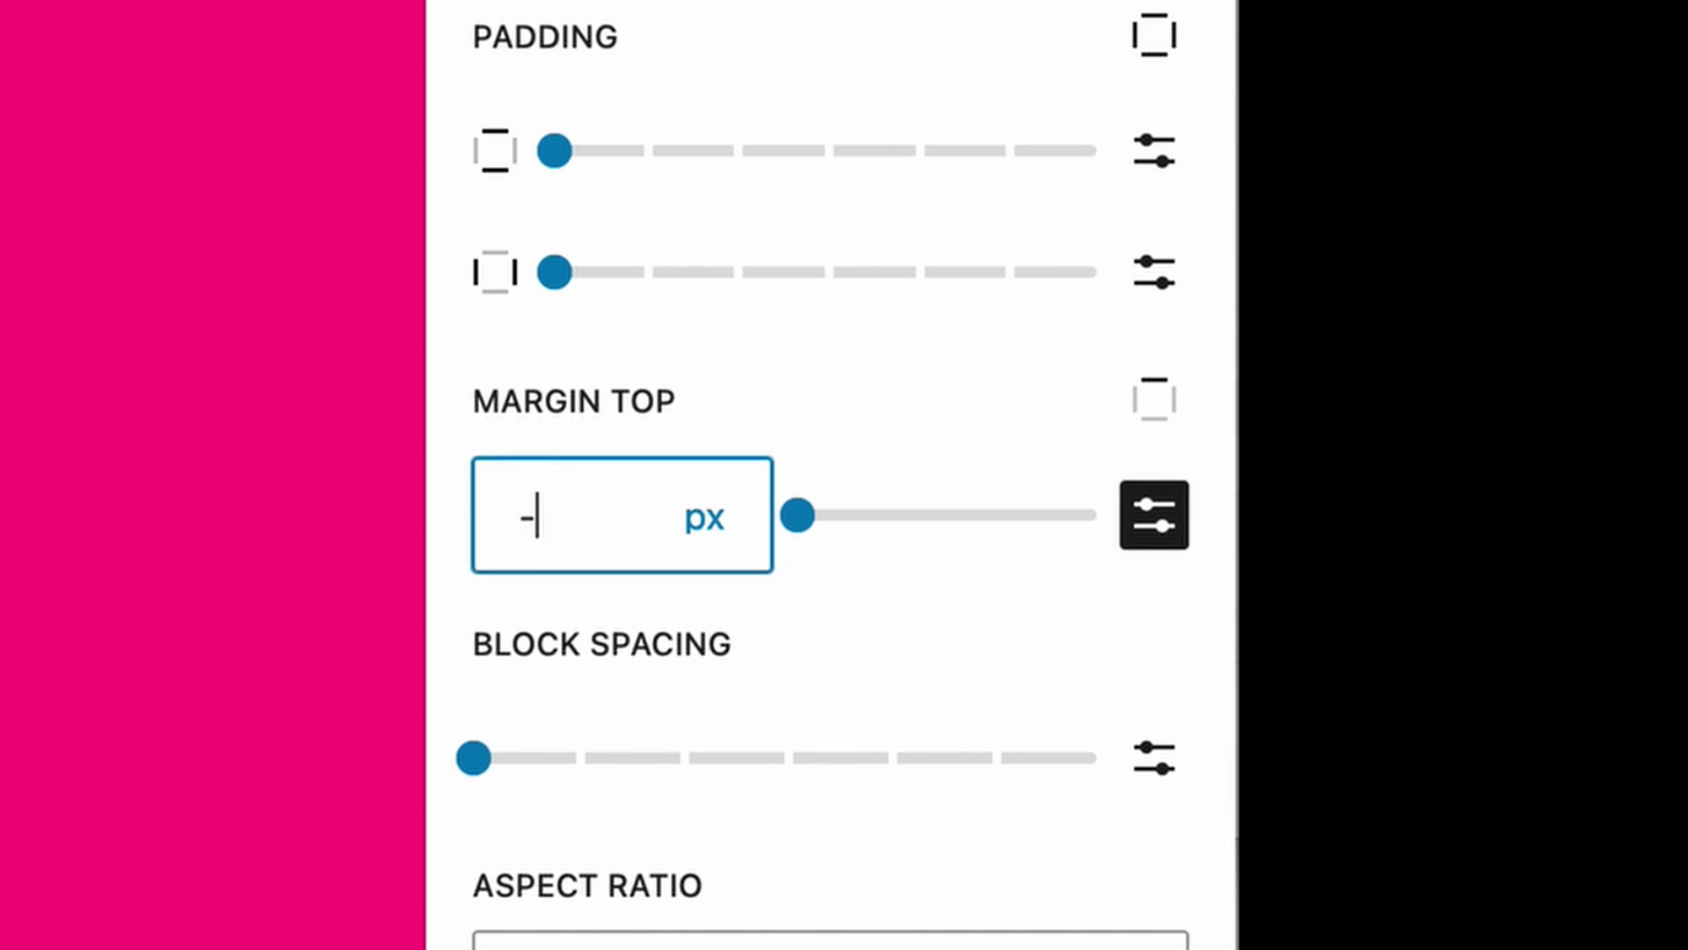
pyautogui.write('-50')
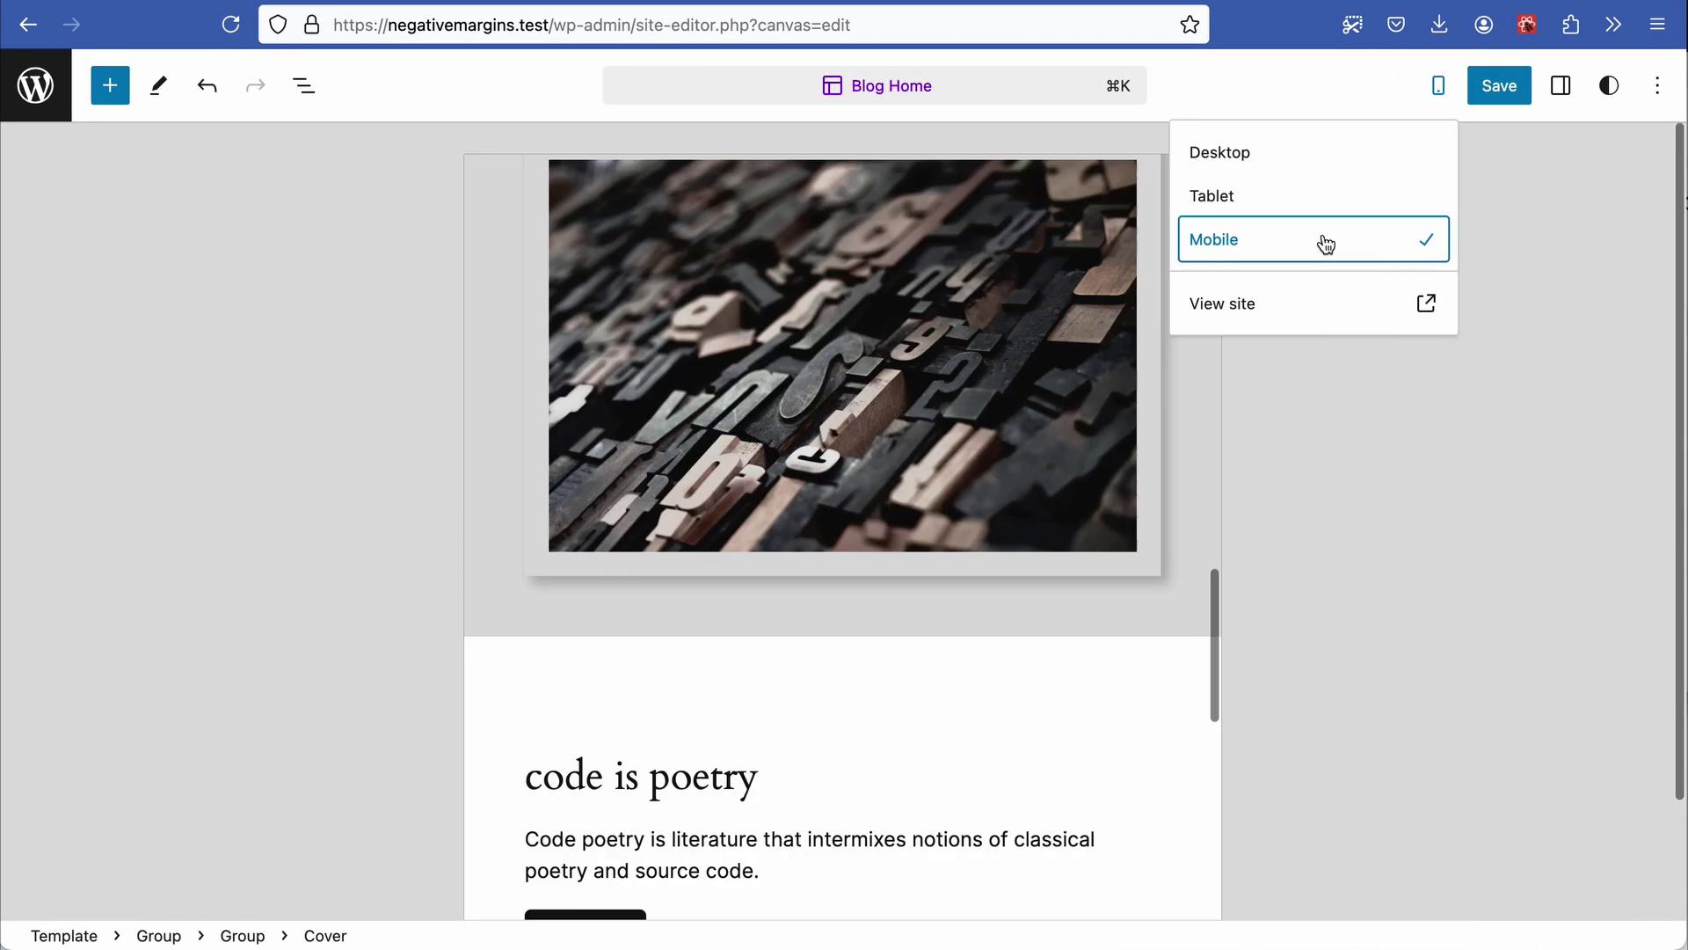
# Step: Scroll the mobile preview and select the paragraph inside the magenta cover
pyautogui.scroll(-5, 1025, 688)
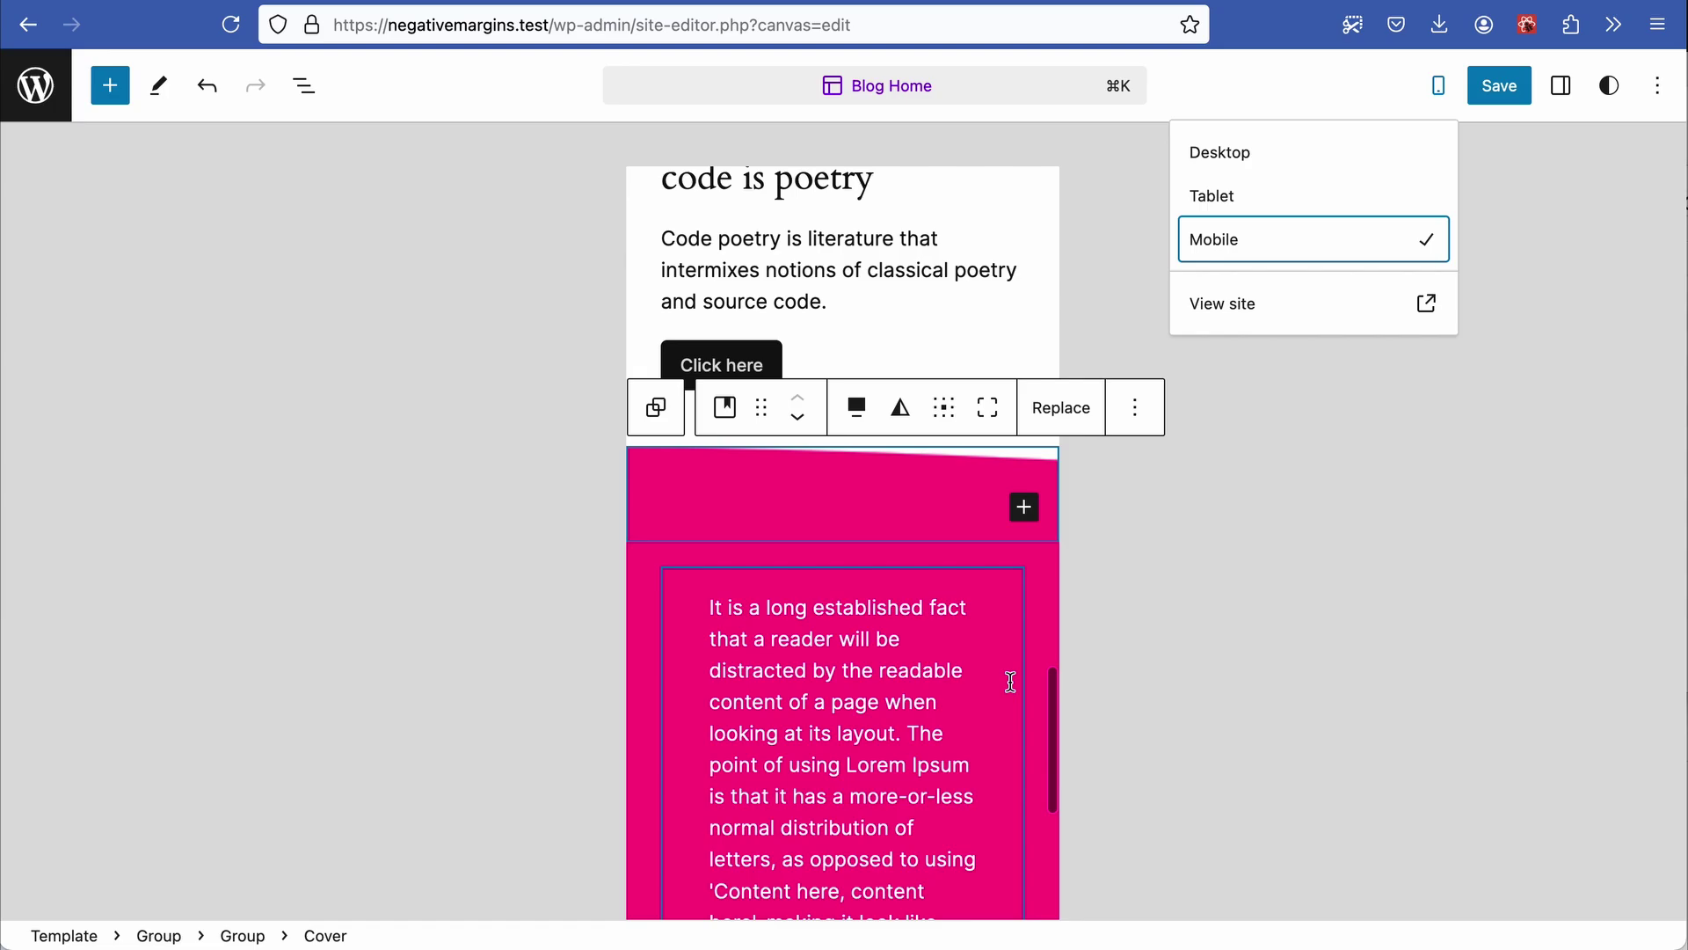
pyautogui.click(1243, 671)
pyautogui.click(886, 219)
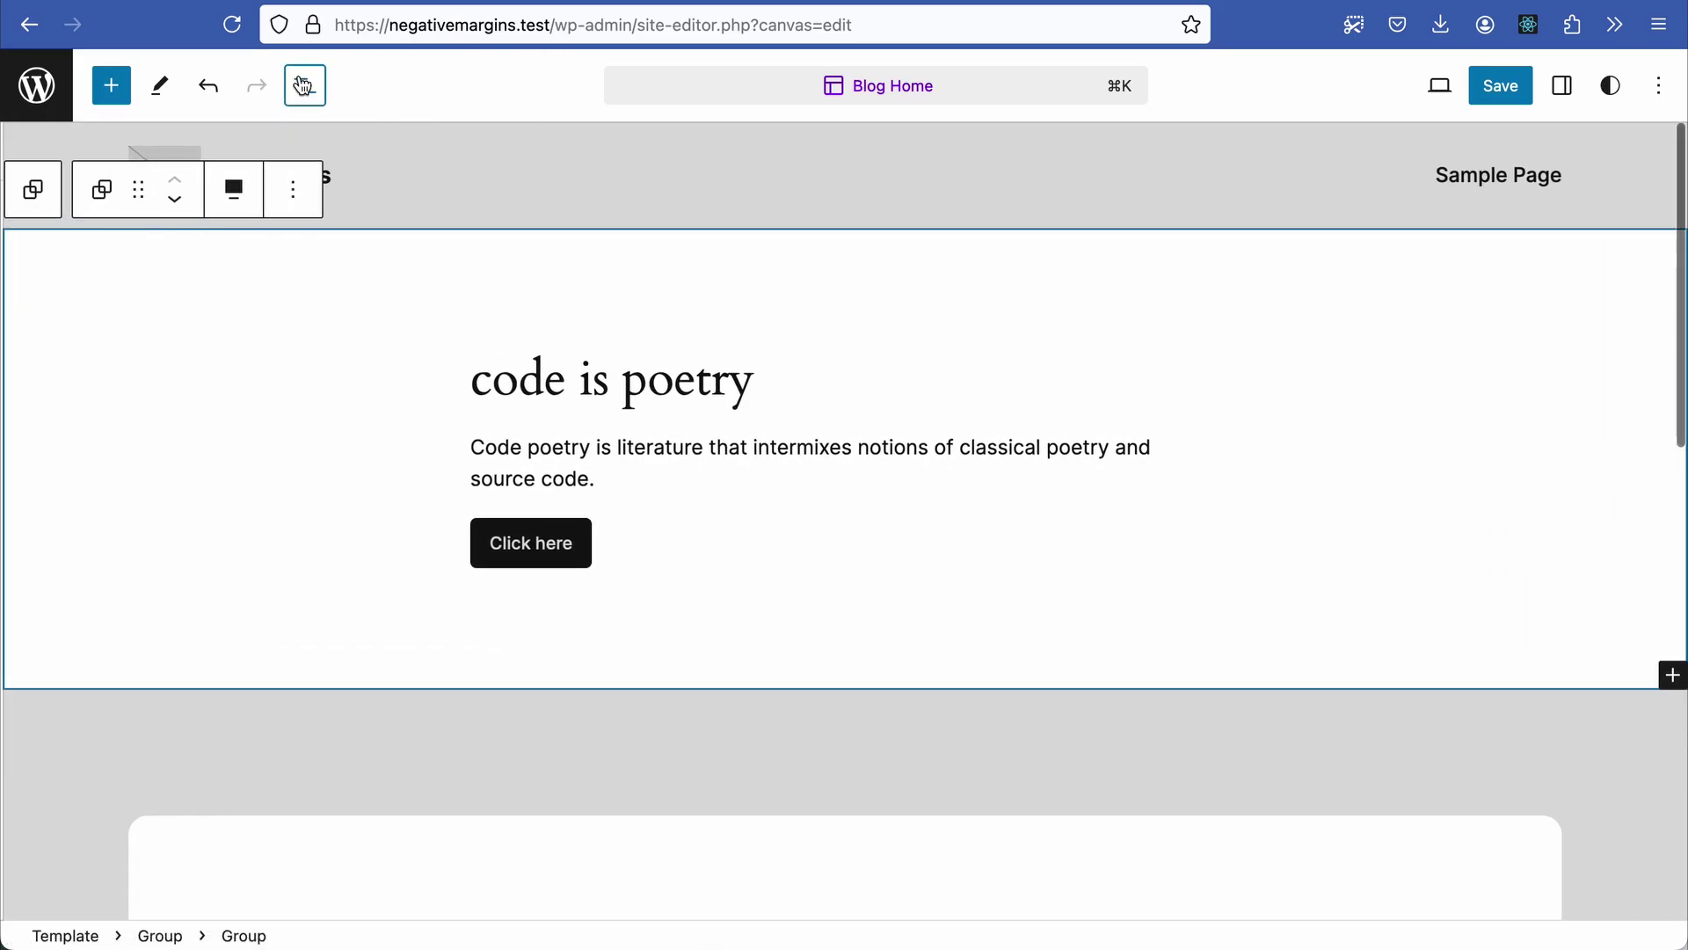
# Step: At mobile preview, insert a plain Group after the 'code is poetry' Group
pyautogui.click(1440, 85)
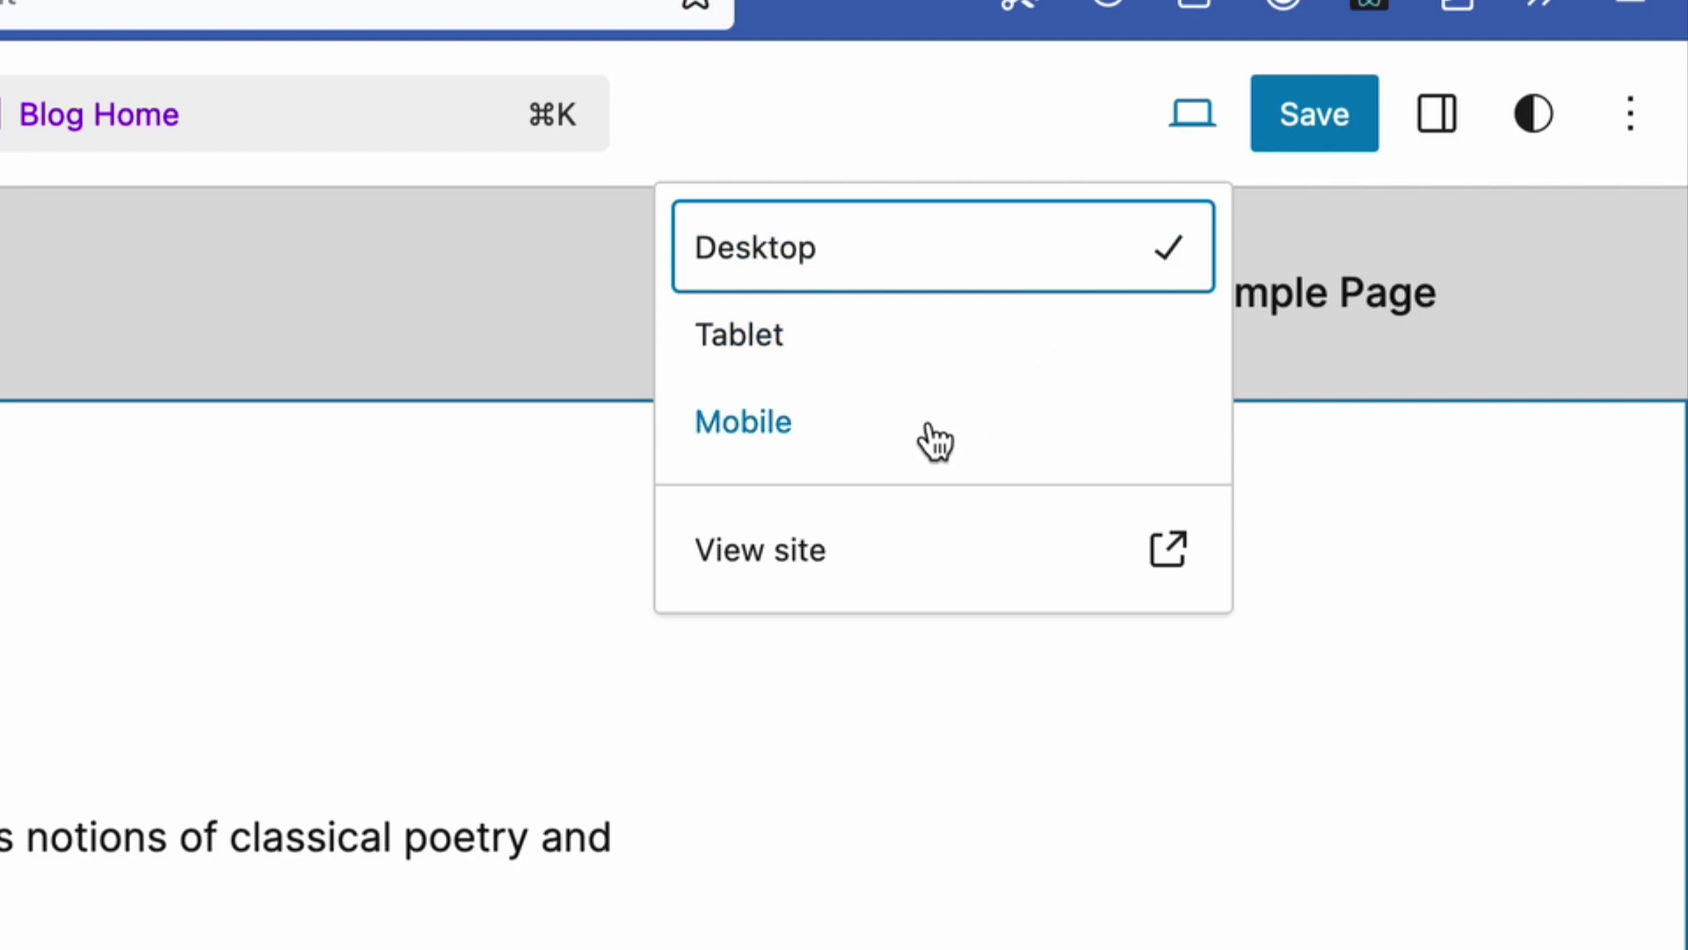
pyautogui.click(937, 439)
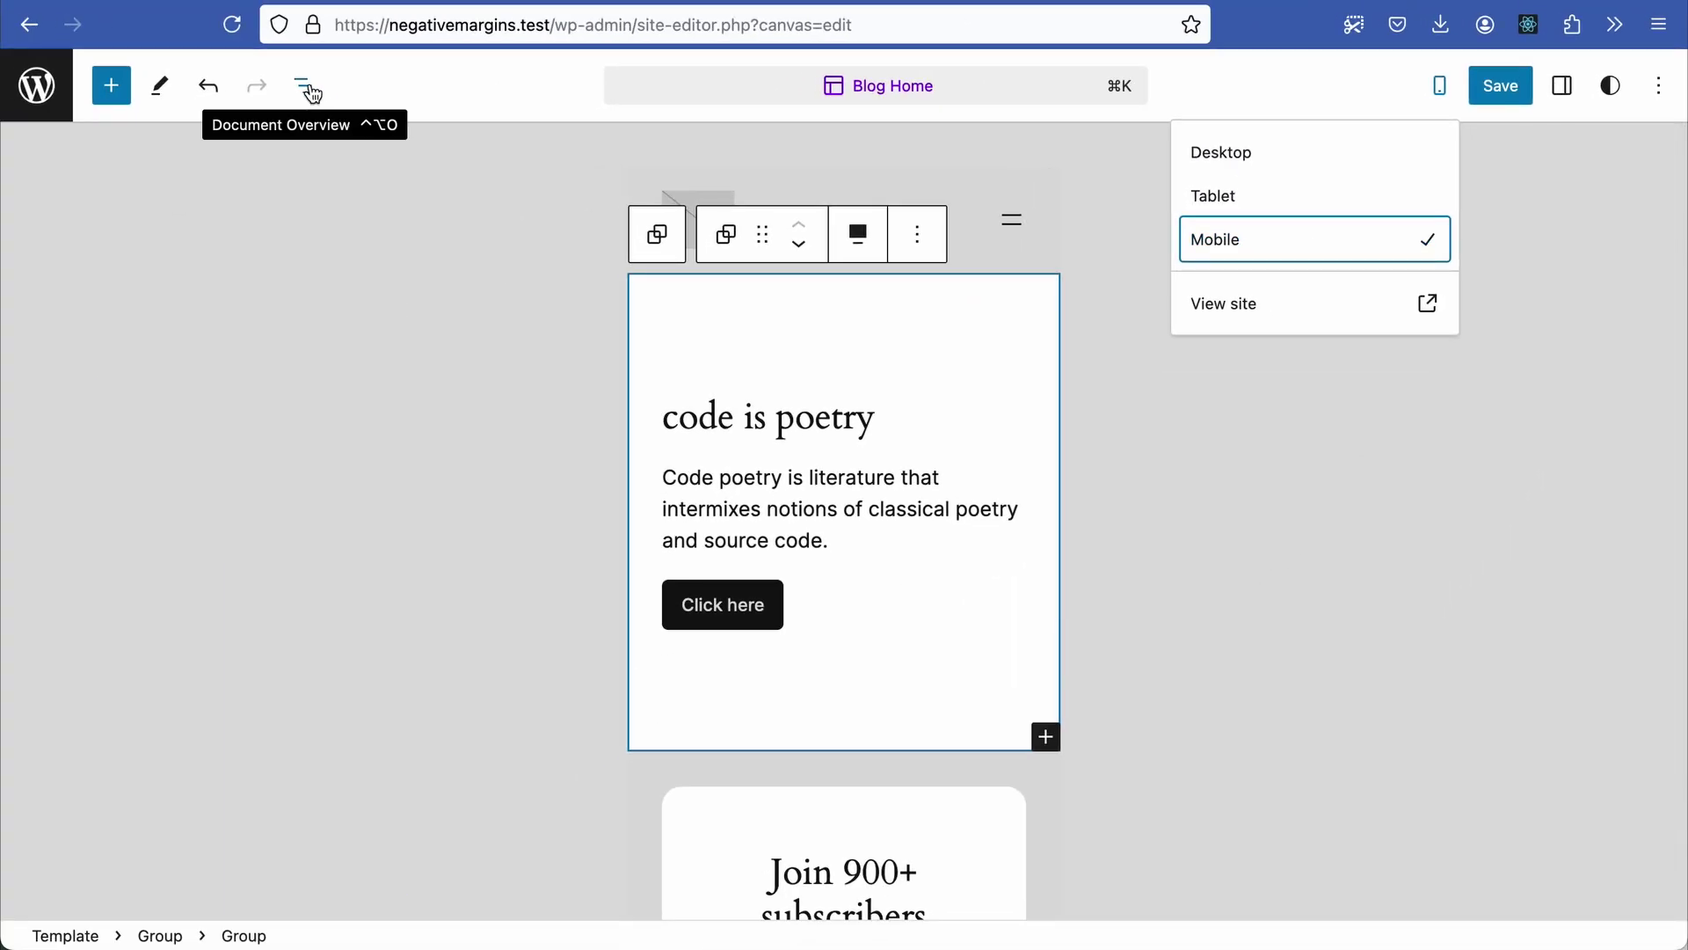
pyautogui.click(308, 88)
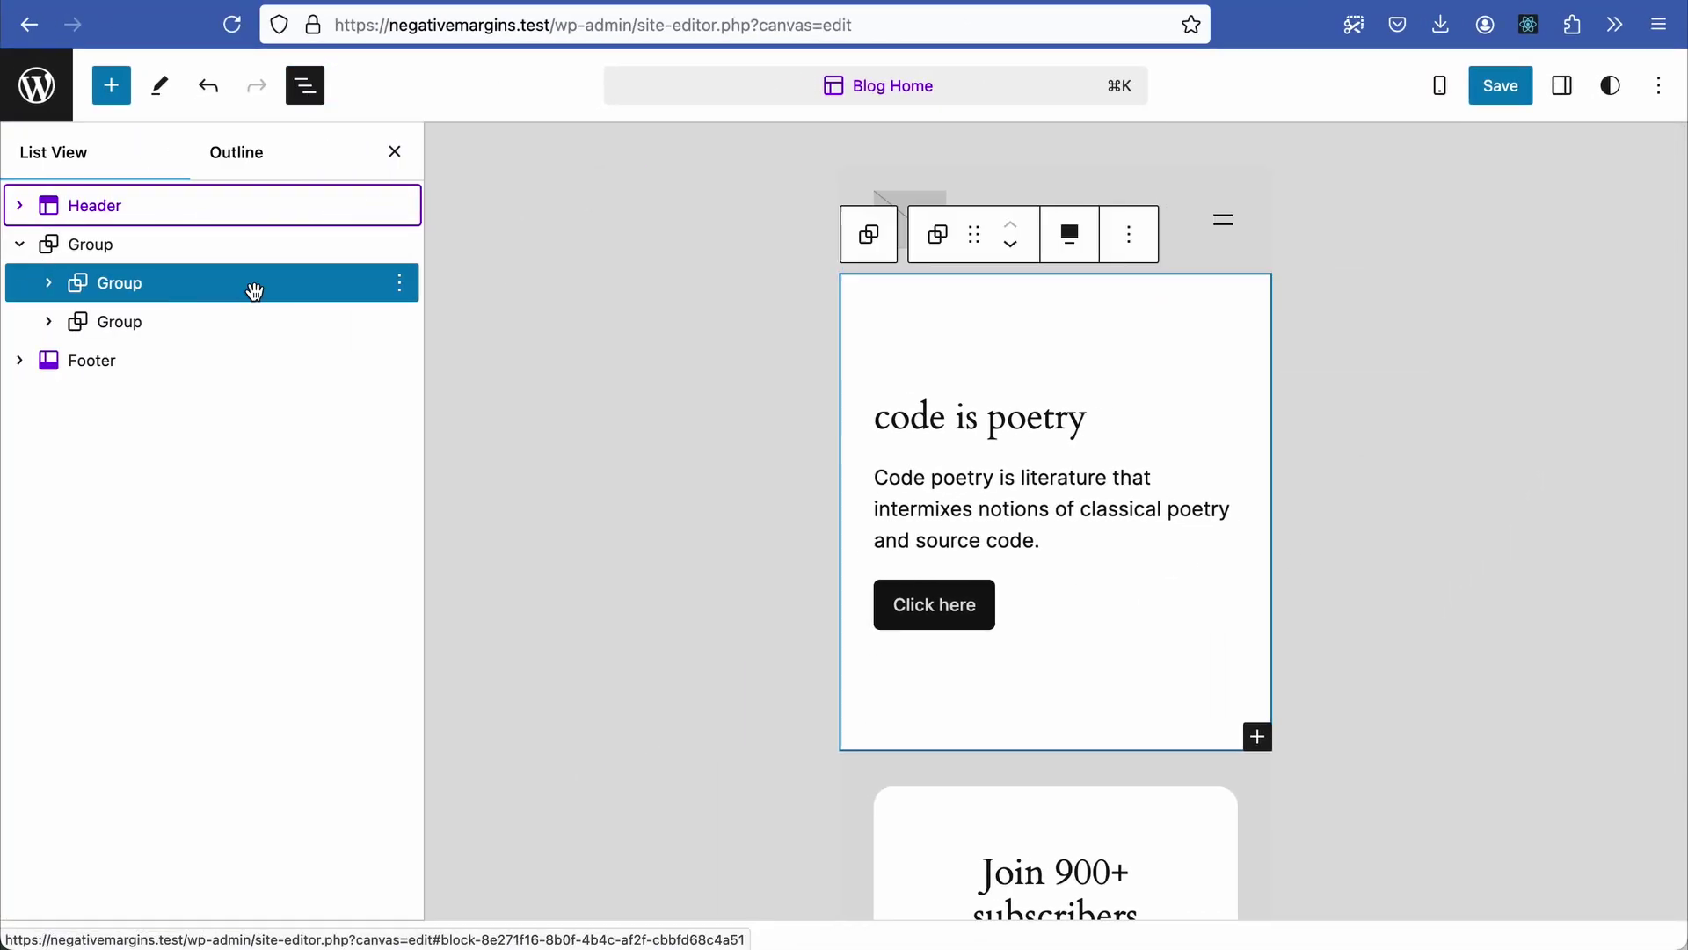
pyautogui.click(401, 283)
pyautogui.click(516, 477)
pyautogui.write('/gr')
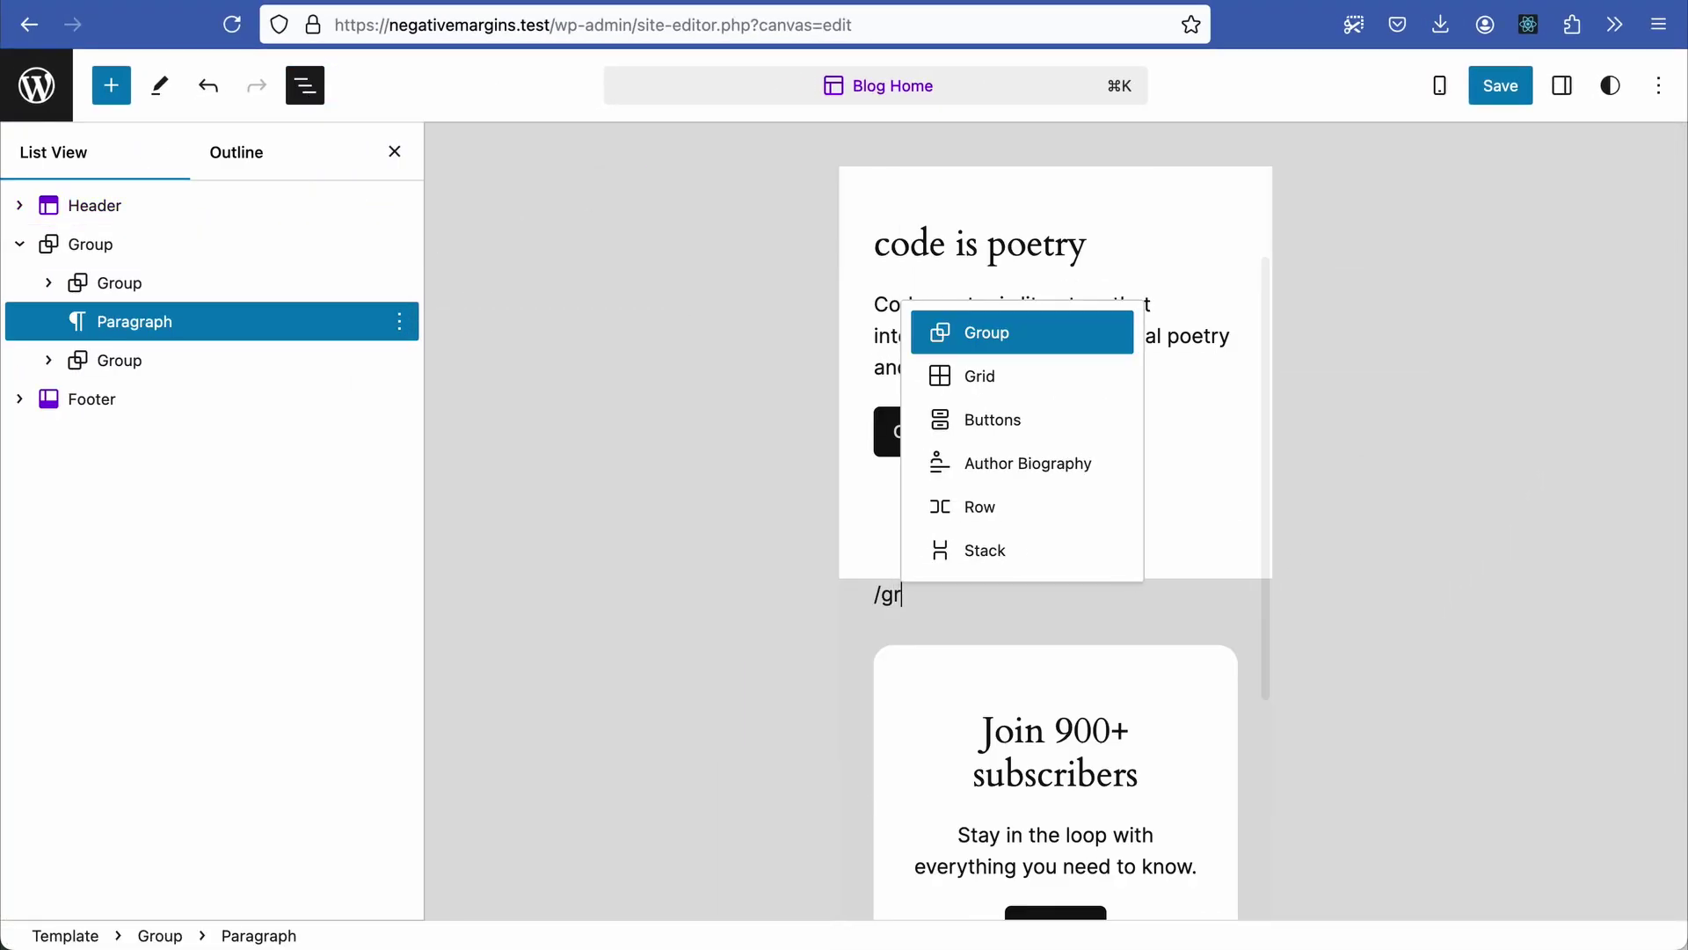
pyautogui.press('Return')
pyautogui.click(934, 629)
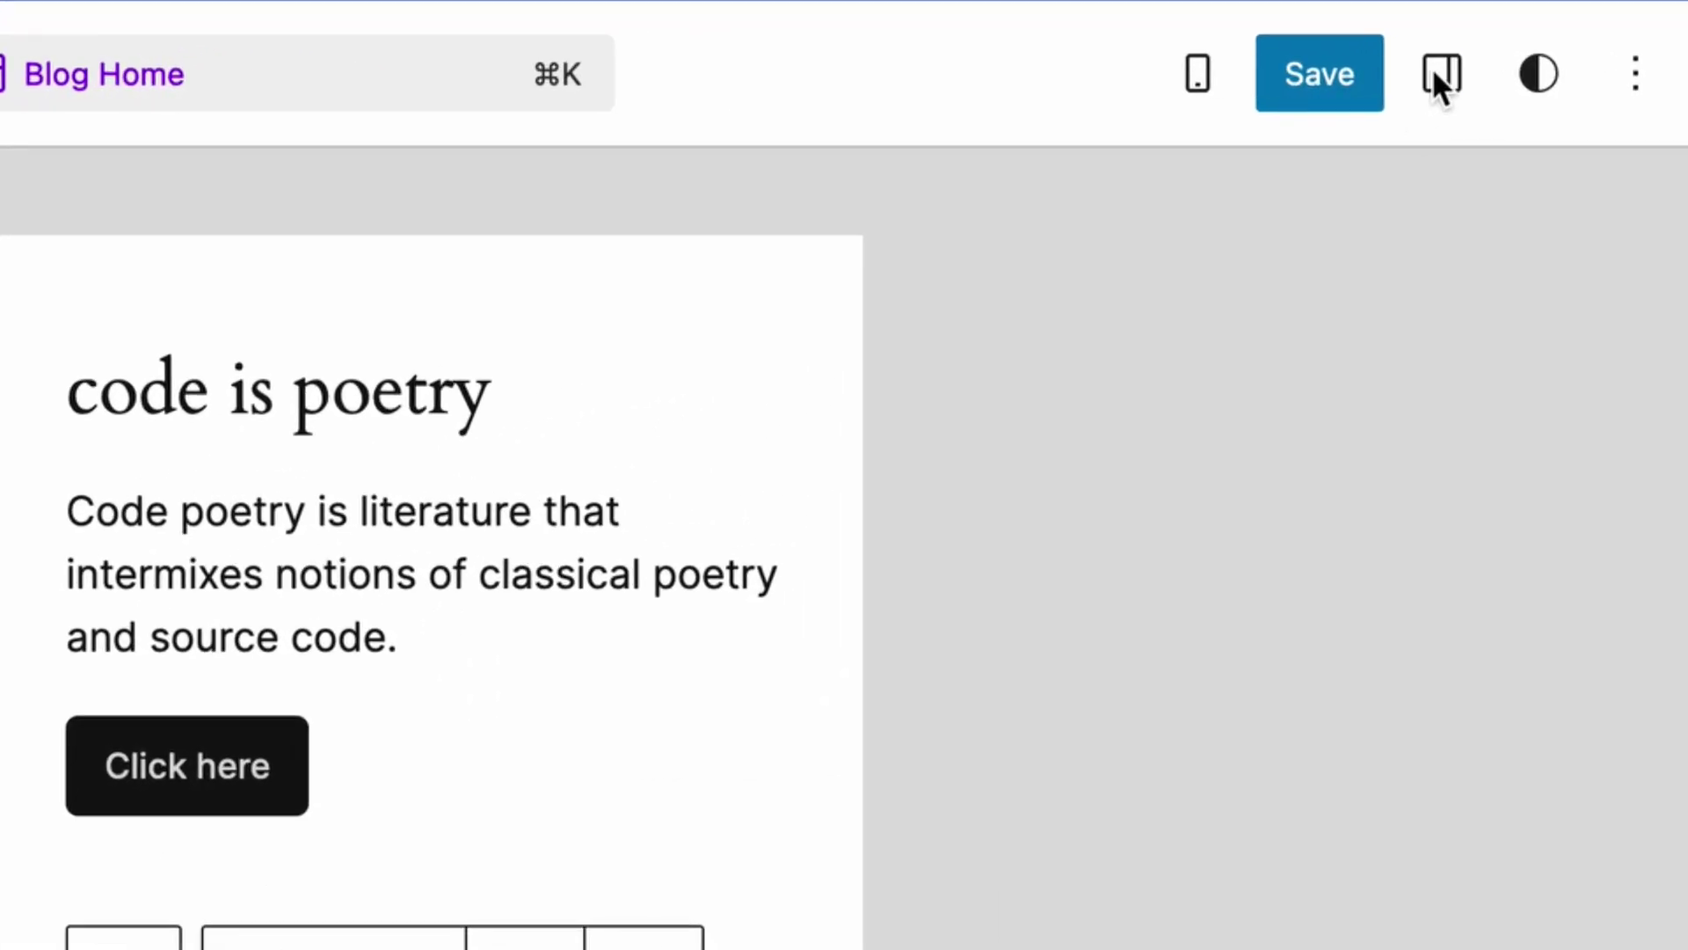
# Step: Give the new Group 50 px custom padding and start adding a block inside it
pyautogui.click(1537, 82)
pyautogui.click(1588, 443)
pyautogui.scroll(-10, 1392, 422)
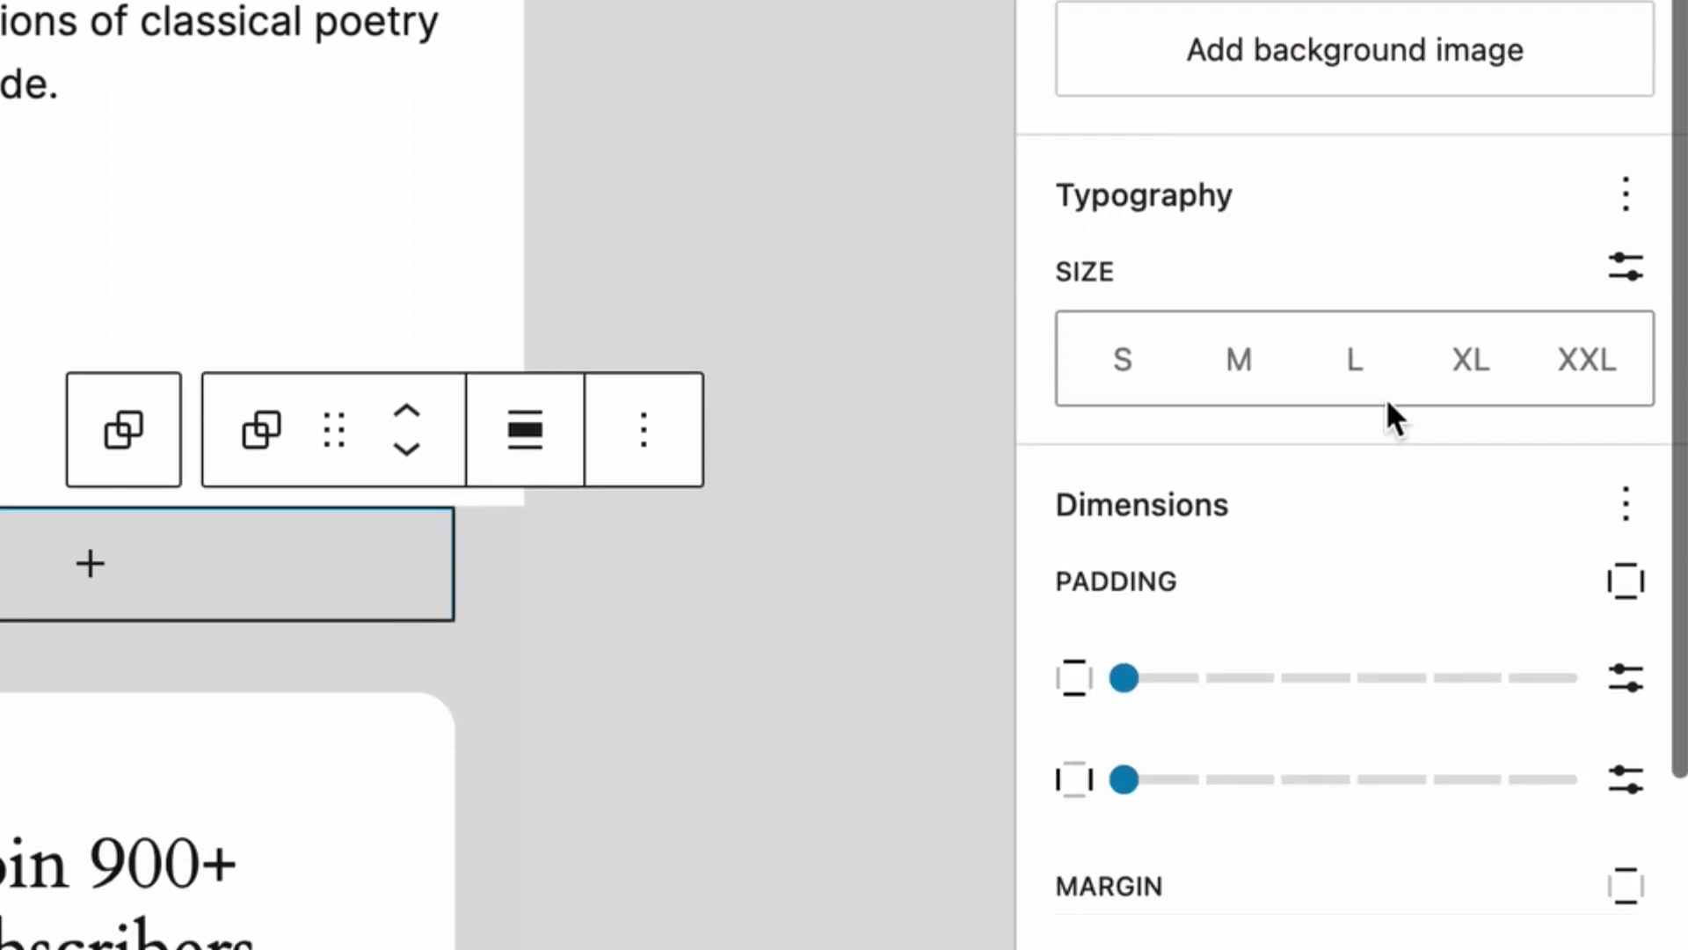
pyautogui.click(1626, 495)
pyautogui.click(1323, 514)
pyautogui.write('50')
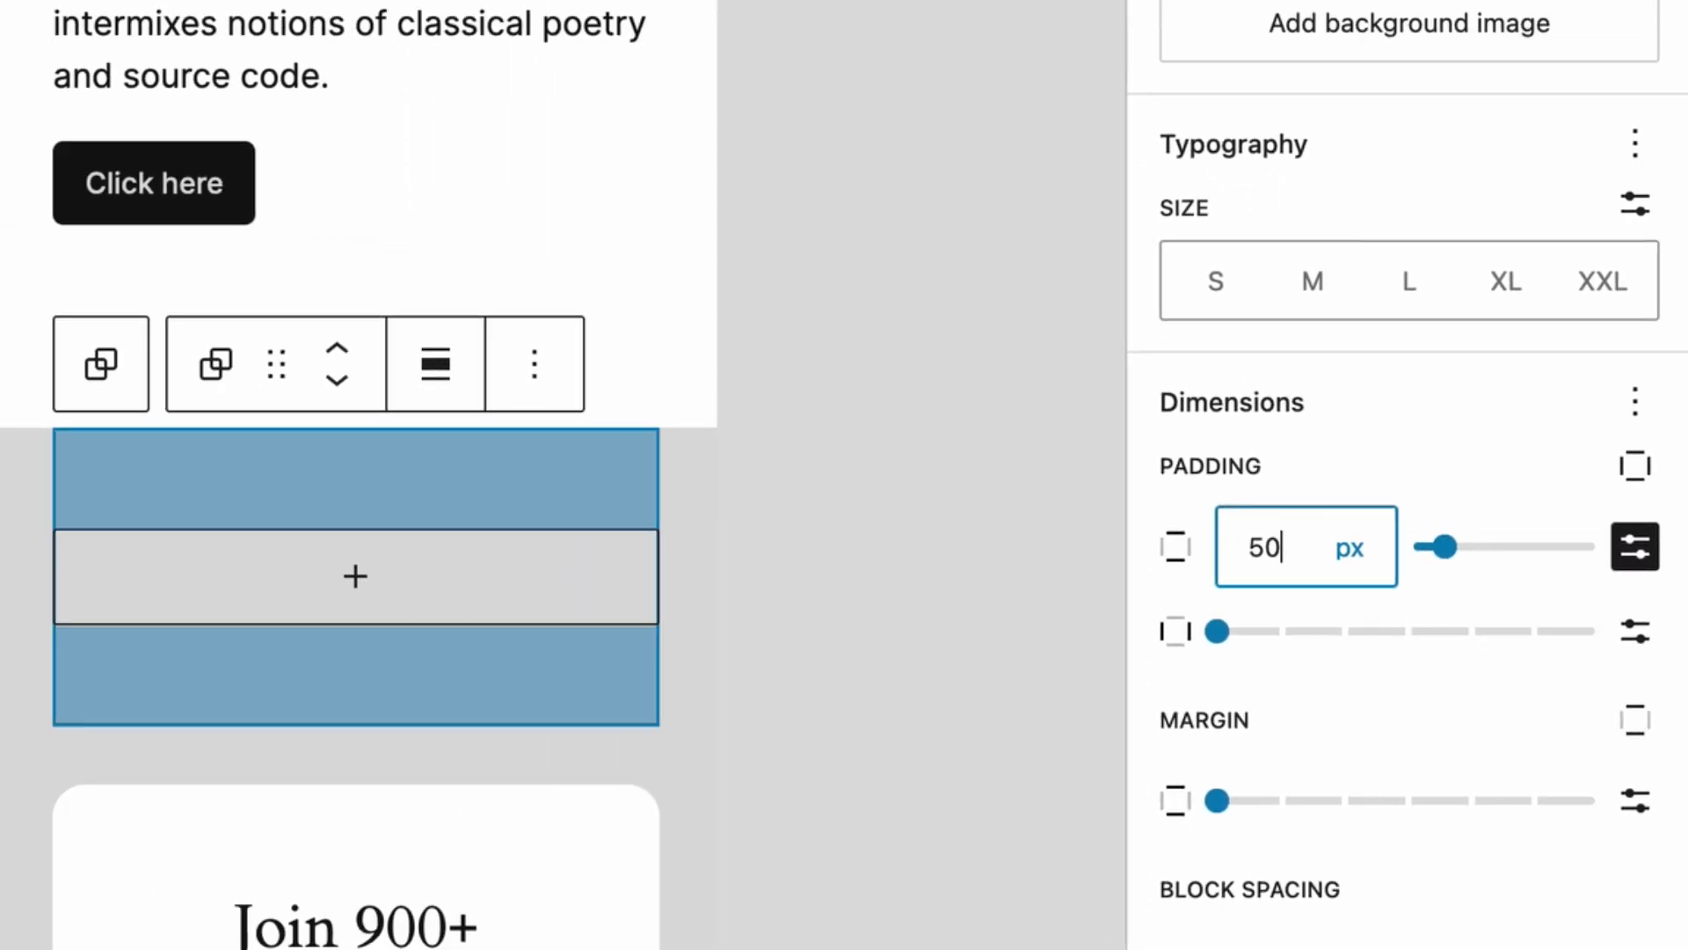
pyautogui.click(90, 422)
# Step: Insert a 50/50 Columns block with the typesetting photo from the Media Library in column one
pyautogui.write('col')
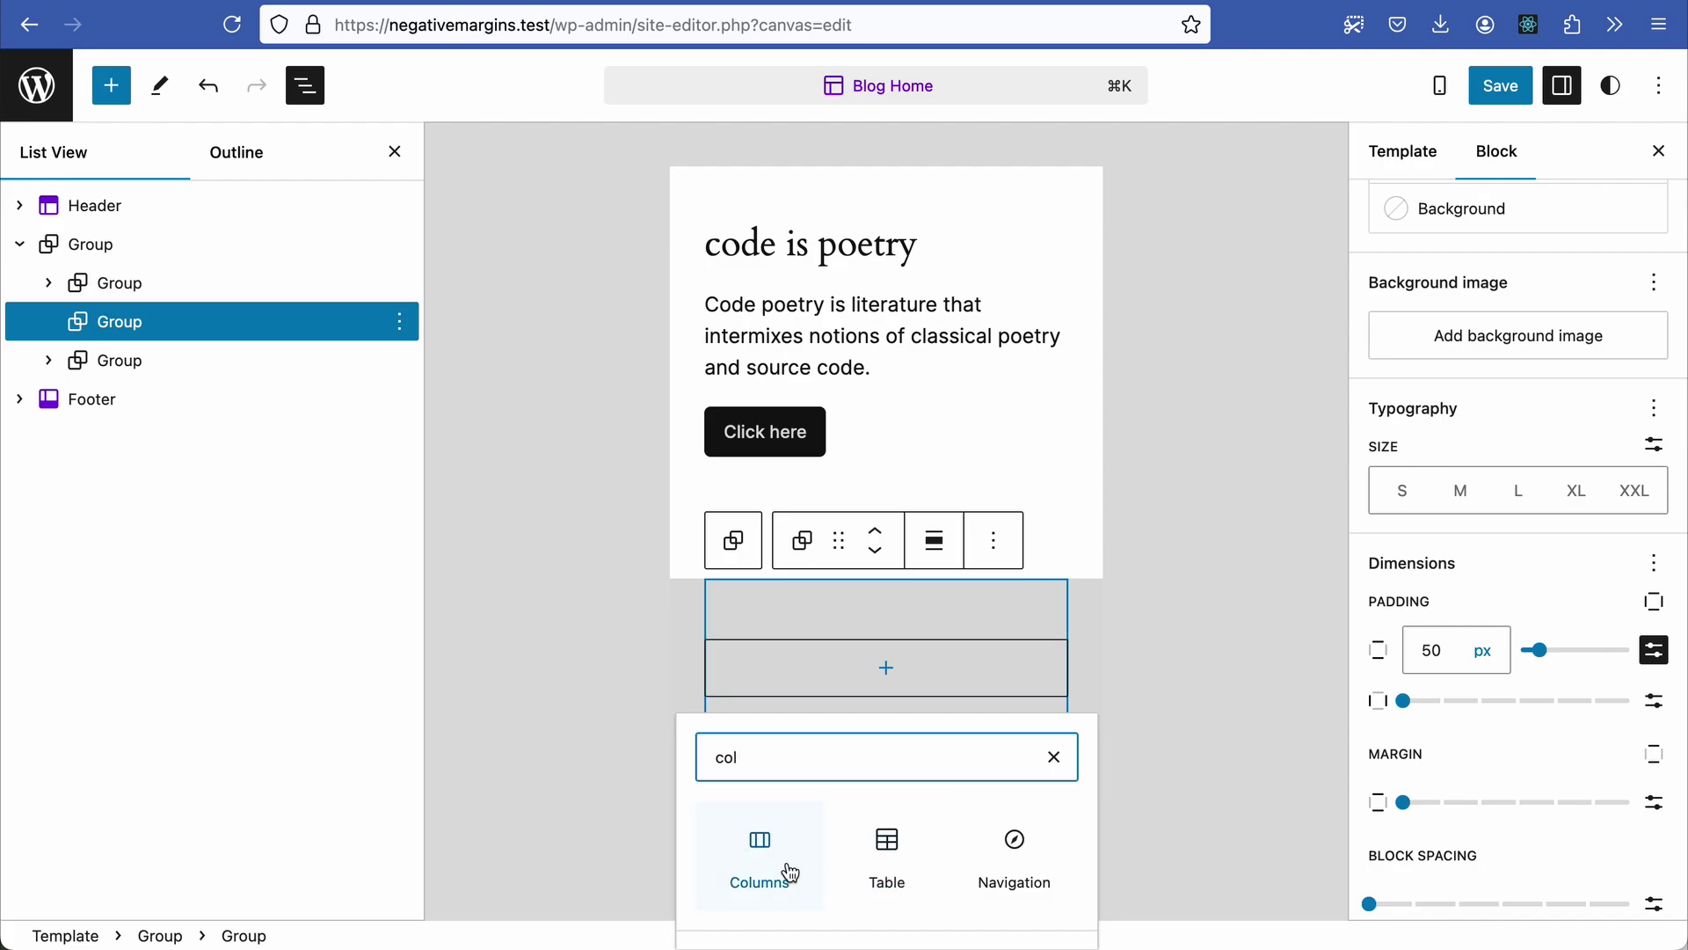
pyautogui.click(790, 871)
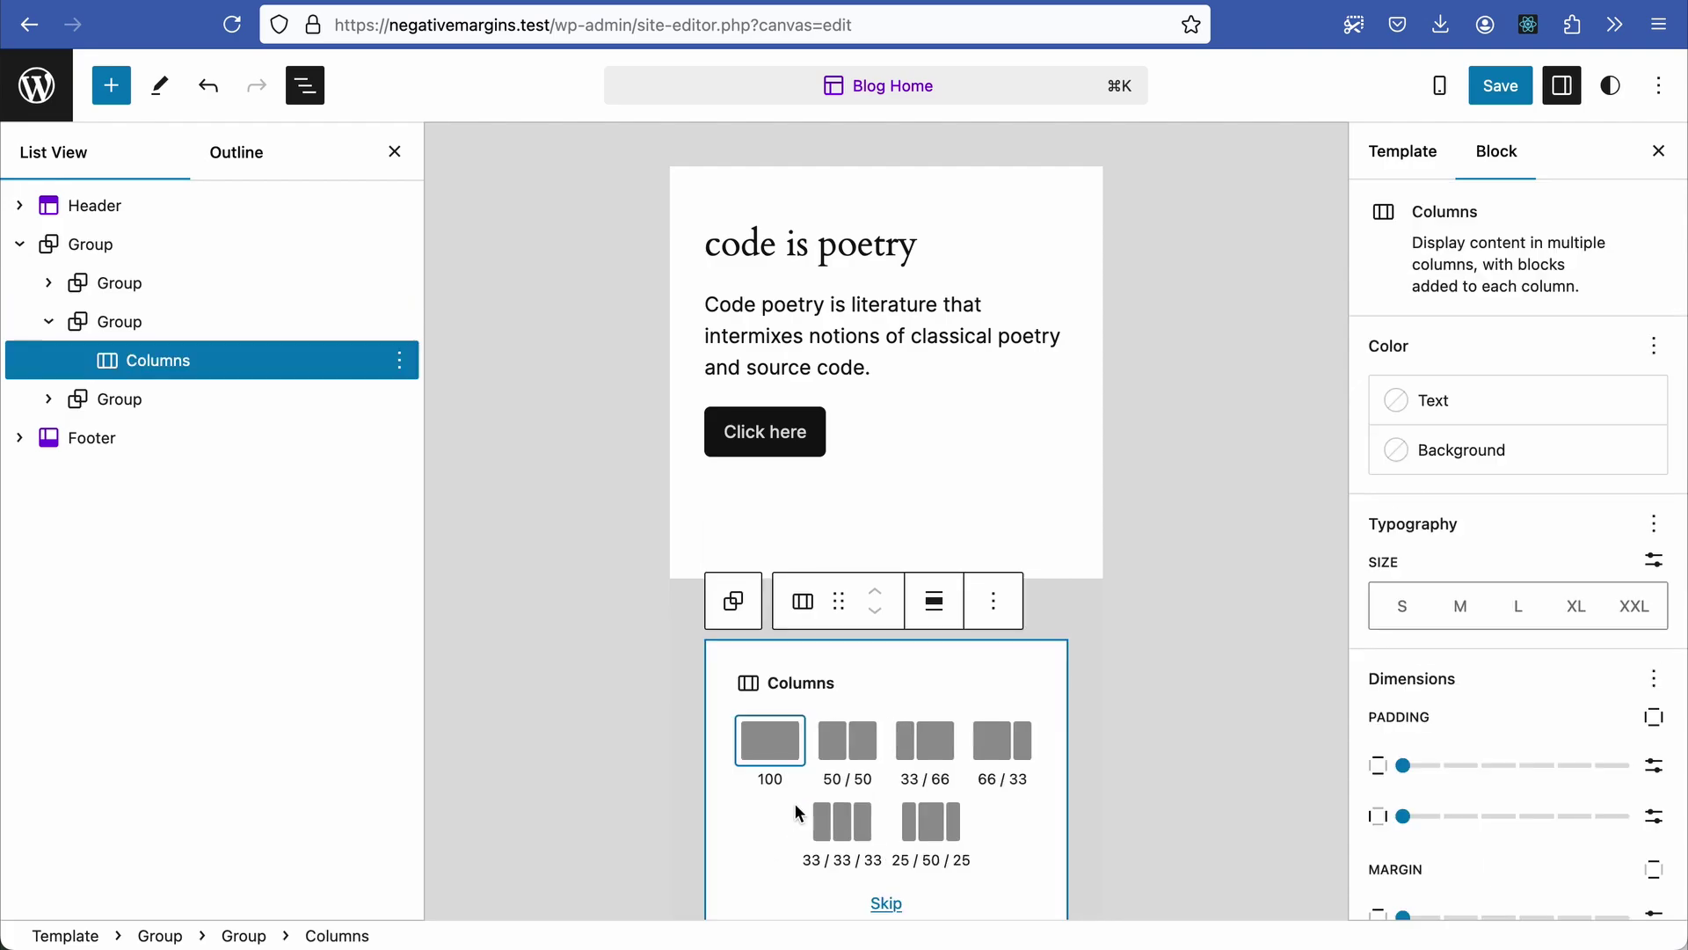
pyautogui.click(846, 739)
pyautogui.click(1016, 857)
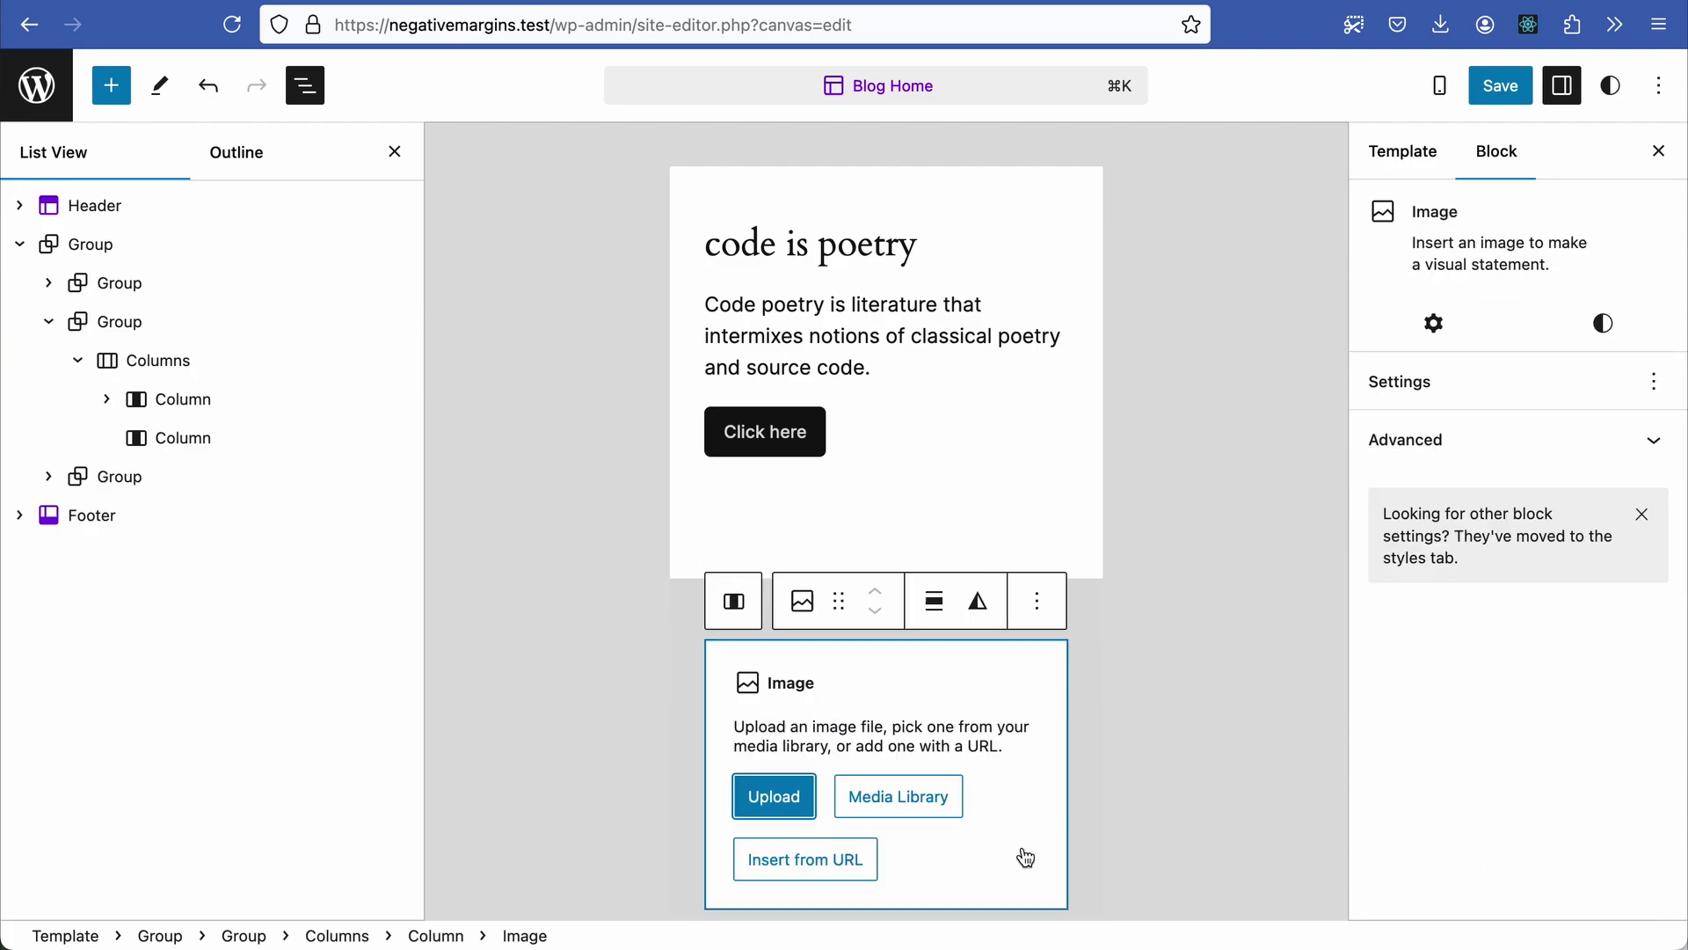
pyautogui.click(923, 798)
pyautogui.click(161, 393)
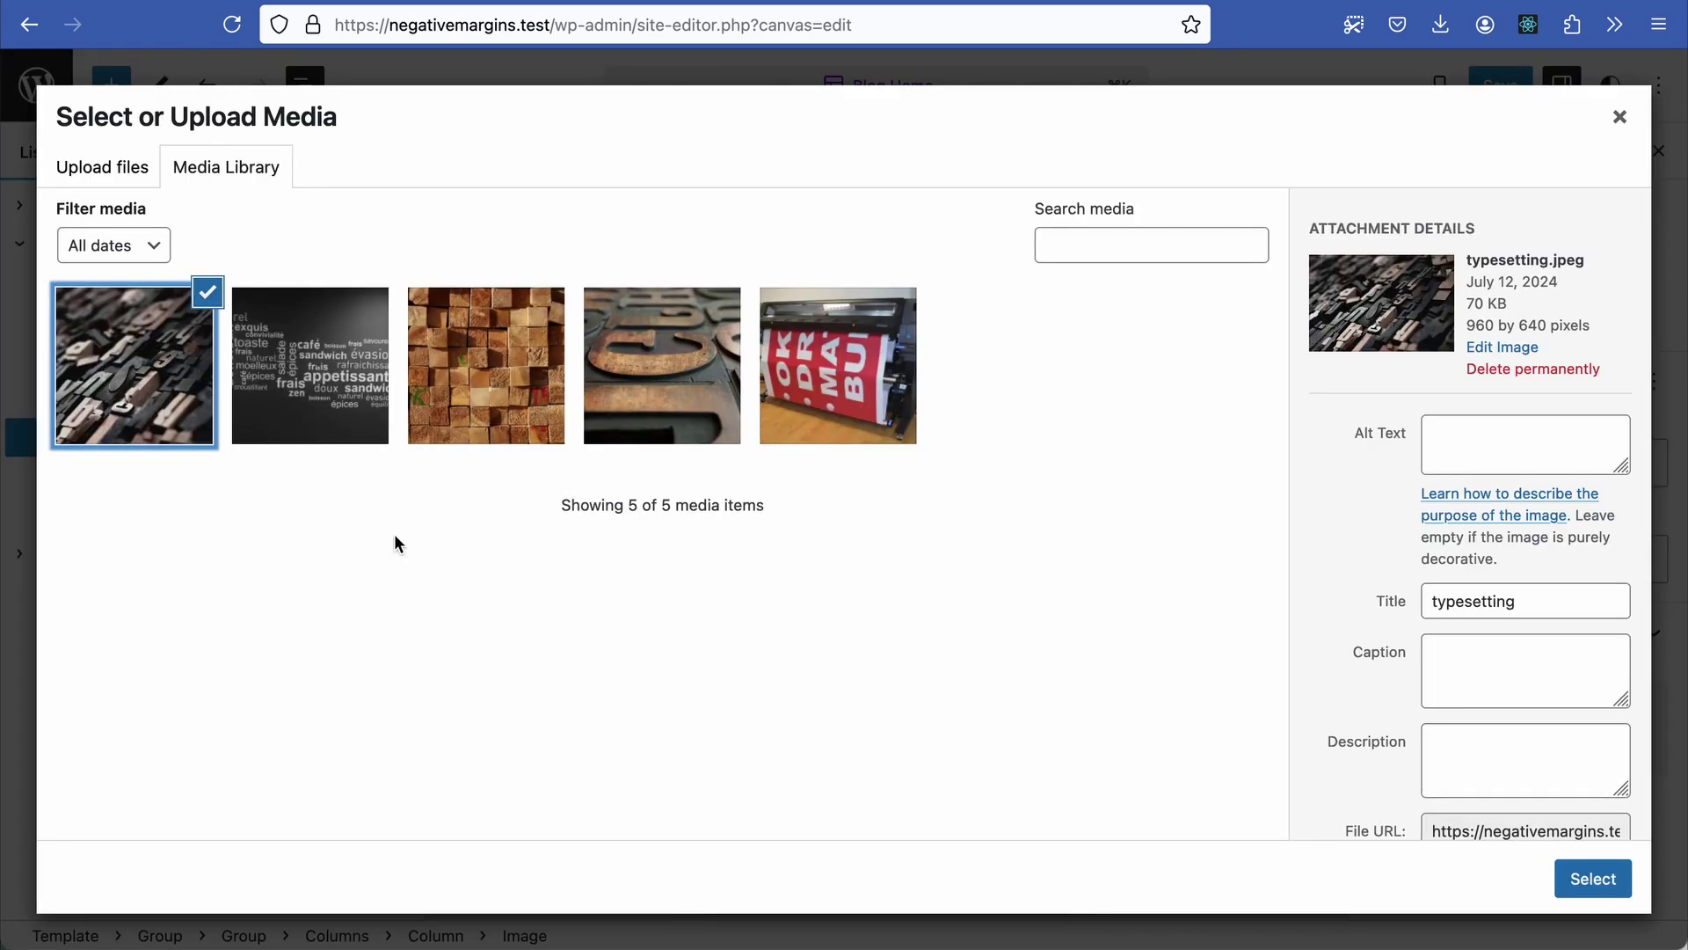
pyautogui.press('Return')
# Step: Add a paragraph of pasted Lorem Ipsum text to the second column
pyautogui.click(214, 479)
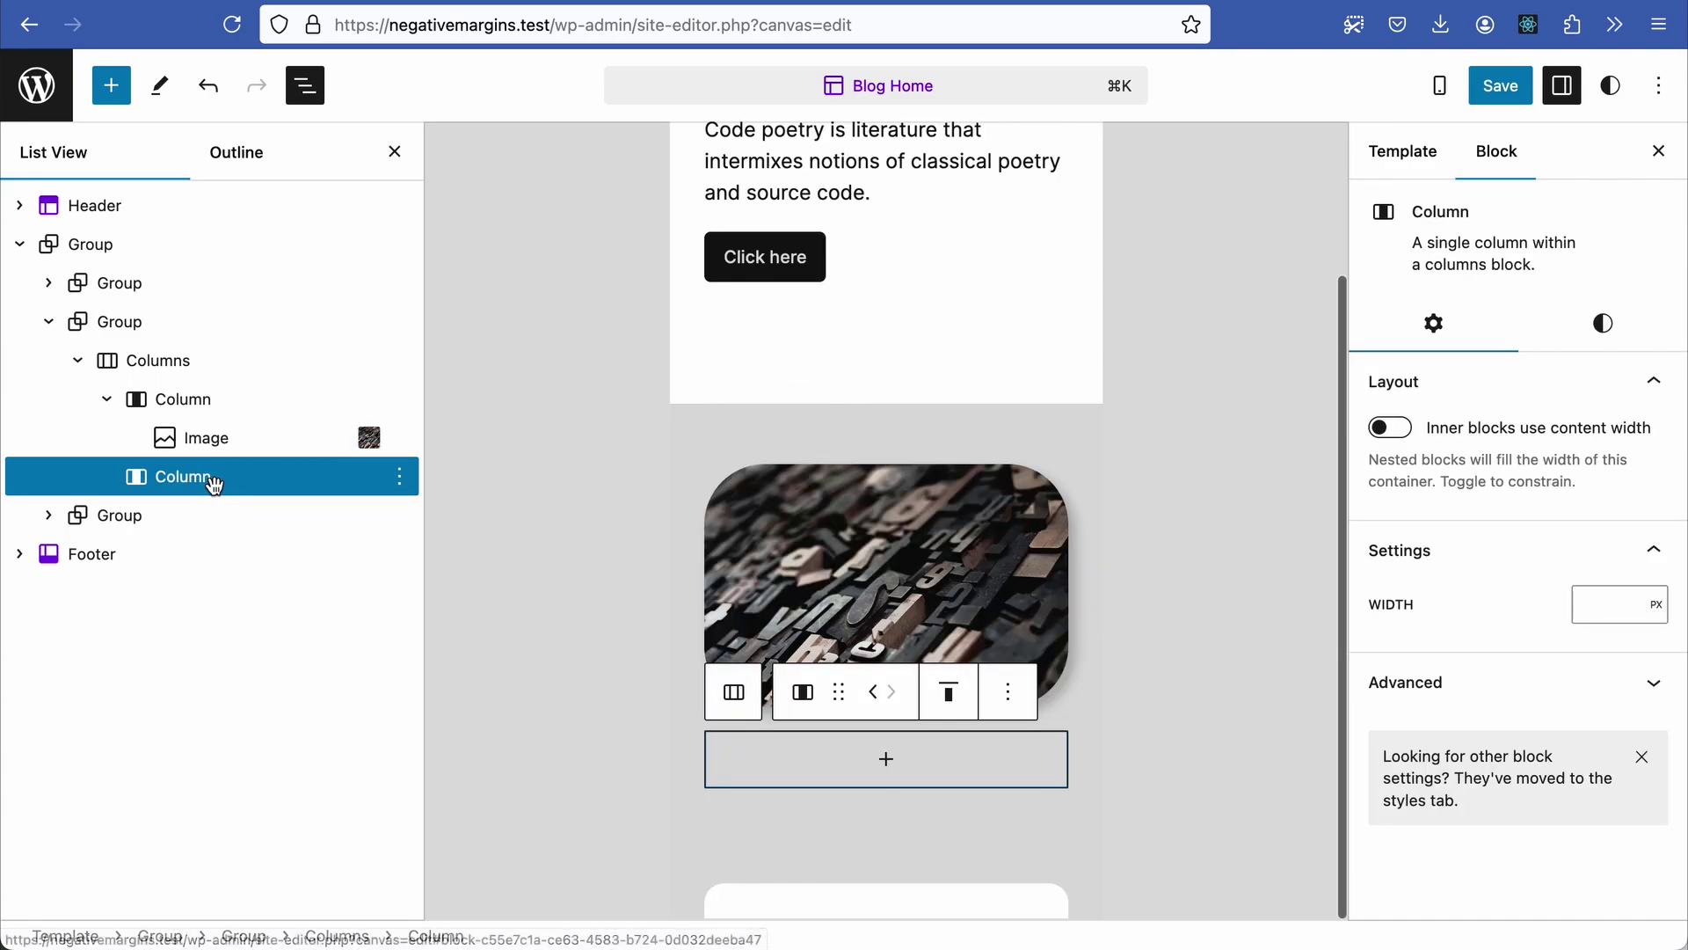
pyautogui.click(884, 758)
pyautogui.click(754, 465)
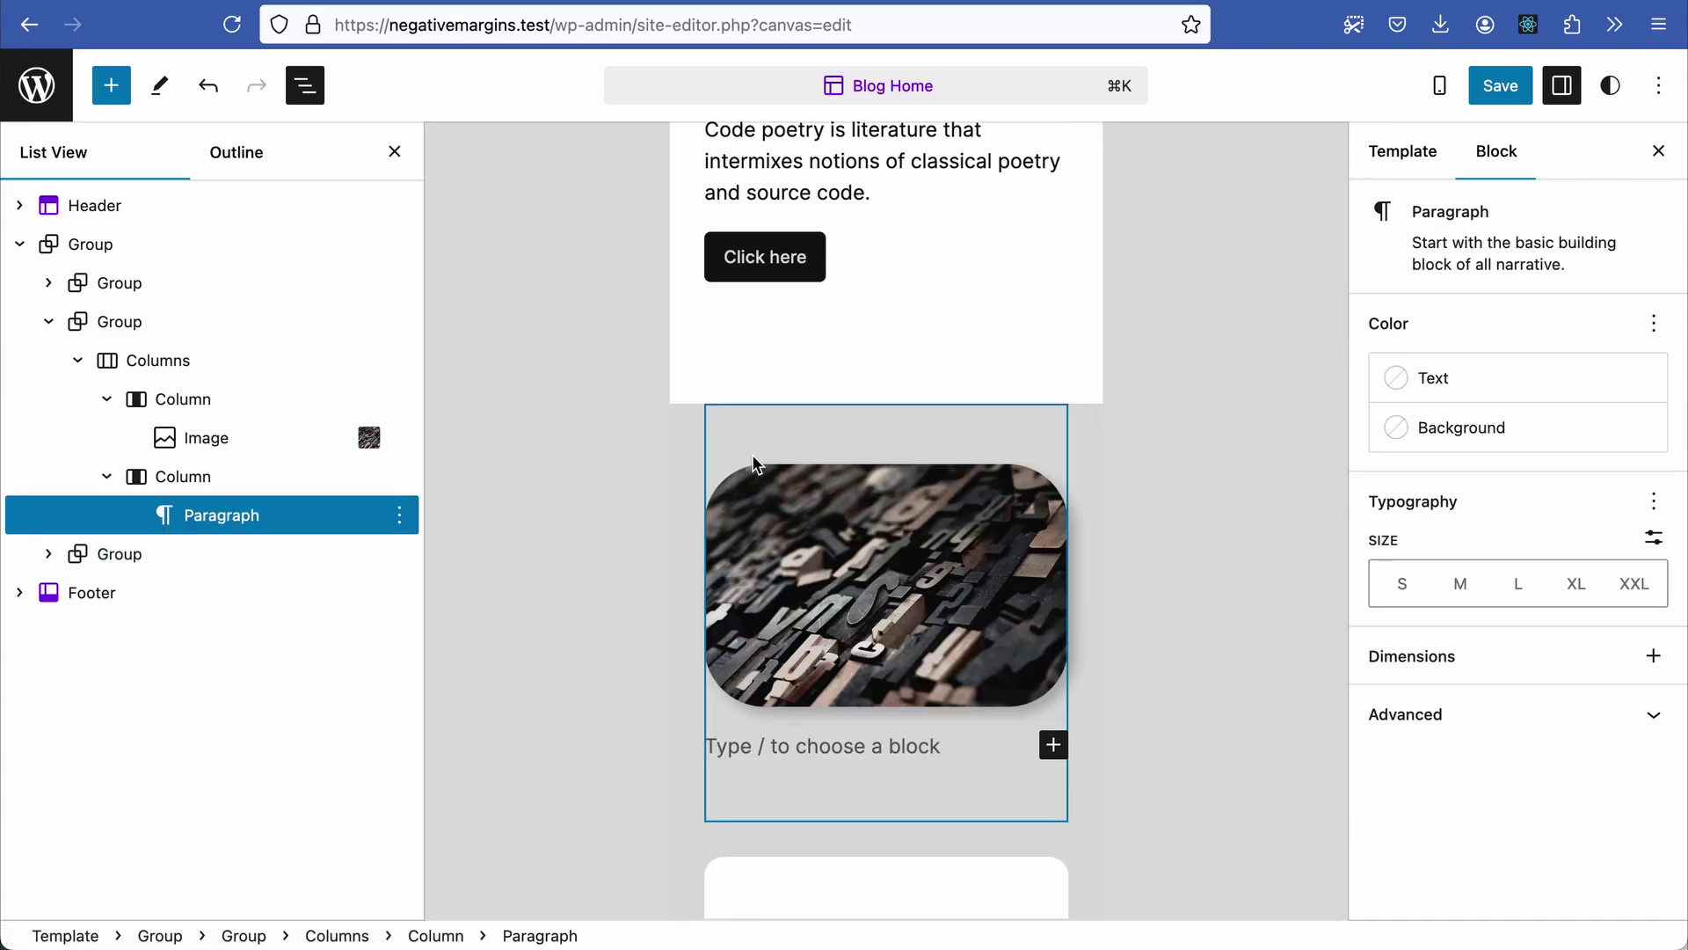
pyautogui.write("It is a long established fact that a reader will be distracted by the readable content of a page when looking at its layout. The point of using Lorem Ipsum is that it has a more-or-less normal distribution of letters, as opposed to using 'Content here, content here', making it look like readable English. Many desktop publishing packages and web page editors now use Lorem Ipsum as their default model text, and a search for 'lorem ipsum' will uncover many web sites still in their infancy. Various versions have evolved over the years, sometimes by accident, sometimes on purpose (injected humour and the like).")
pyautogui.scroll(5, 836, 686)
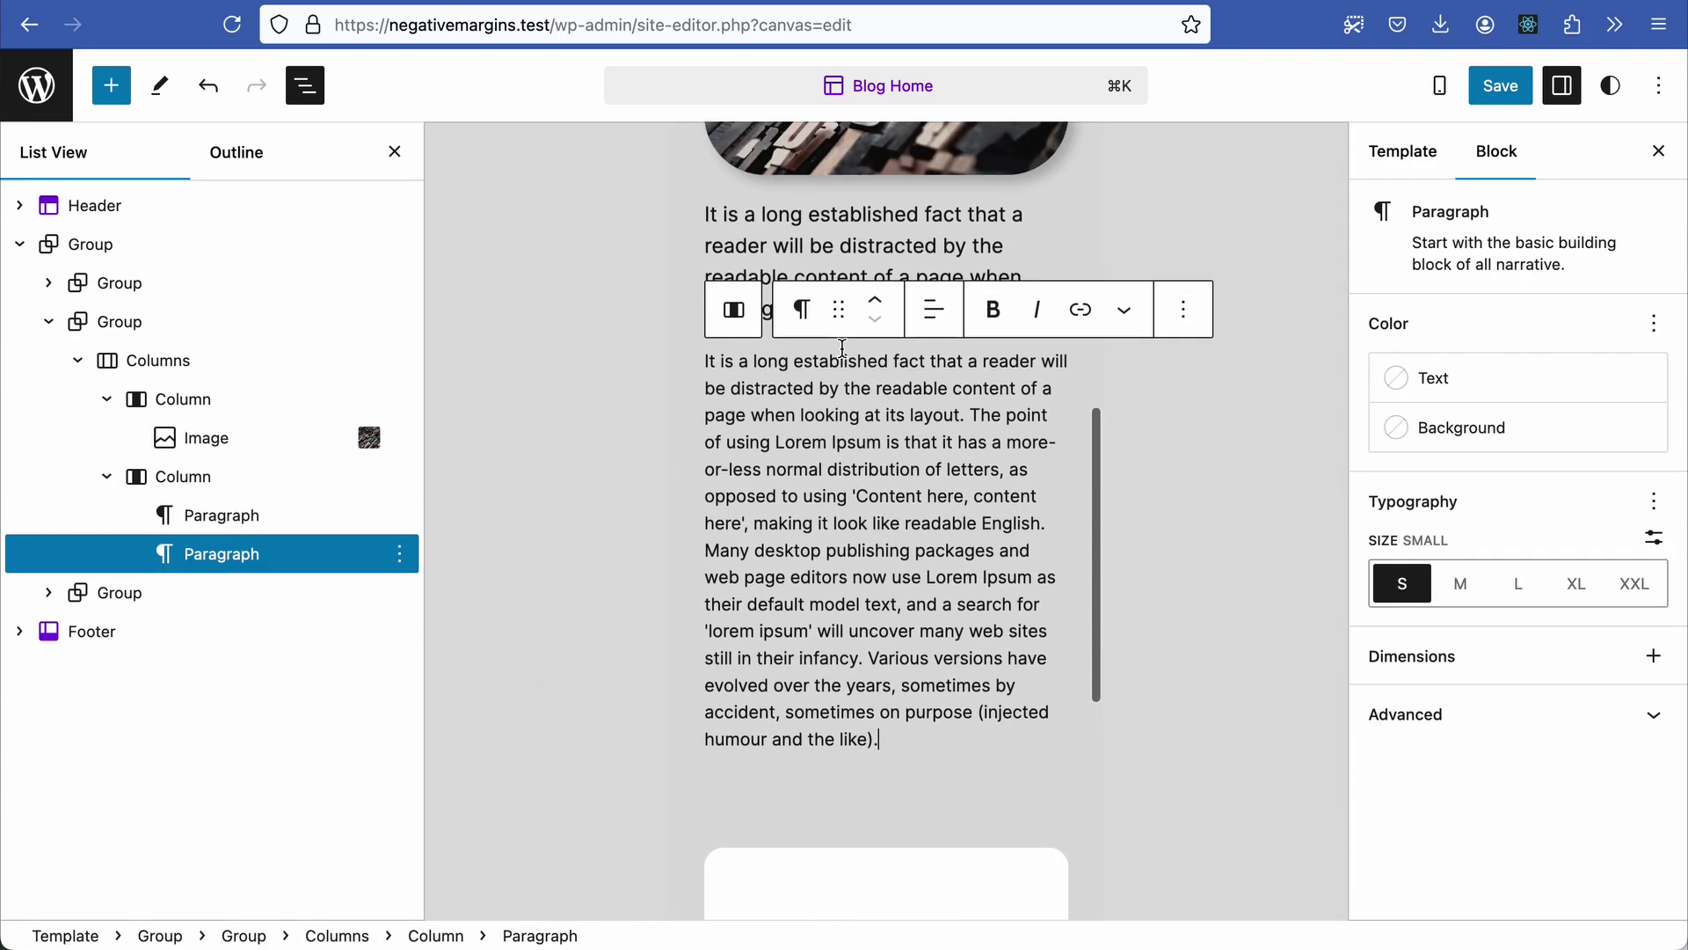
pyautogui.tripleClick(908, 637)
# Step: Give the columns Group a custom -70 px top-only margin
pyautogui.scroll(5, 908, 637)
pyautogui.click(123, 322)
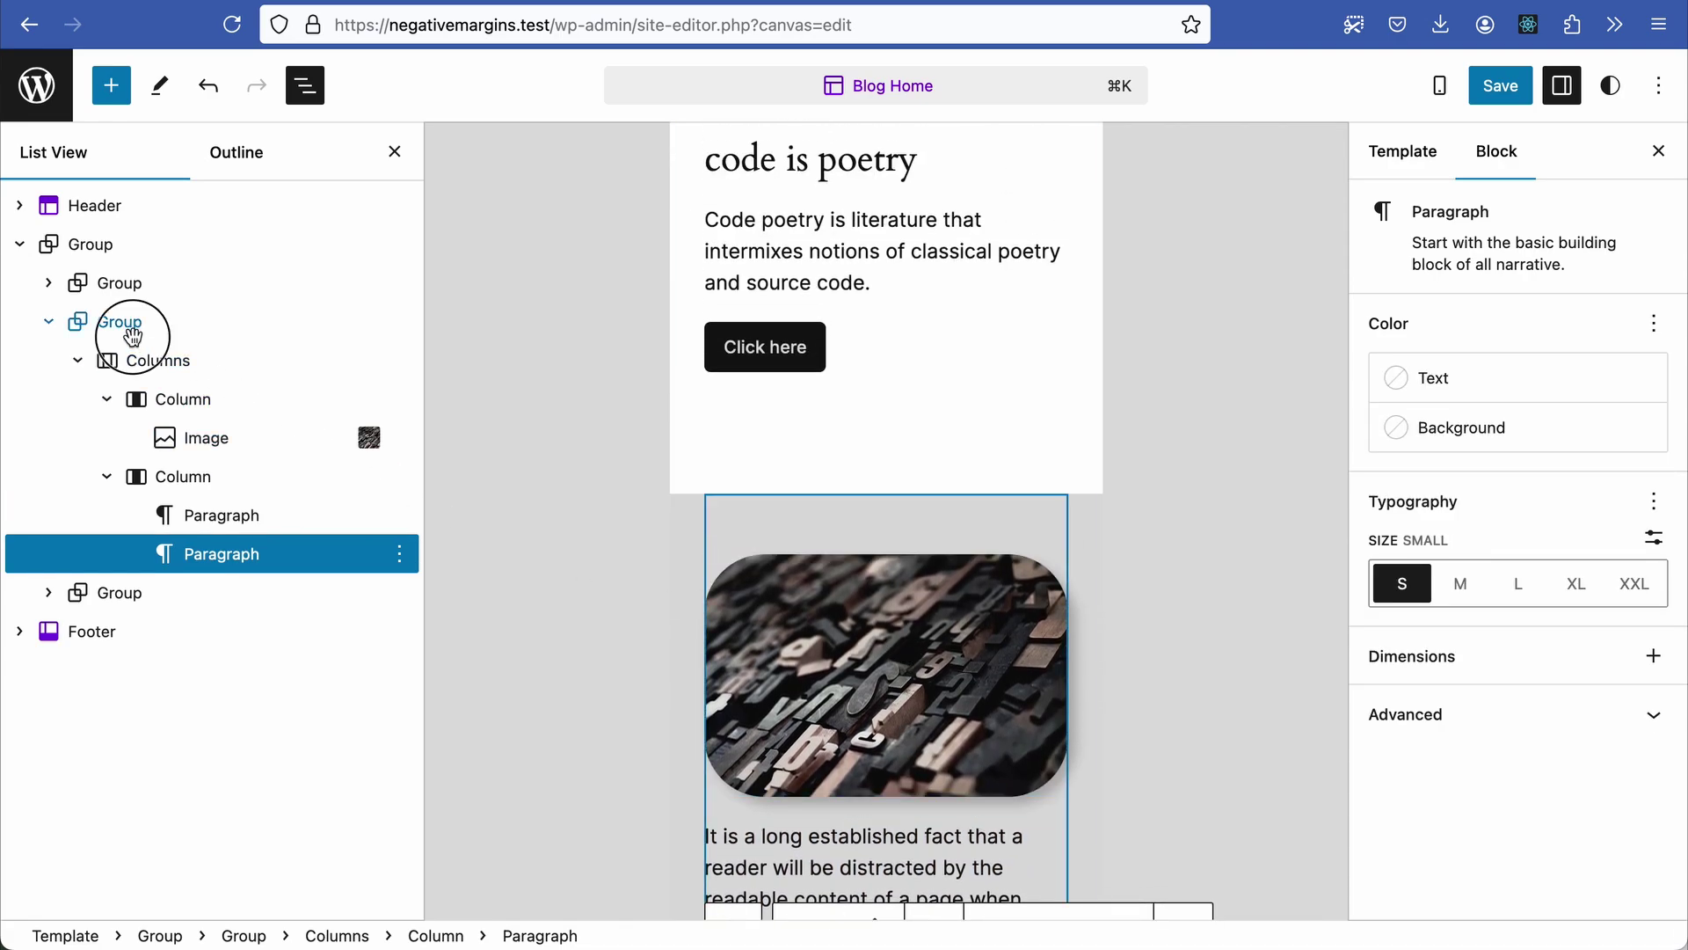
pyautogui.click(1603, 380)
pyautogui.scroll(-6, 1470, 581)
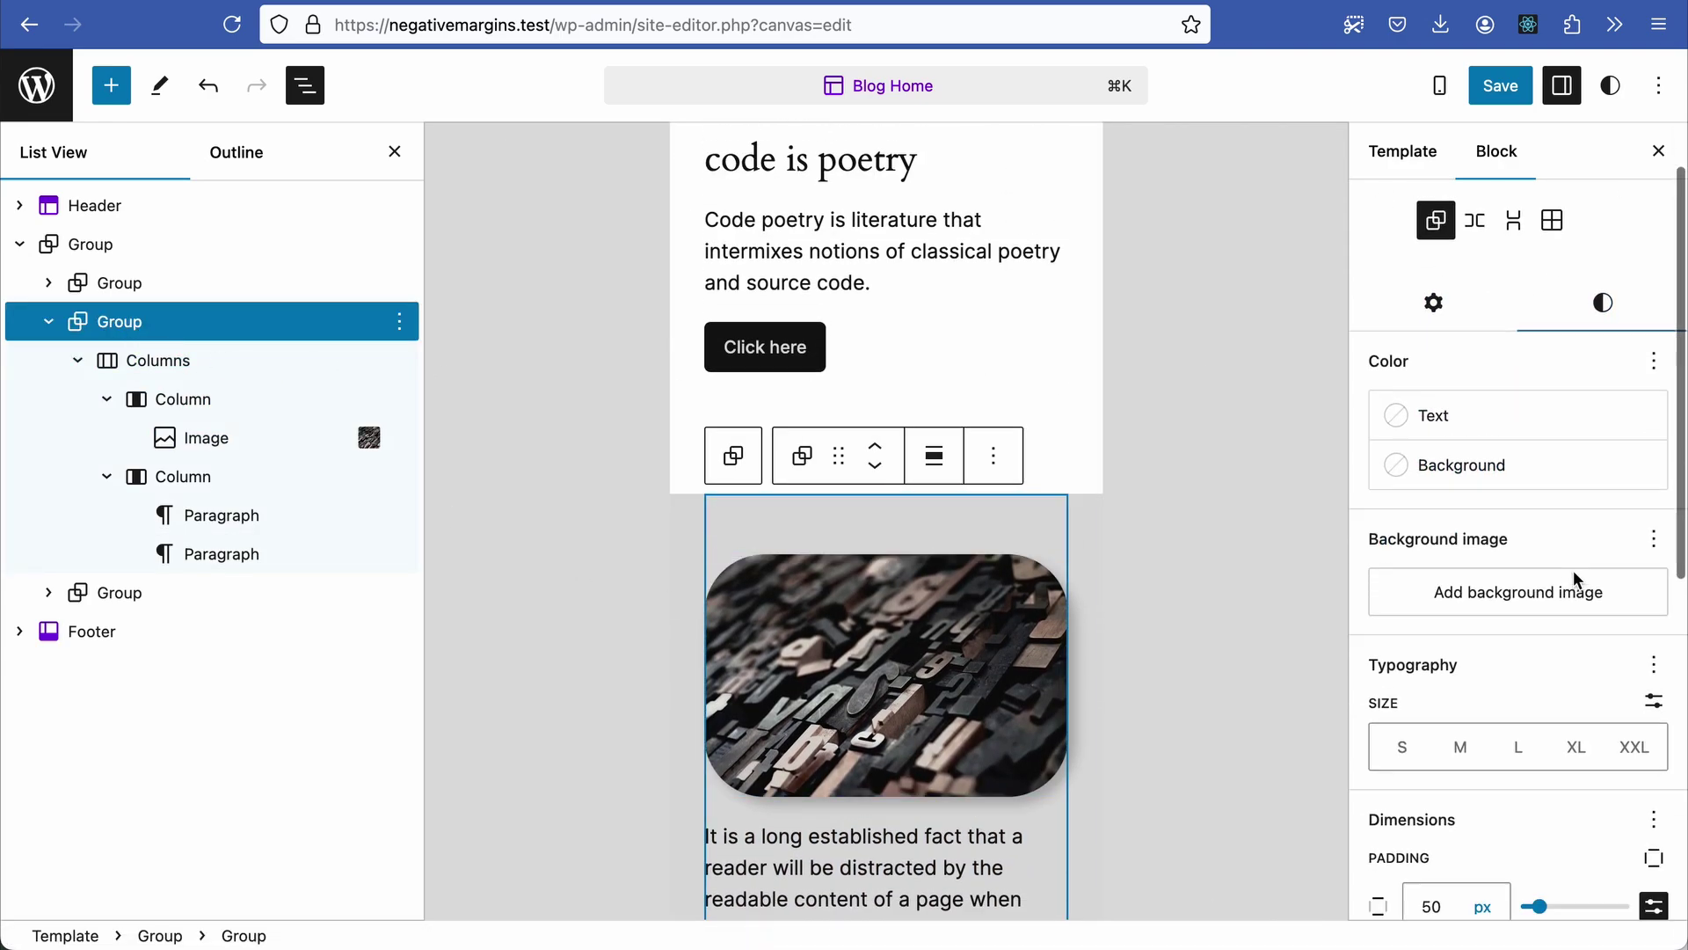
pyautogui.click(1650, 582)
pyautogui.click(1469, 686)
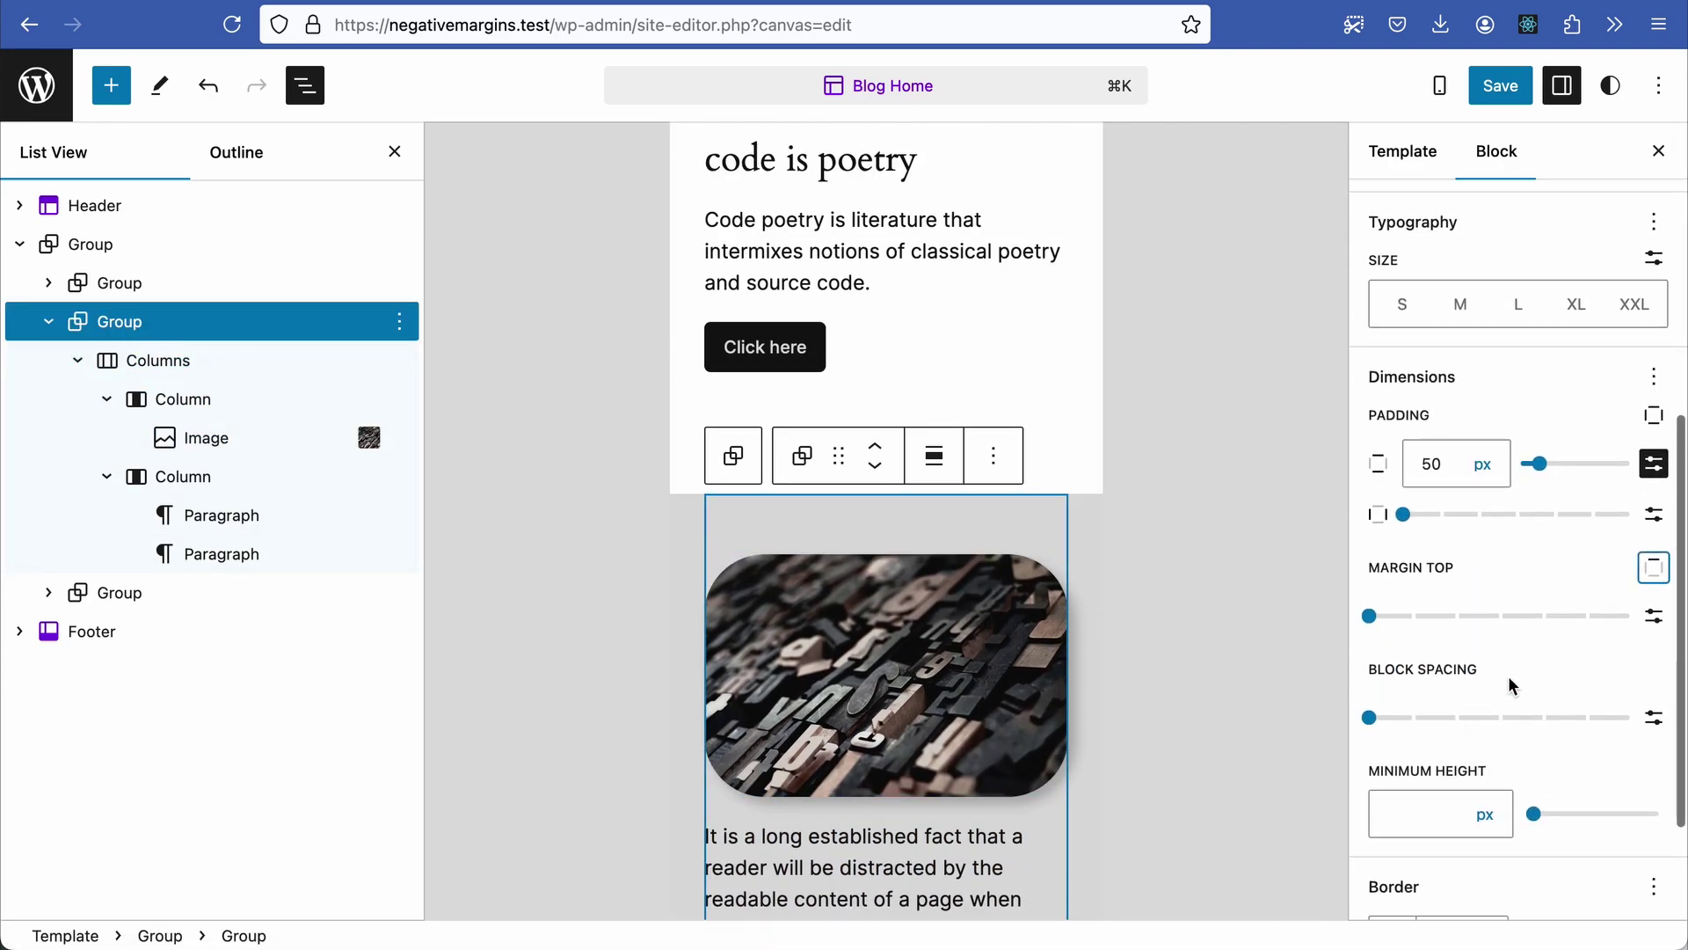
pyautogui.click(1652, 619)
pyautogui.write('-')
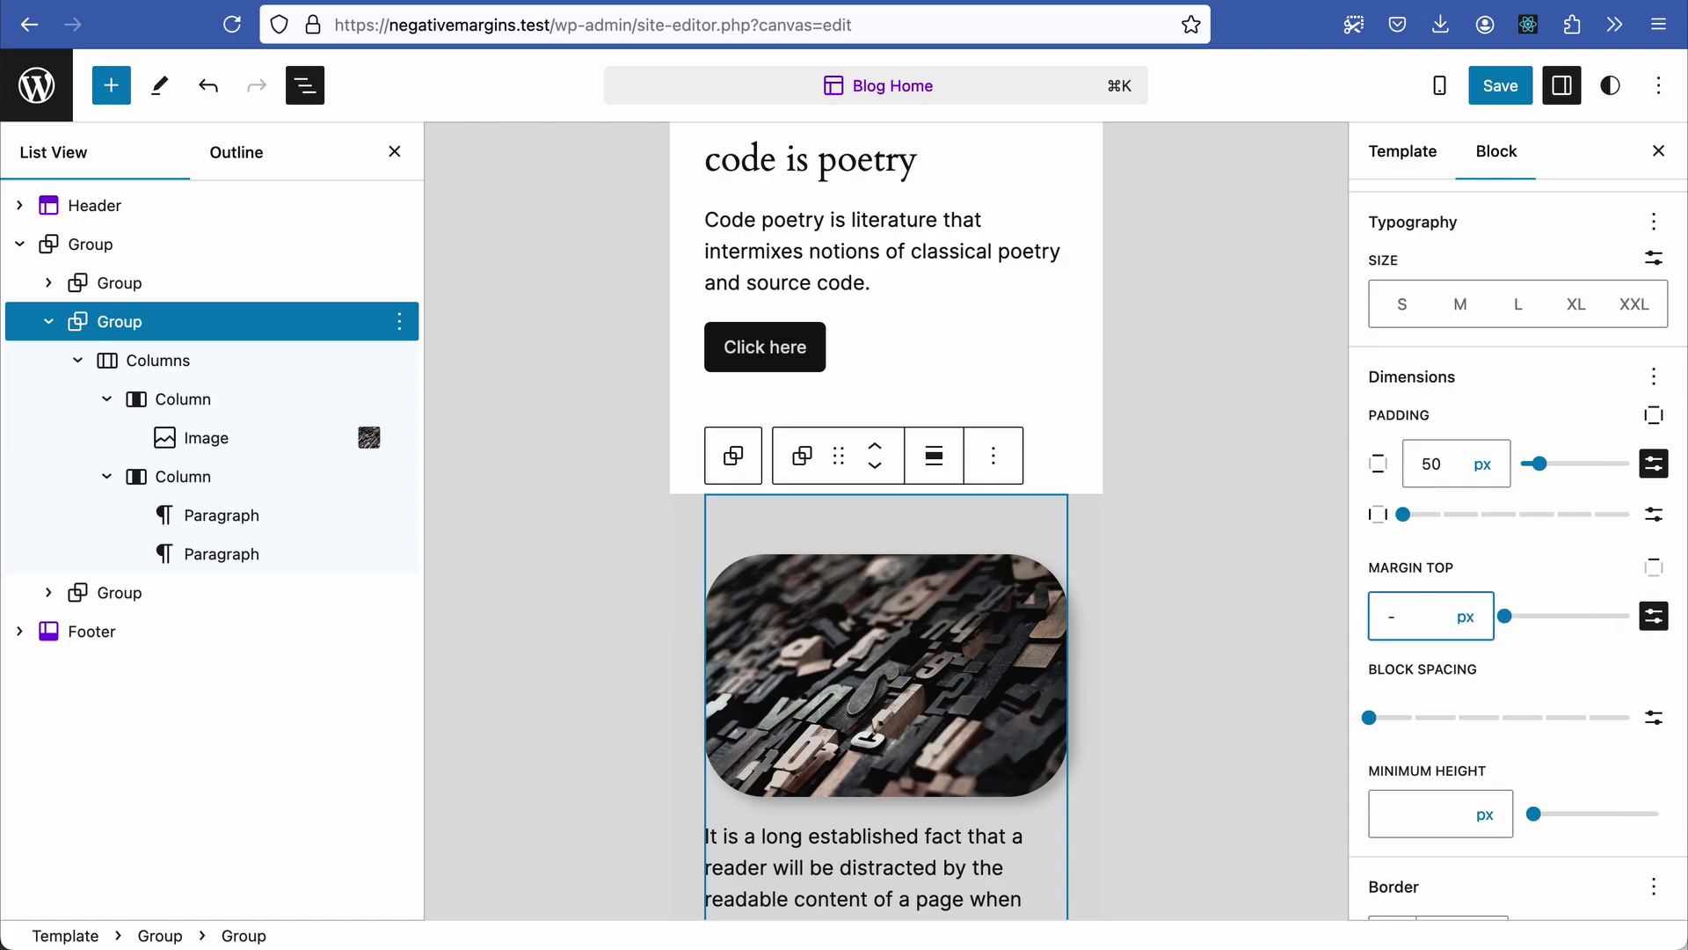
pyautogui.write('70')
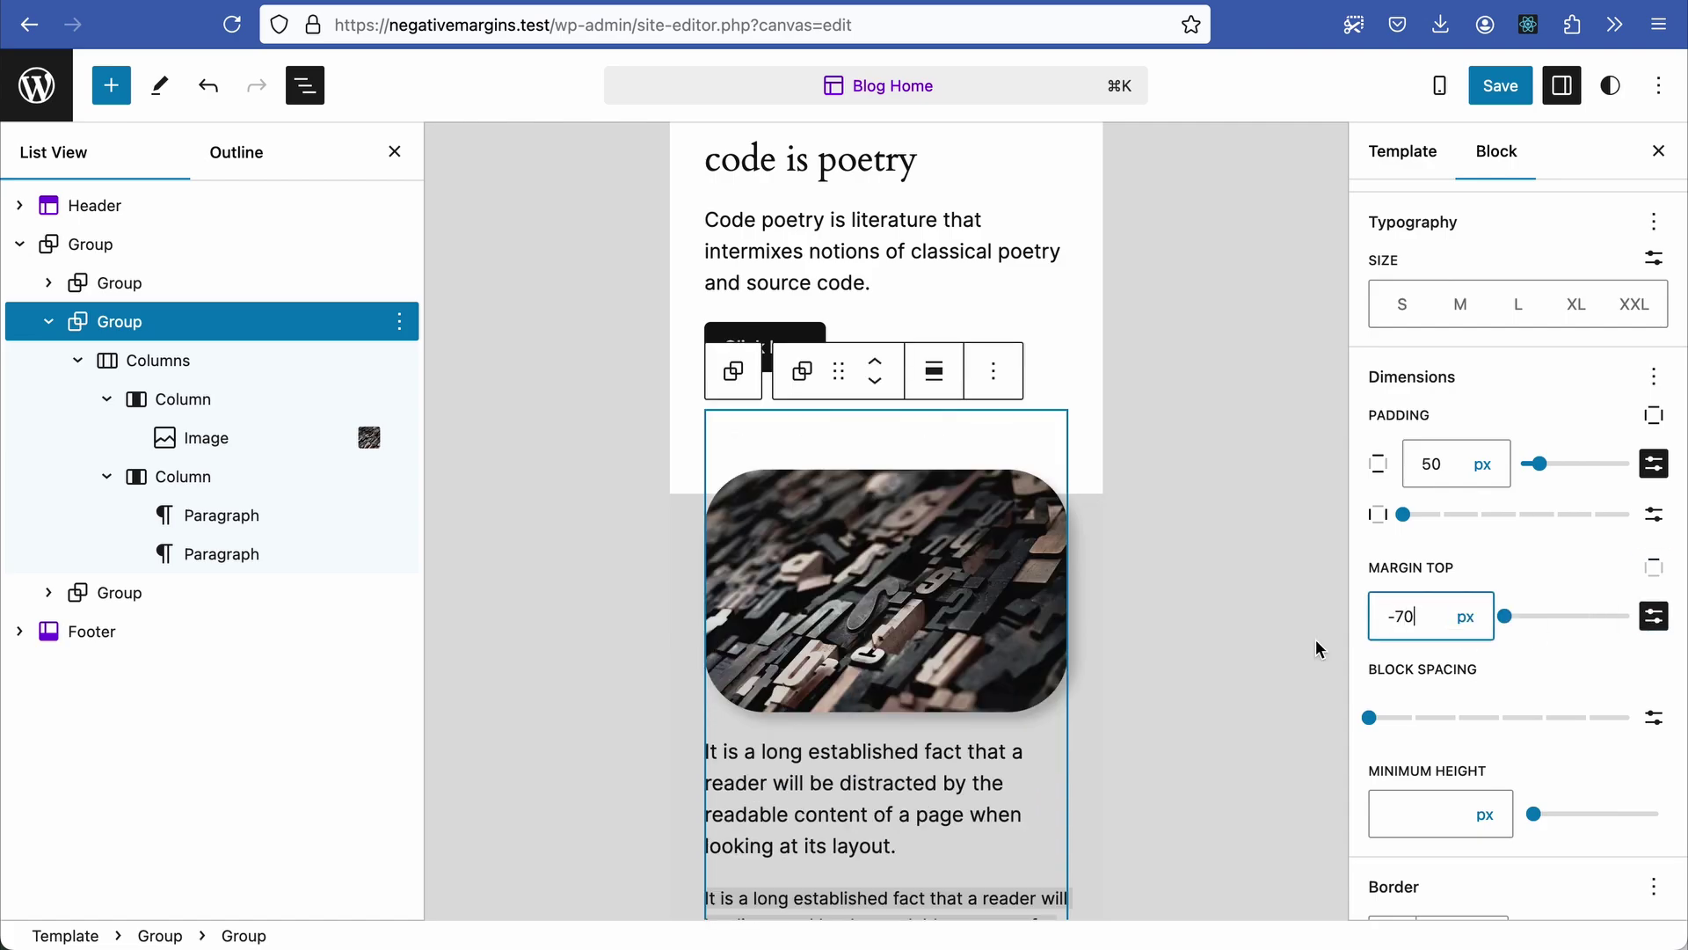
pyautogui.click(1658, 154)
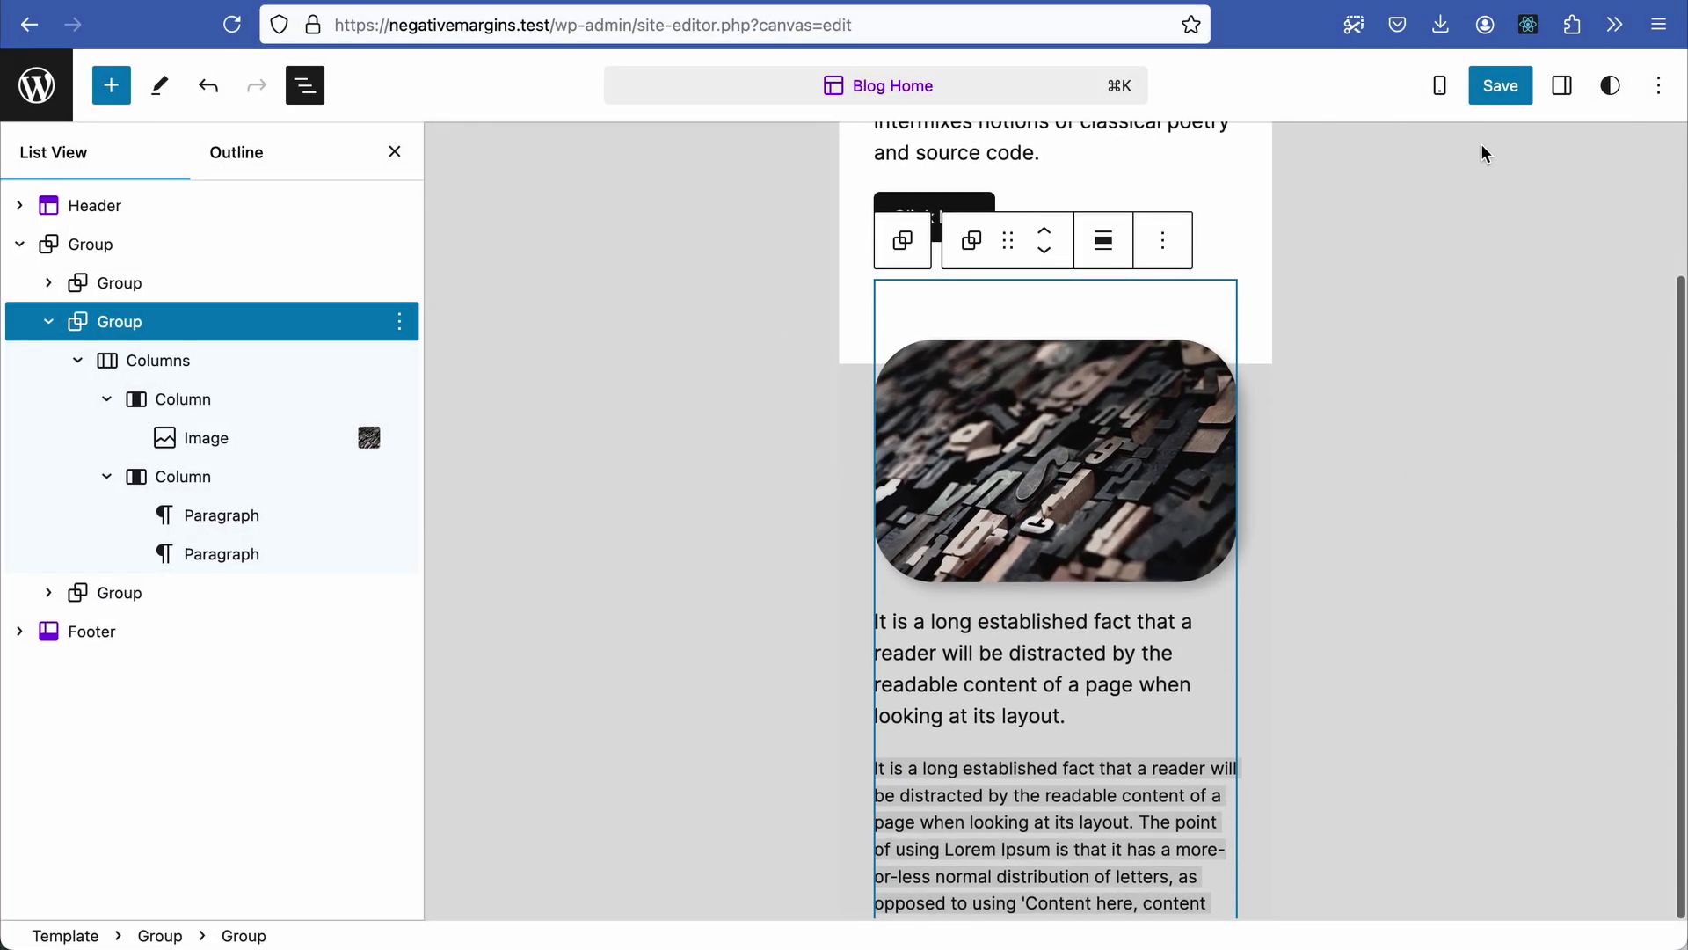
# Step: At desktop preview, make the Columns wide width and vertically center the text column
pyautogui.click(1435, 86)
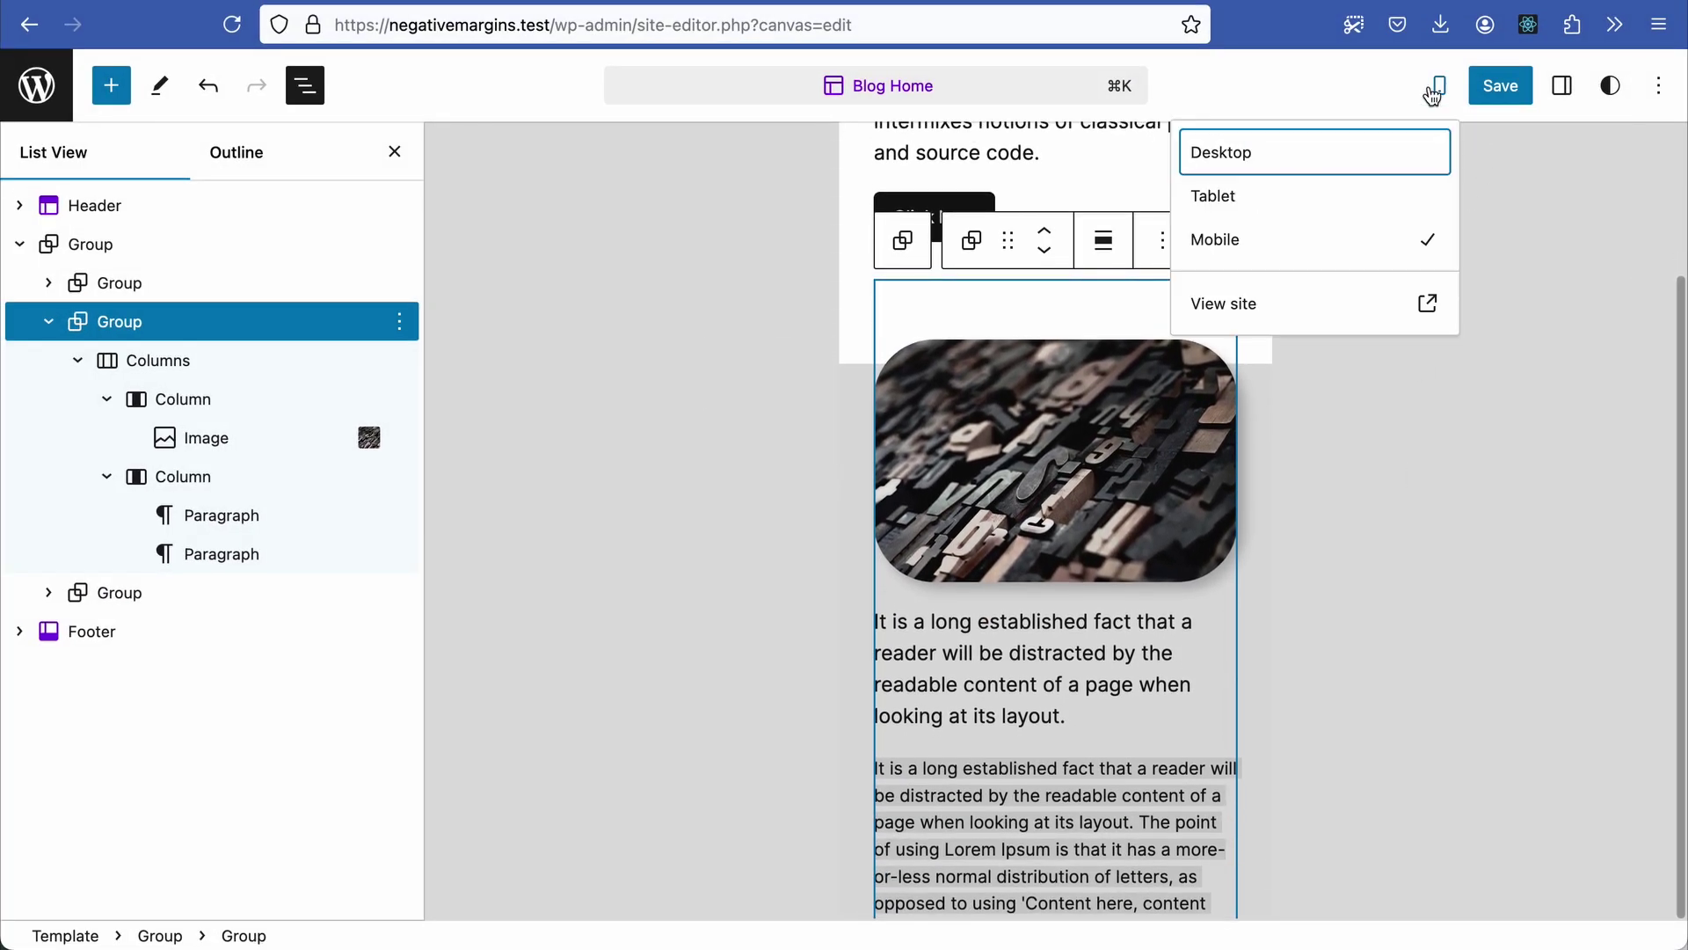
pyautogui.click(1288, 169)
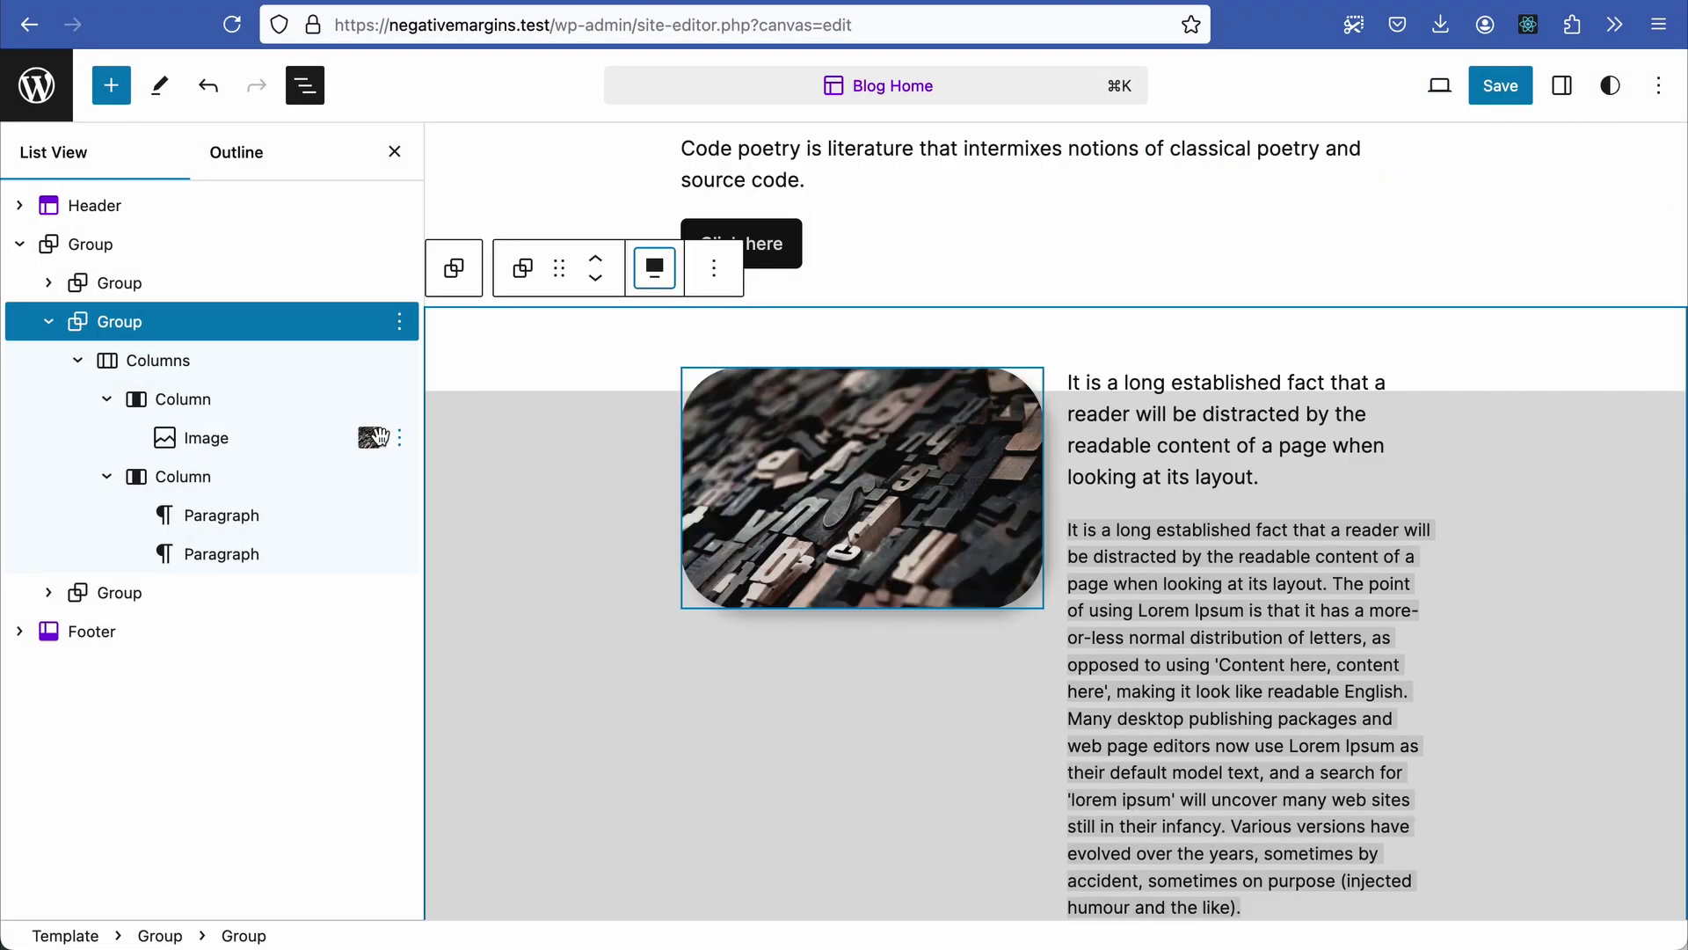
pyautogui.click(900, 366)
pyautogui.click(912, 332)
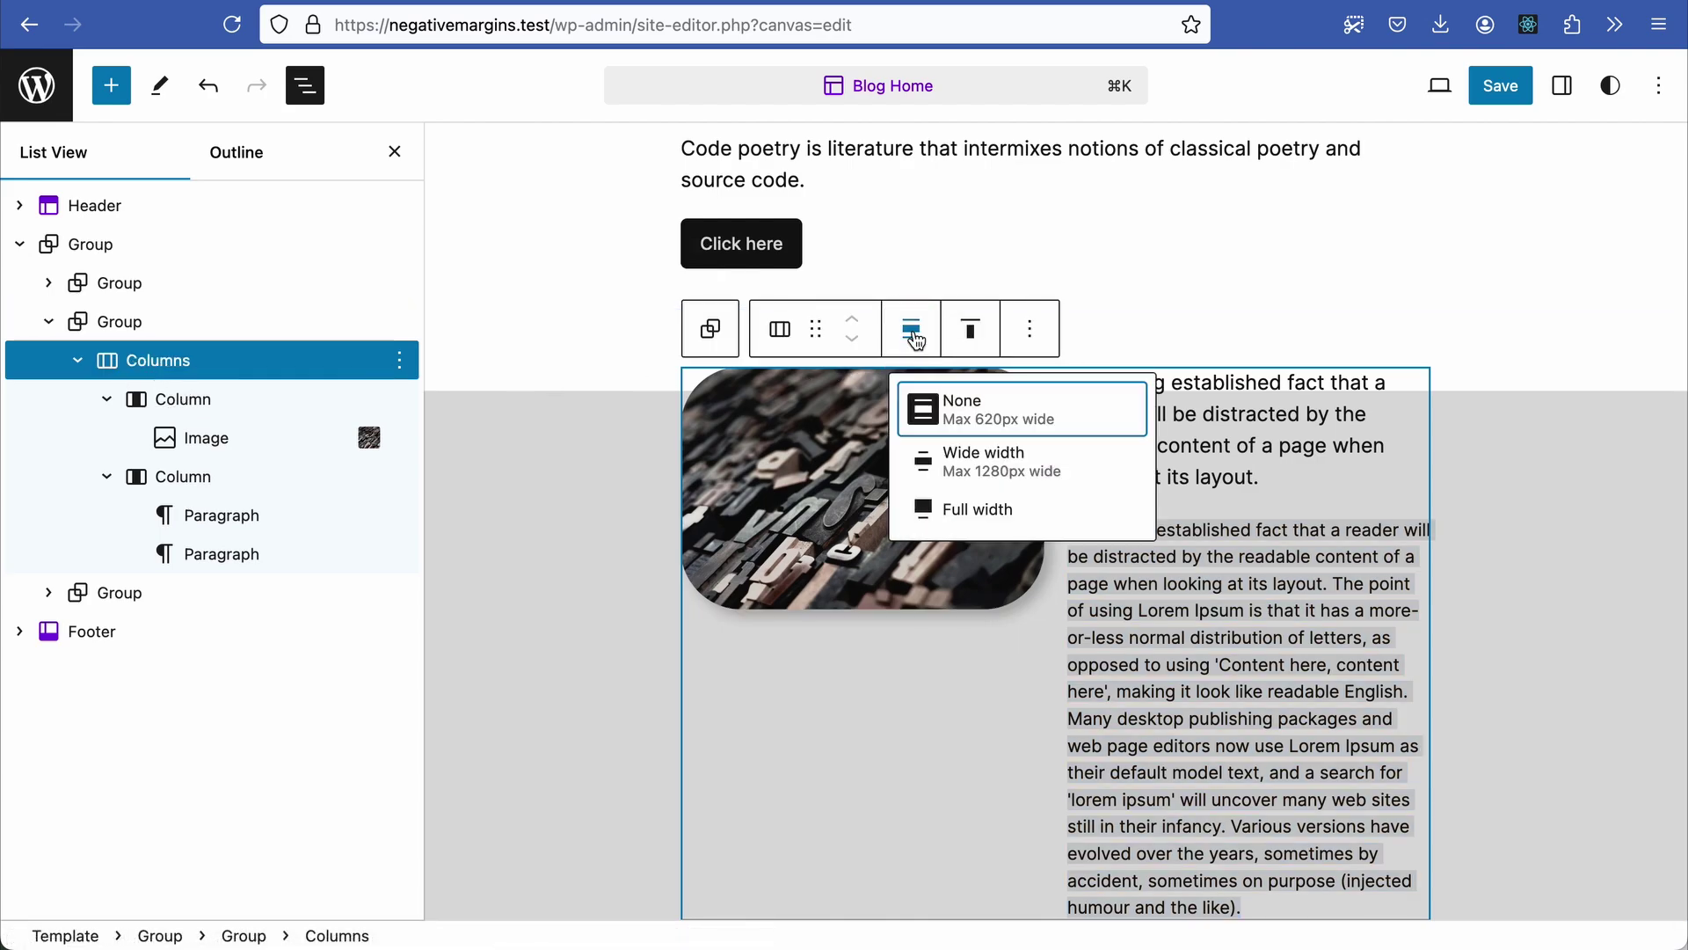
pyautogui.click(994, 478)
pyautogui.click(1319, 475)
pyautogui.click(1313, 330)
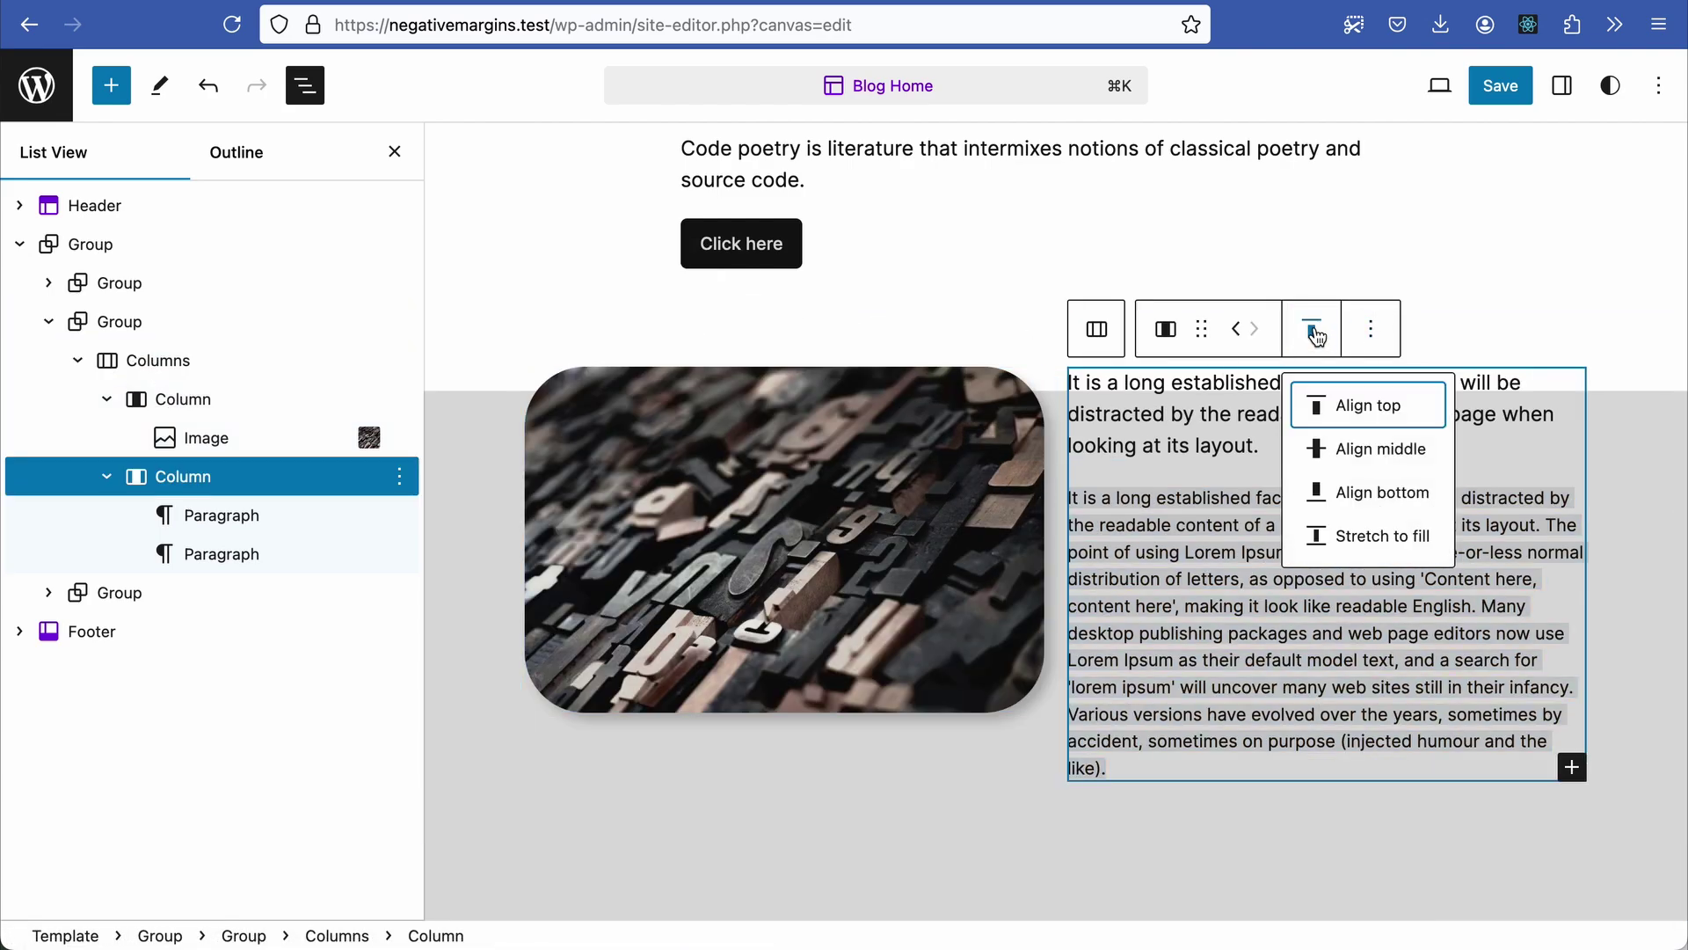
pyautogui.click(1366, 453)
# Step: Set the Columns block's custom block spacing to 115 px
pyautogui.click(392, 155)
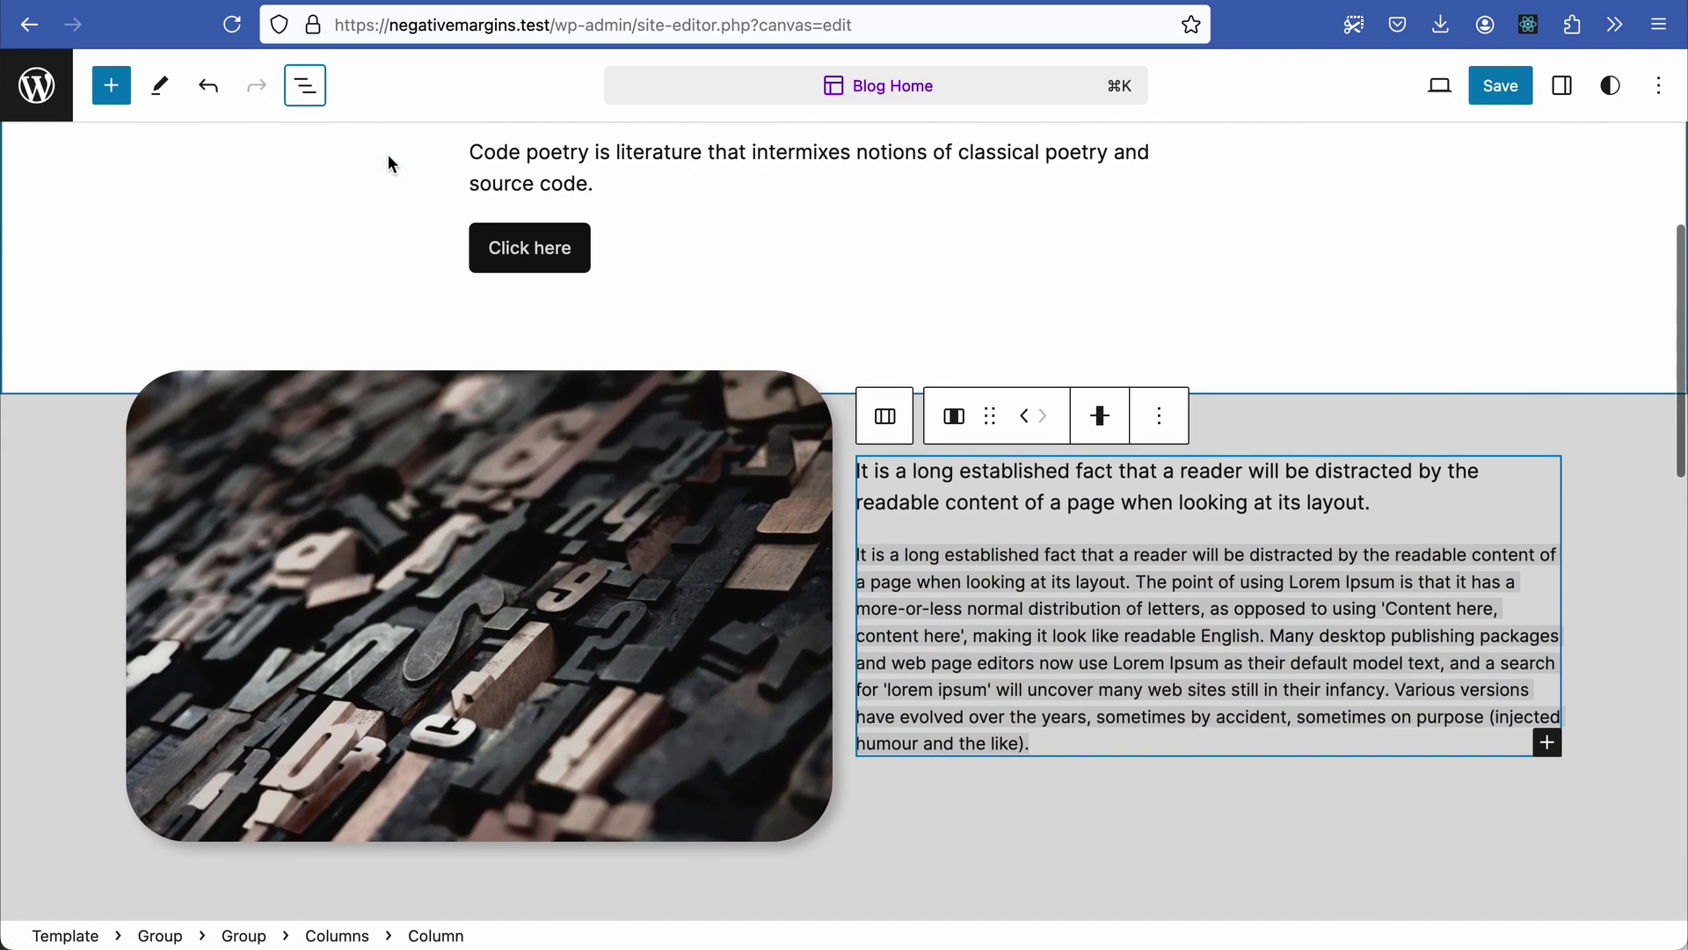
pyautogui.click(1562, 85)
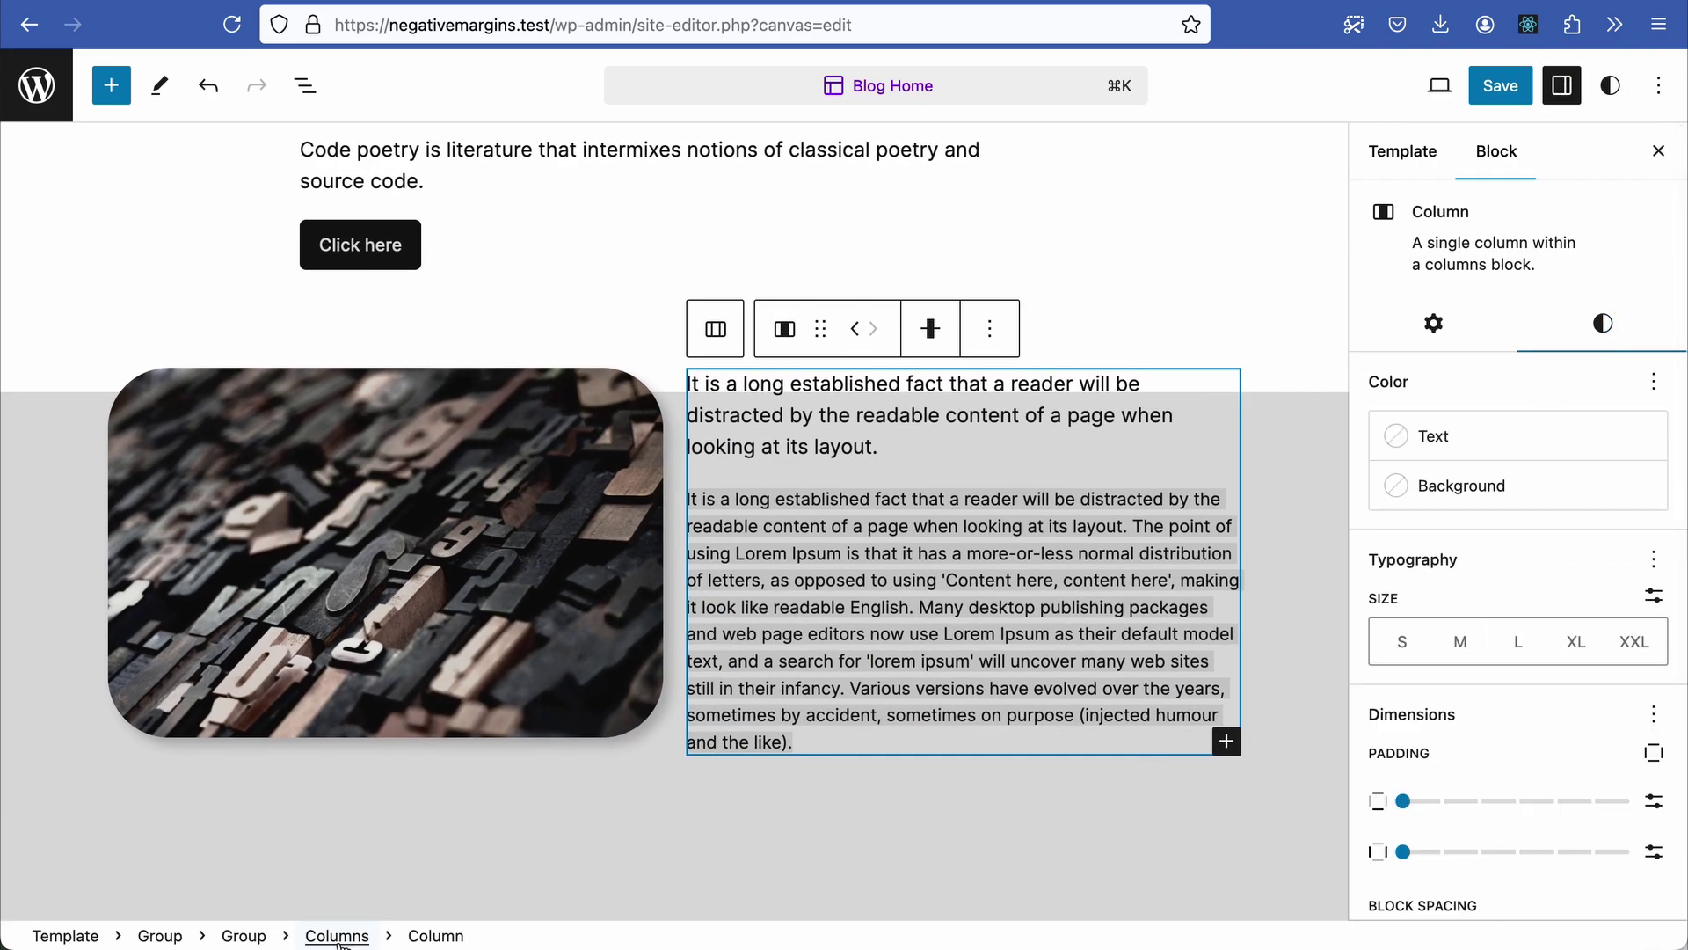
pyautogui.click(337, 936)
pyautogui.click(1599, 345)
pyautogui.scroll(-3, 1555, 635)
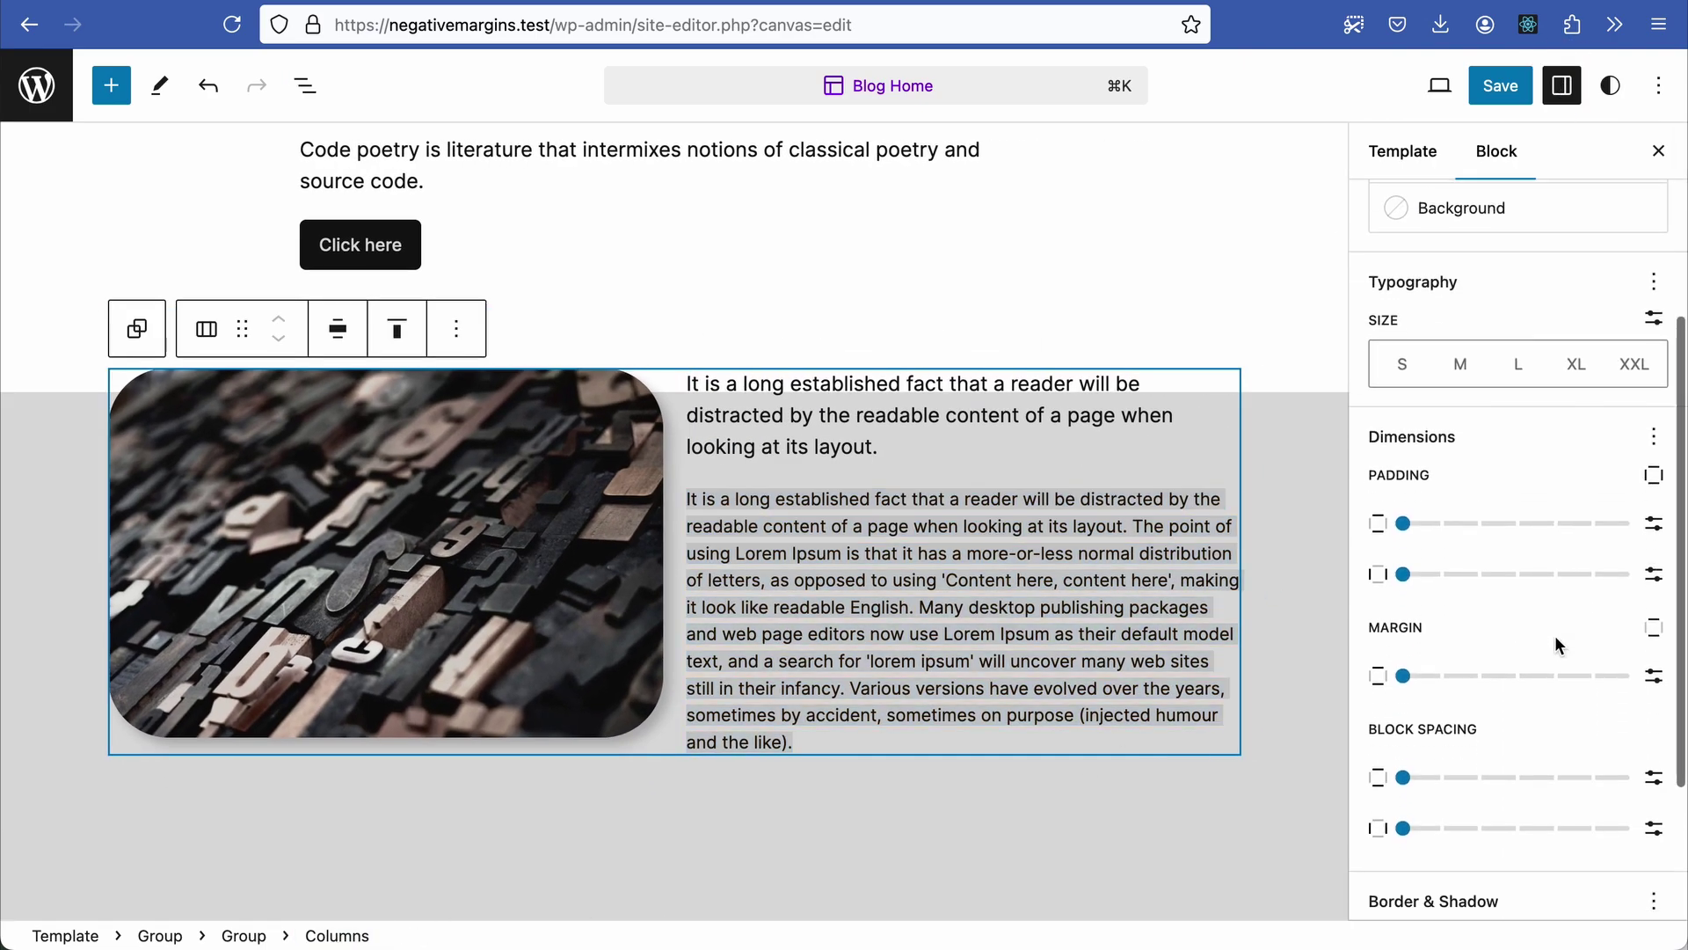
pyautogui.scroll(-2, 1555, 635)
pyautogui.click(1654, 622)
pyautogui.moveTo(1522, 625); pyautogui.dragTo(1559, 634)
pyautogui.click(1656, 155)
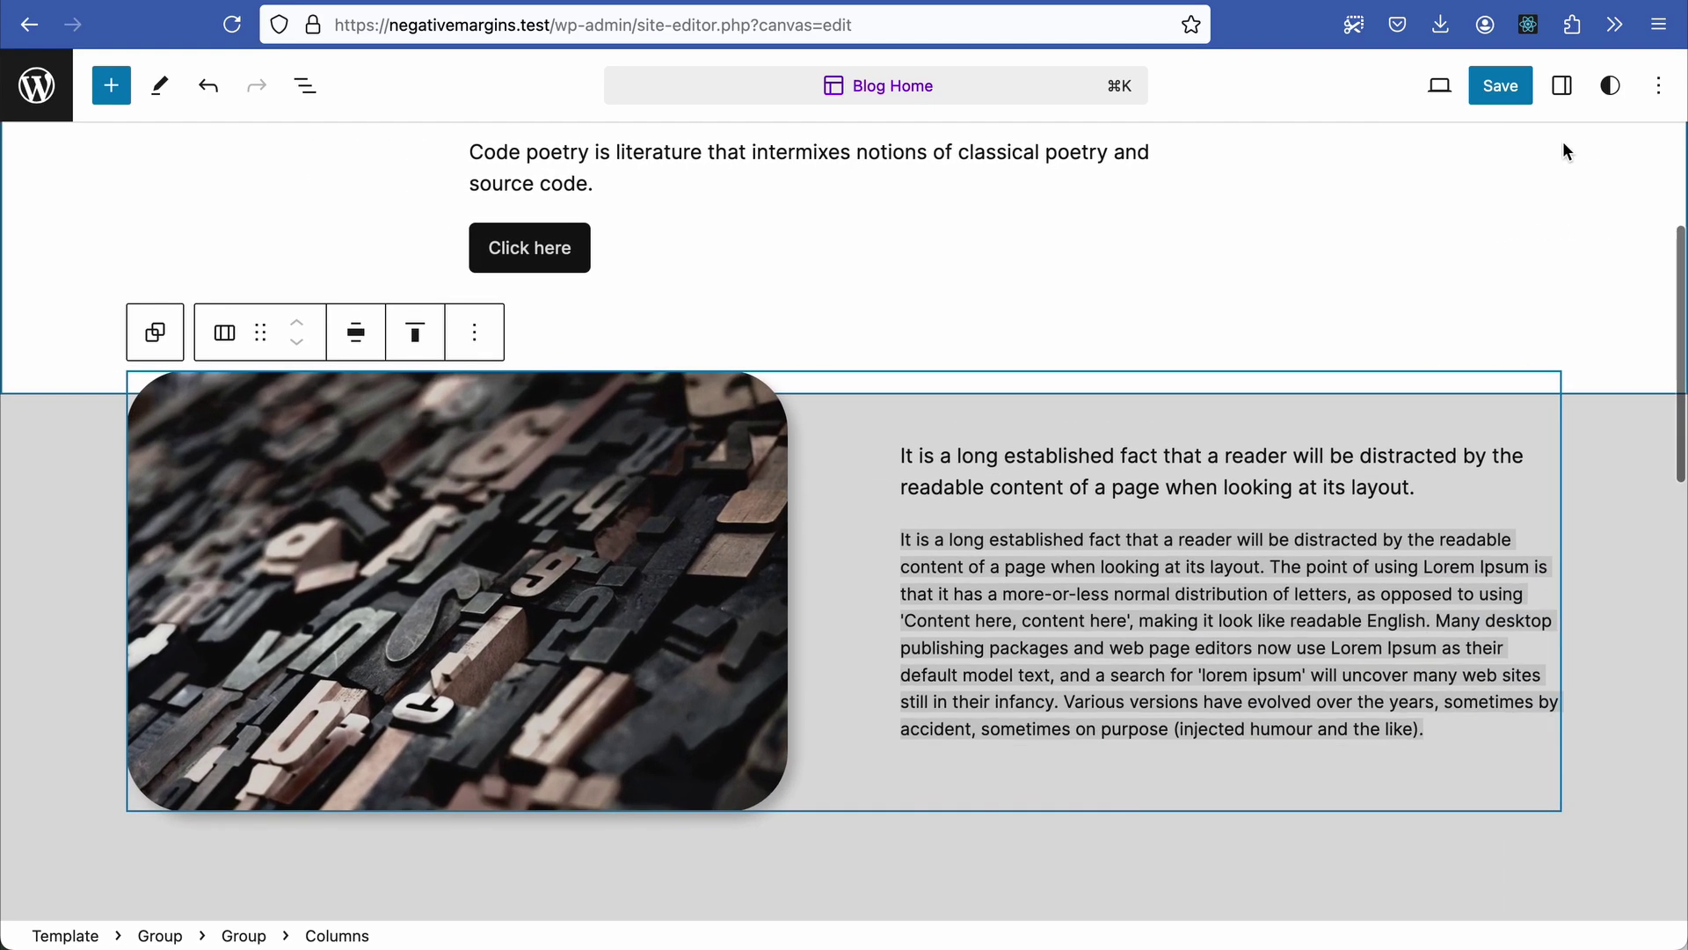
# Step: At mobile preview, give the larger first paragraph a preset top margin
pyautogui.click(1443, 86)
pyautogui.click(1280, 247)
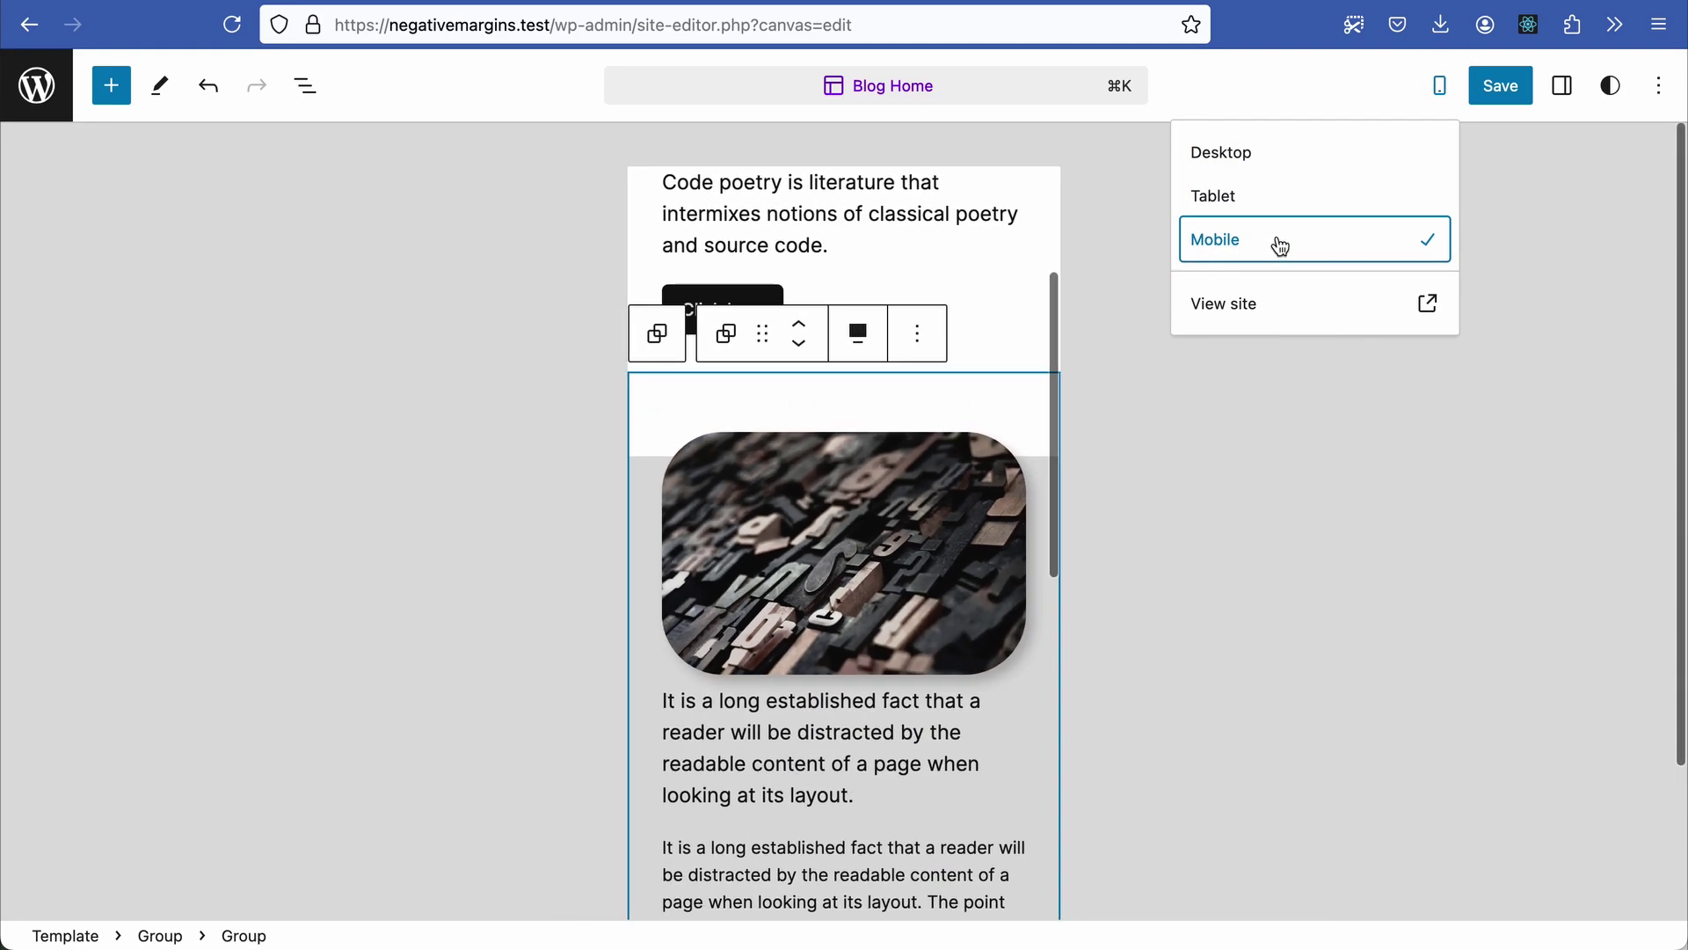
pyautogui.click(322, 785)
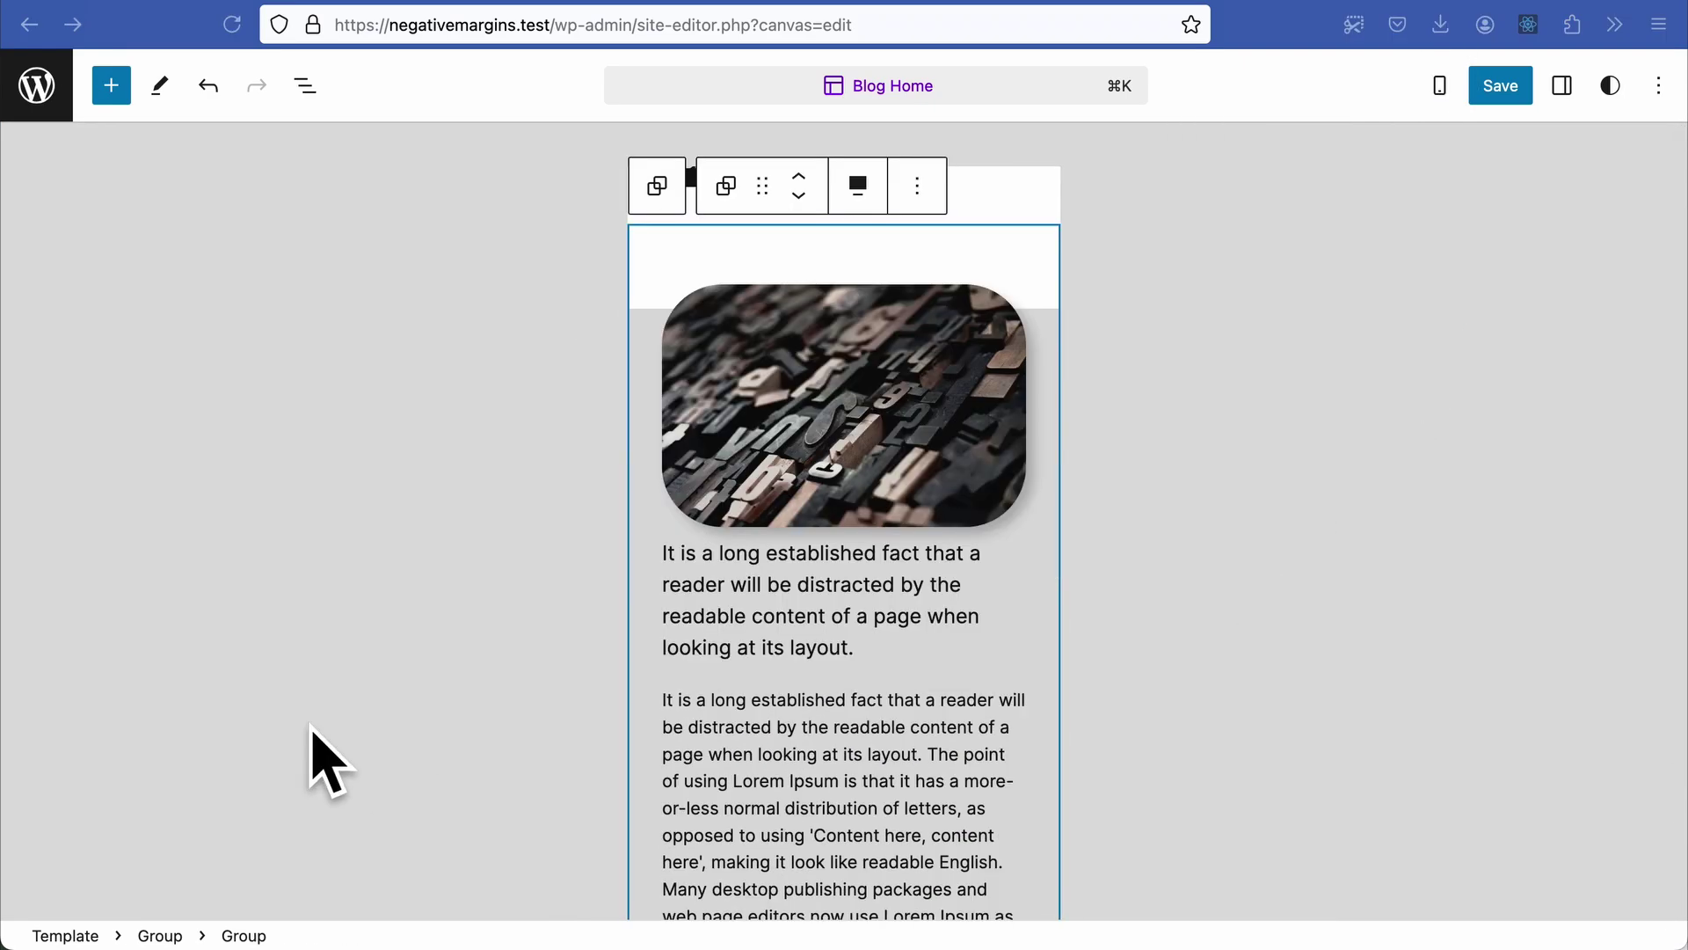
pyautogui.click(1562, 88)
pyautogui.click(622, 621)
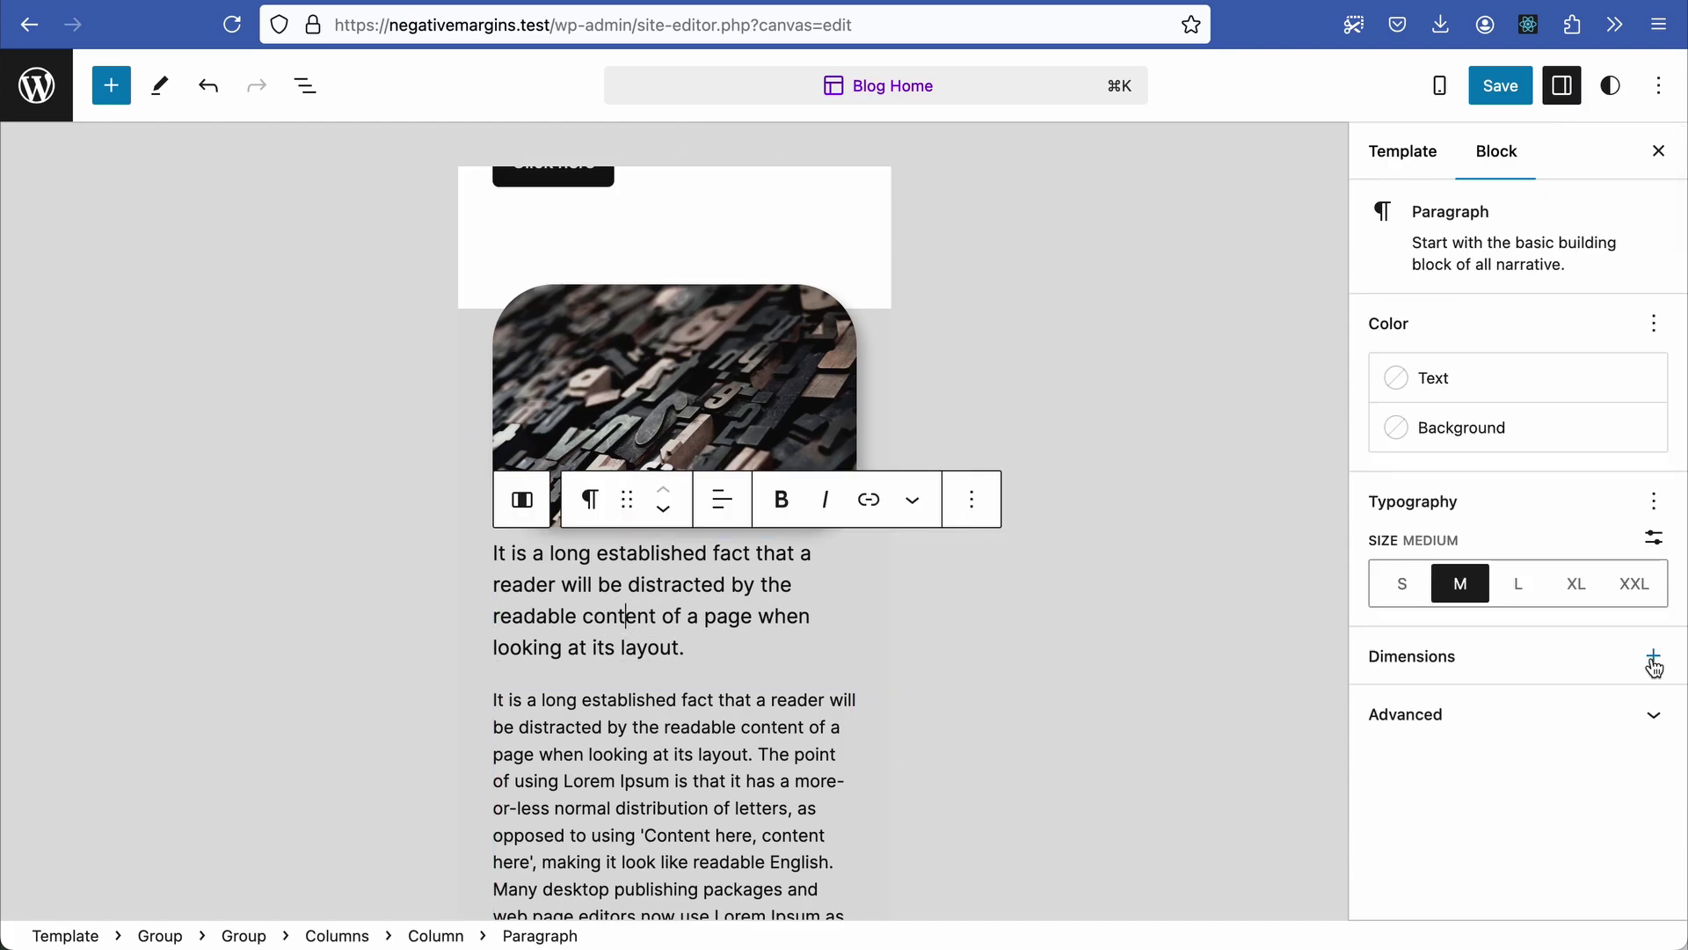
pyautogui.click(1653, 660)
pyautogui.click(1123, 762)
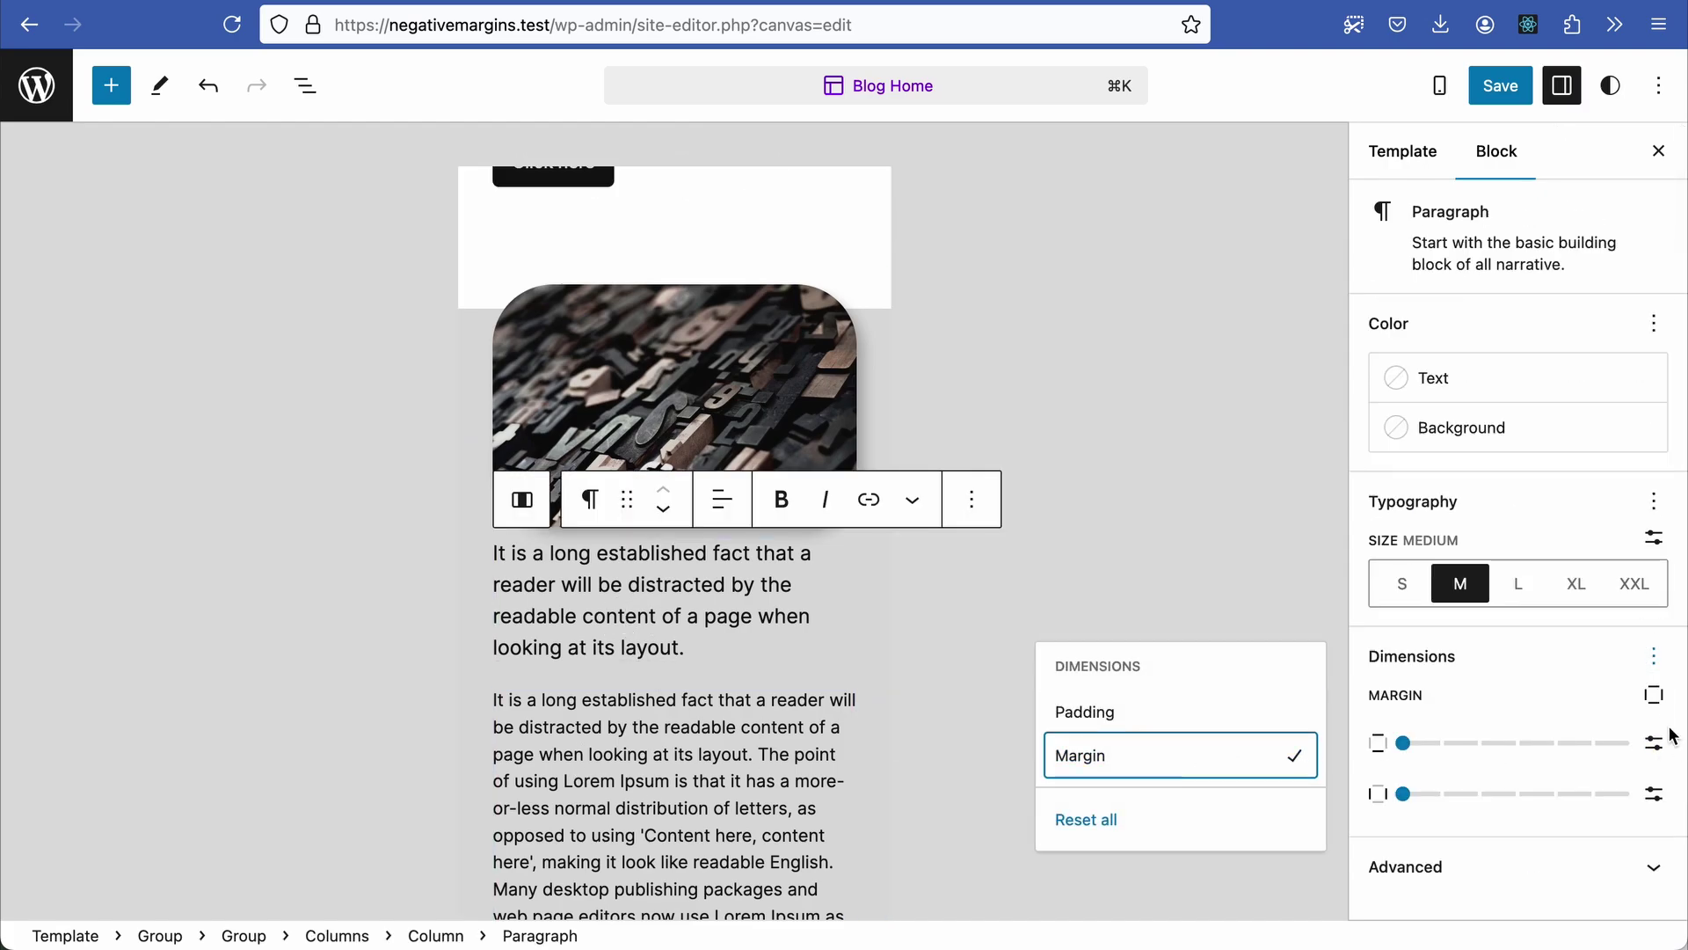
pyautogui.click(1654, 696)
pyautogui.click(1478, 441)
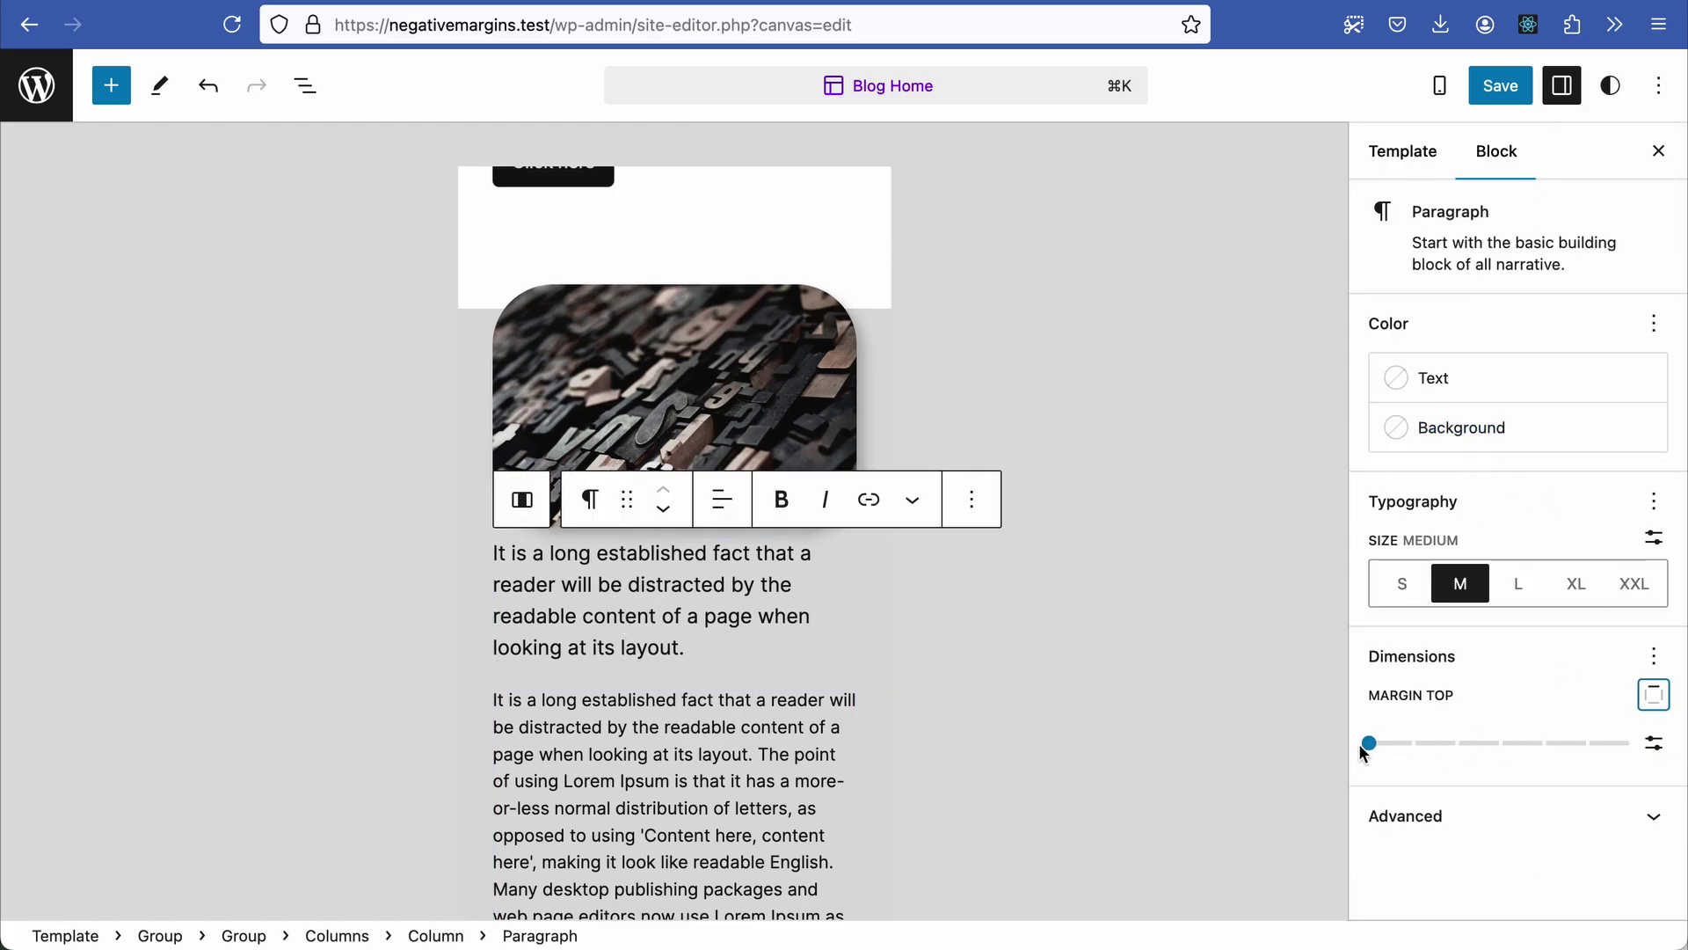
pyautogui.moveTo(1401, 752); pyautogui.dragTo(1535, 743)
# Step: Check the layout at desktop preview, then return to the mobile preview
pyautogui.click(743, 857)
pyautogui.click(1442, 88)
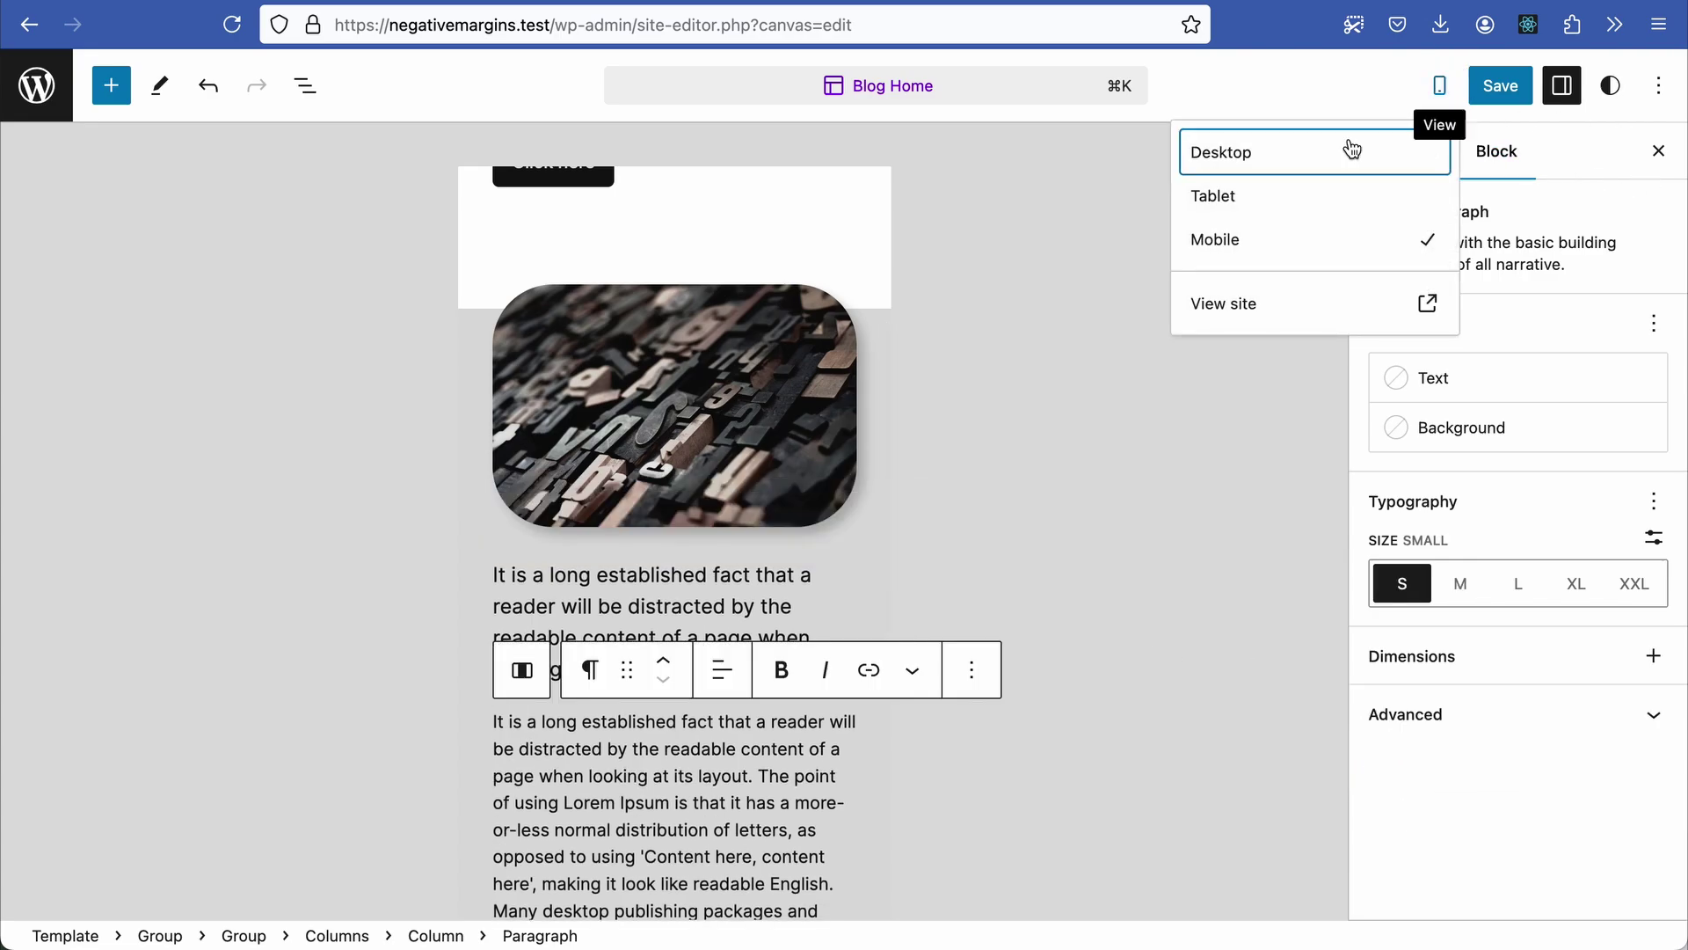
pyautogui.click(1270, 176)
pyautogui.click(1659, 150)
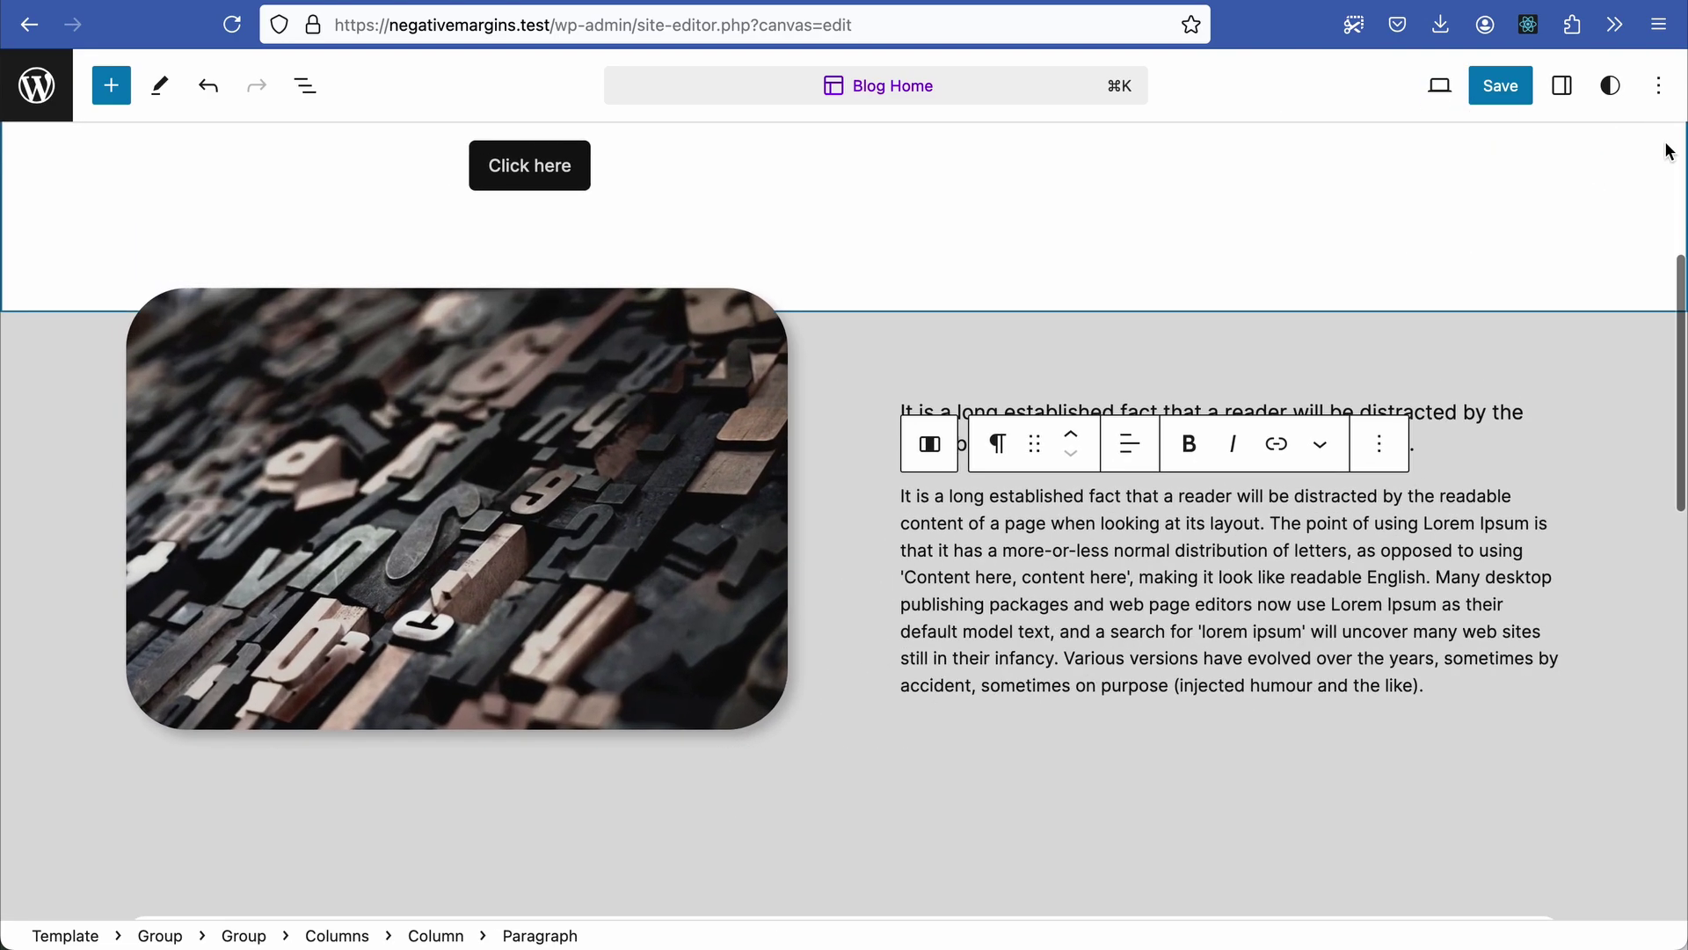
pyautogui.click(1663, 264)
pyautogui.click(1440, 85)
pyautogui.click(1289, 239)
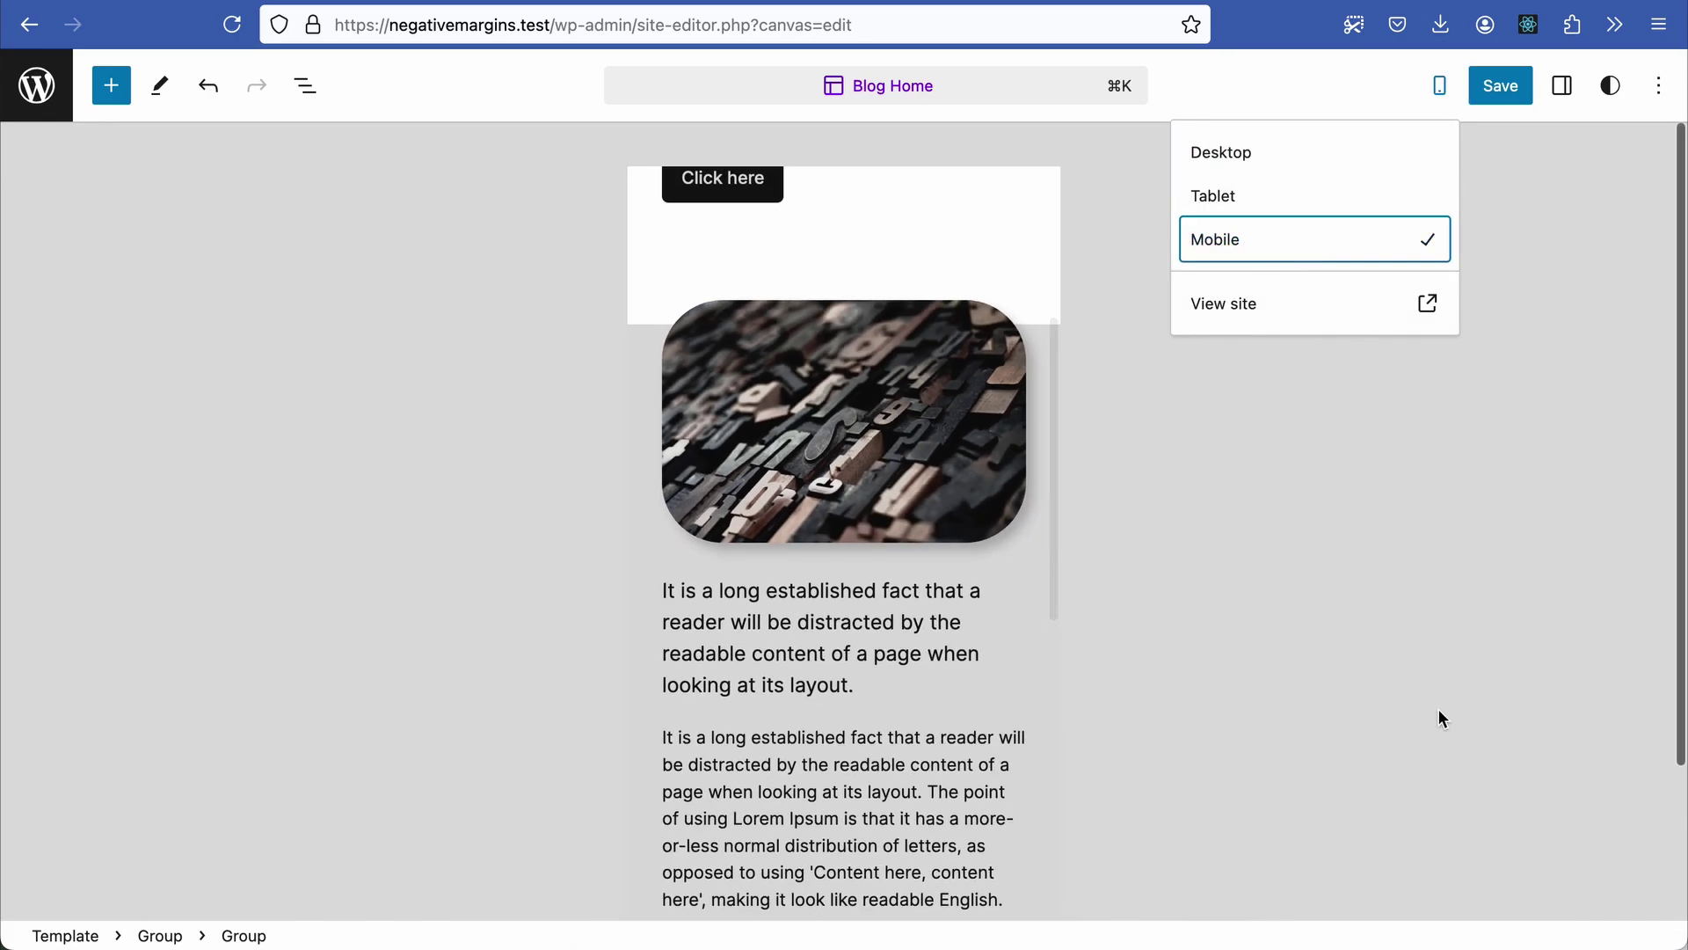
# Step: Duplicate the image-and-text group from List View
pyautogui.click(306, 85)
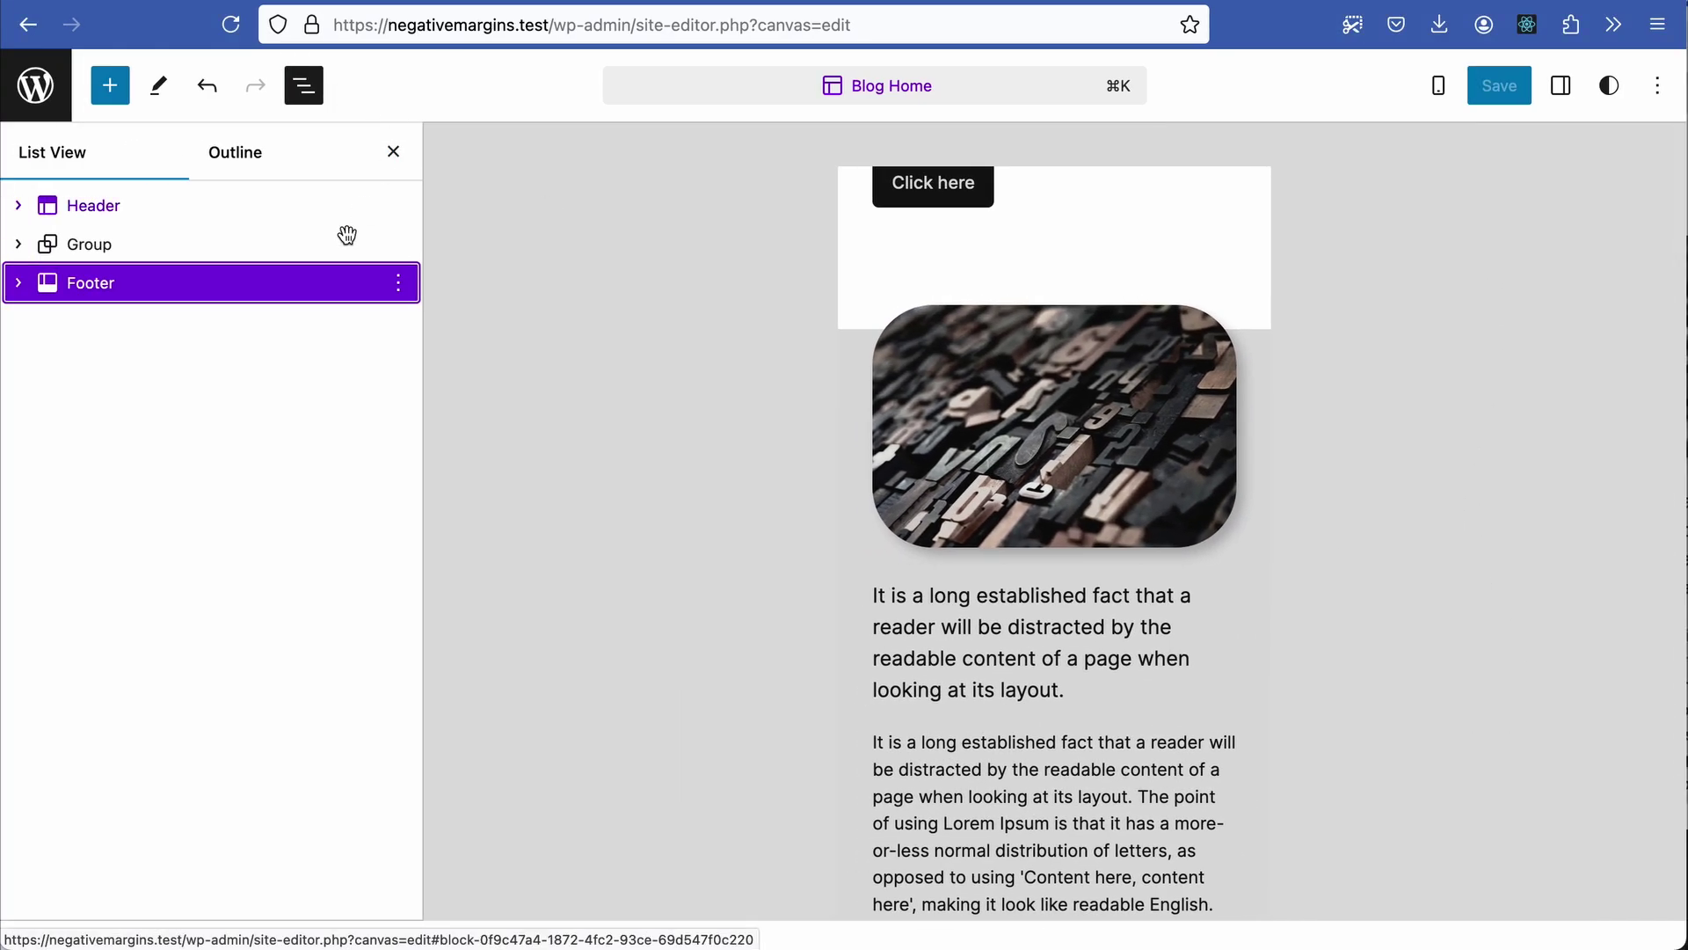
pyautogui.click(23, 249)
pyautogui.click(106, 322)
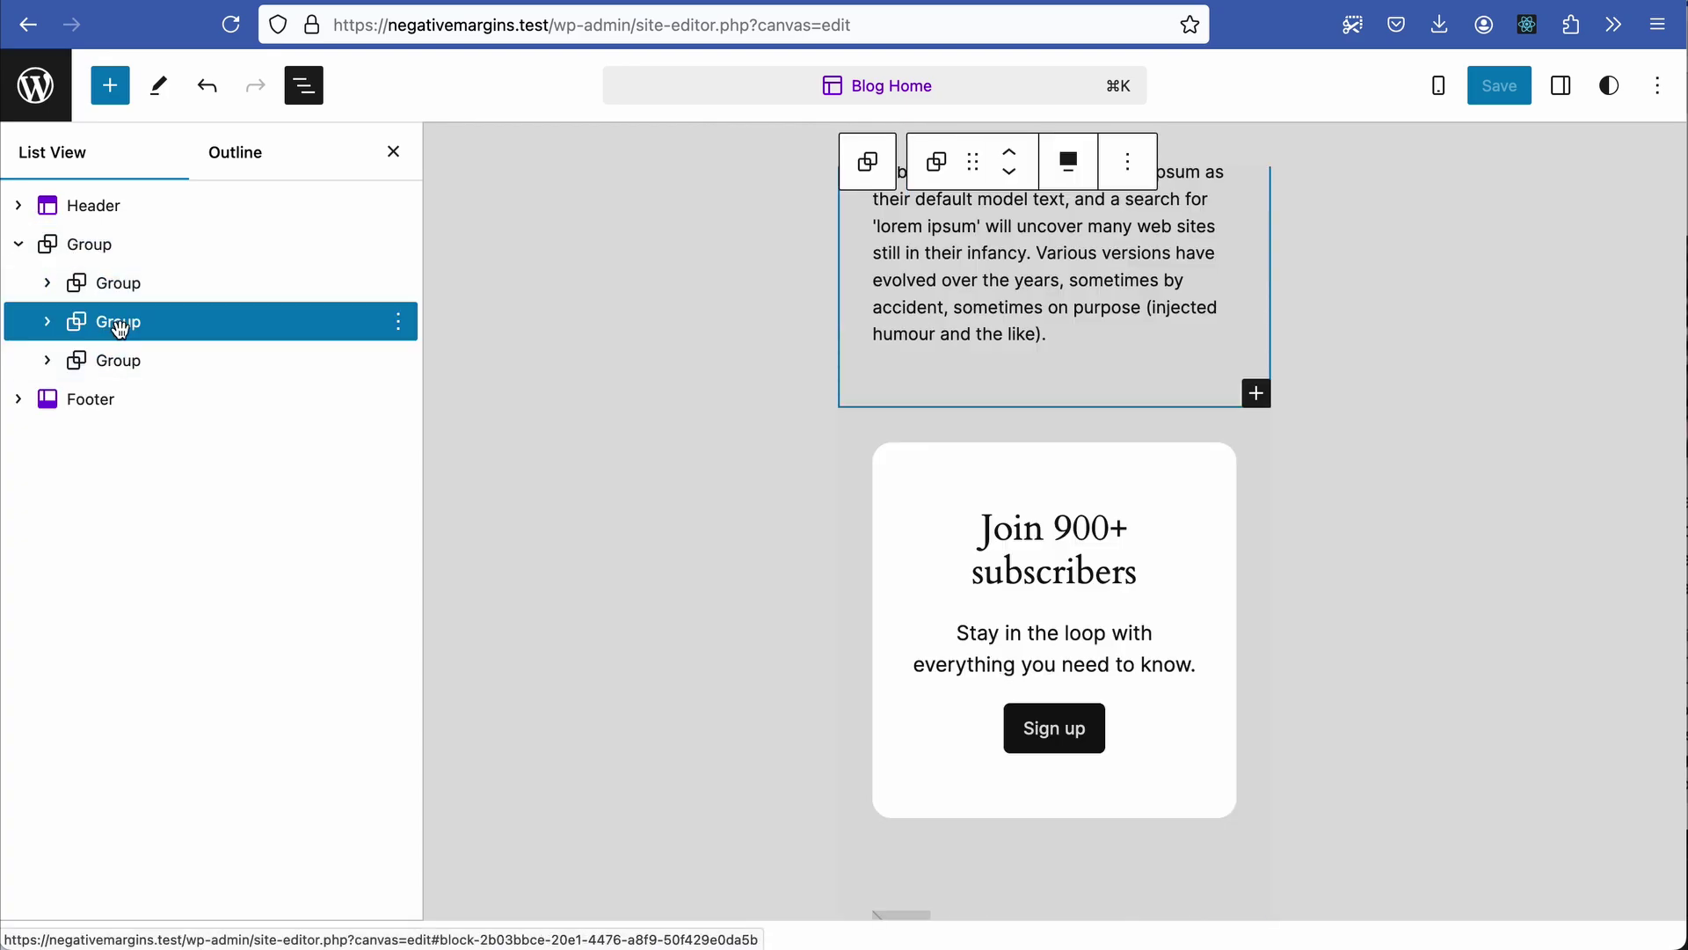
pyautogui.click(401, 325)
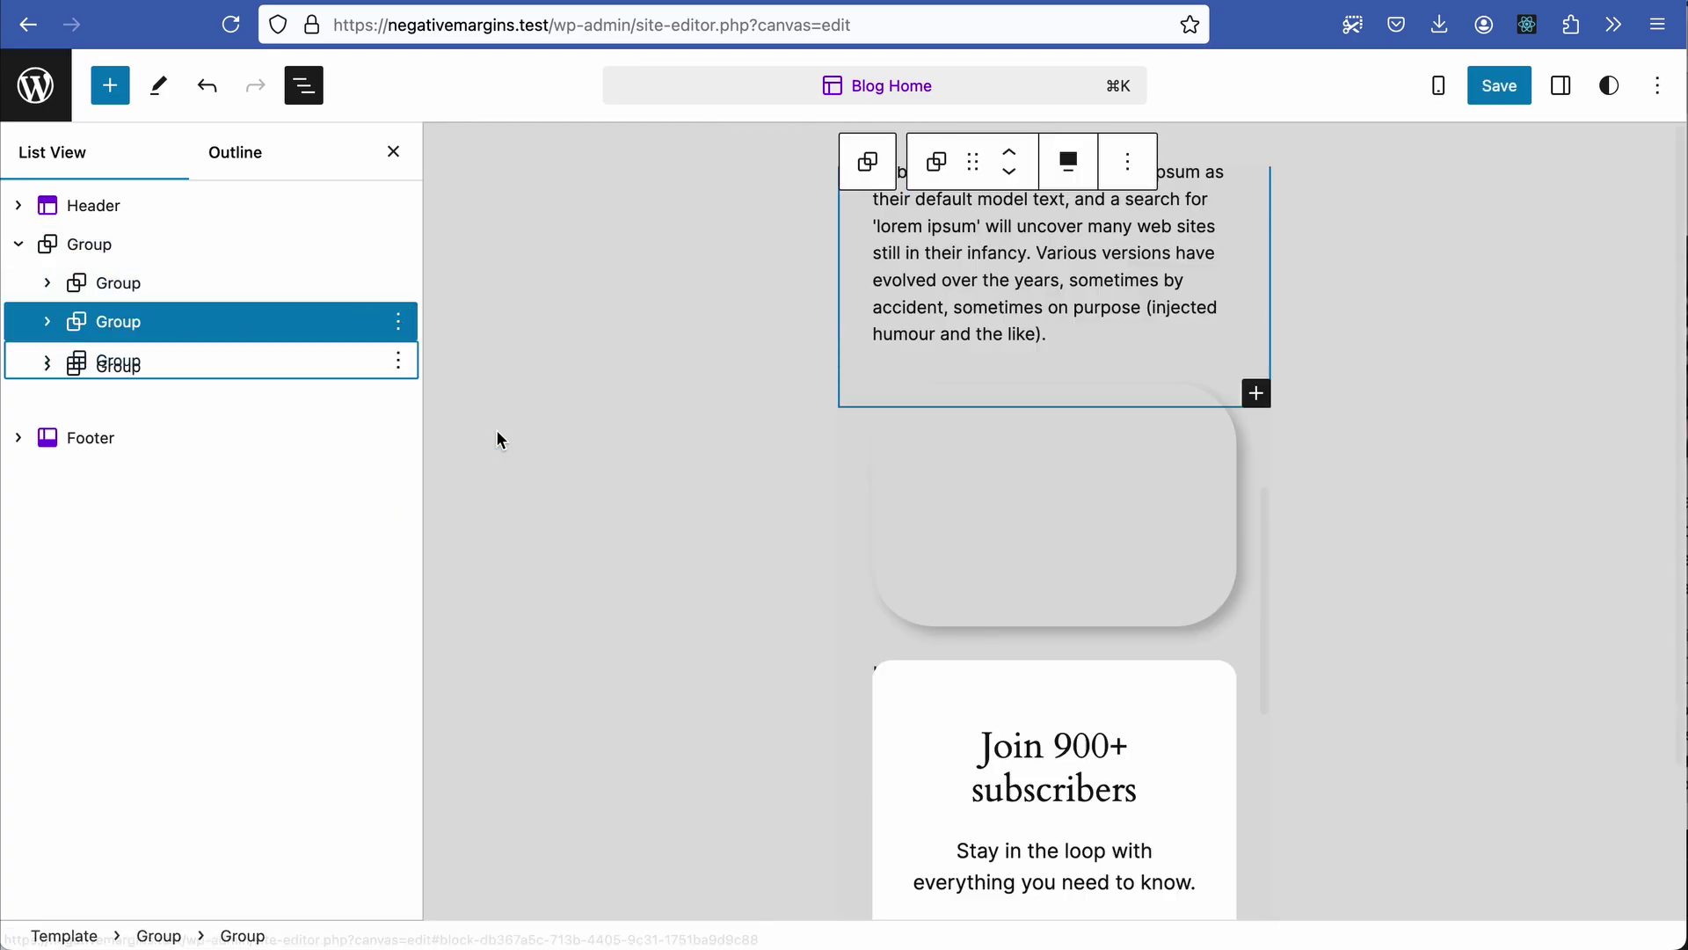
pyautogui.click(500, 439)
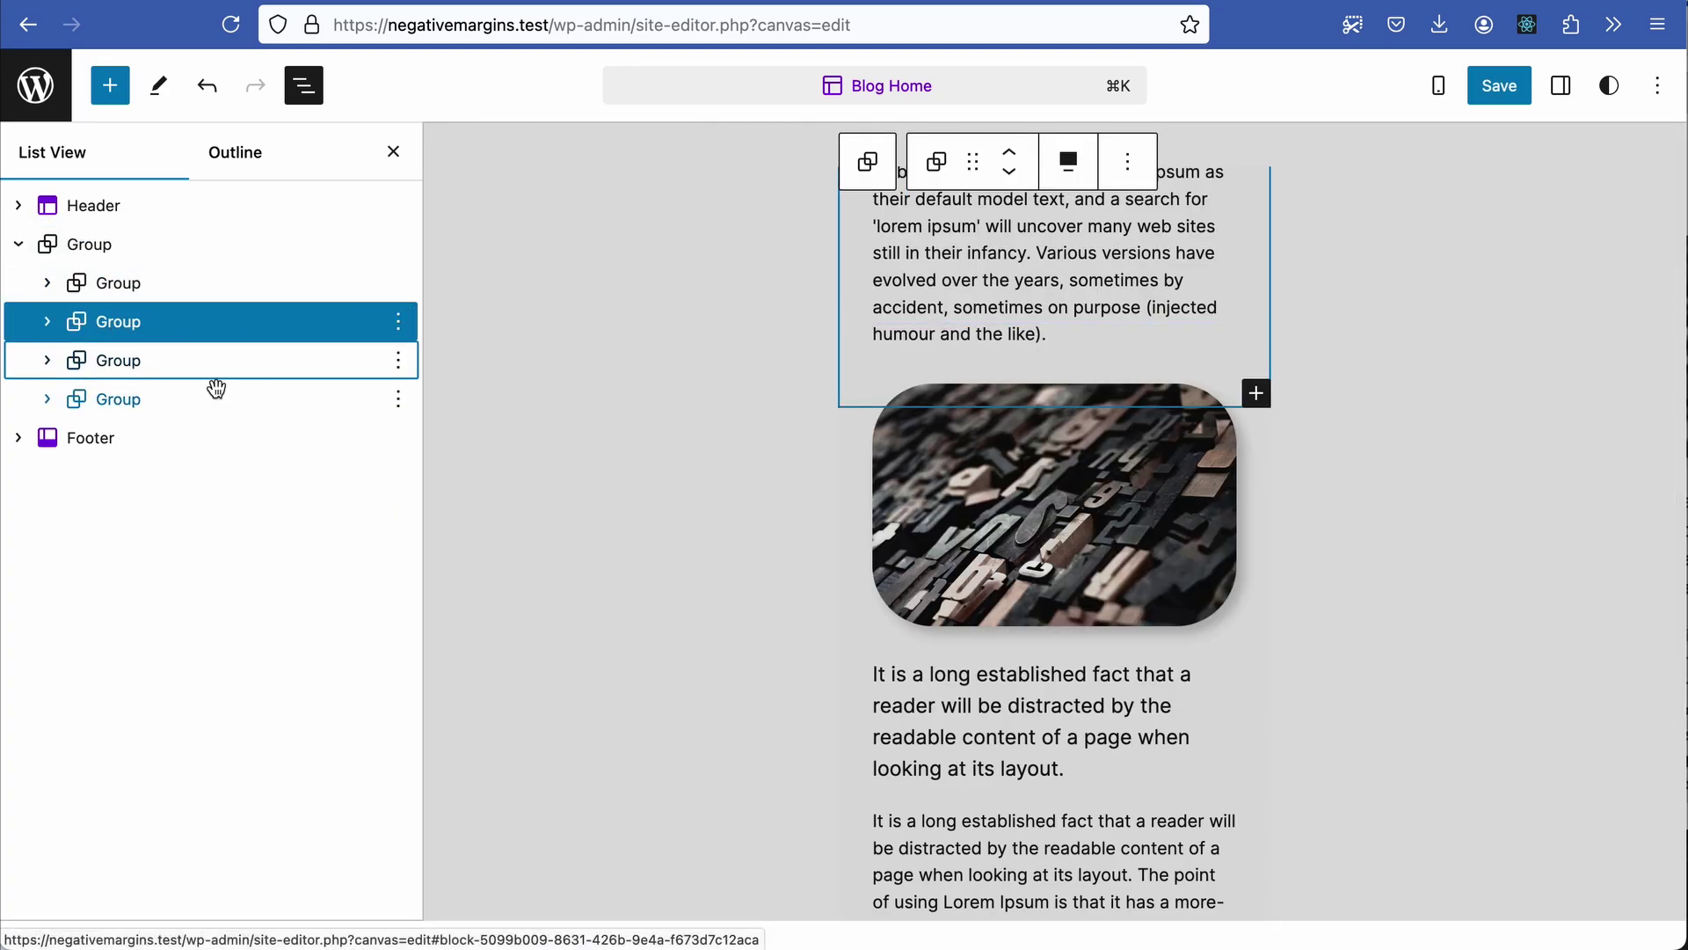
# Step: Move the copy's image column to the right of the text column
pyautogui.click(48, 360)
pyautogui.click(77, 400)
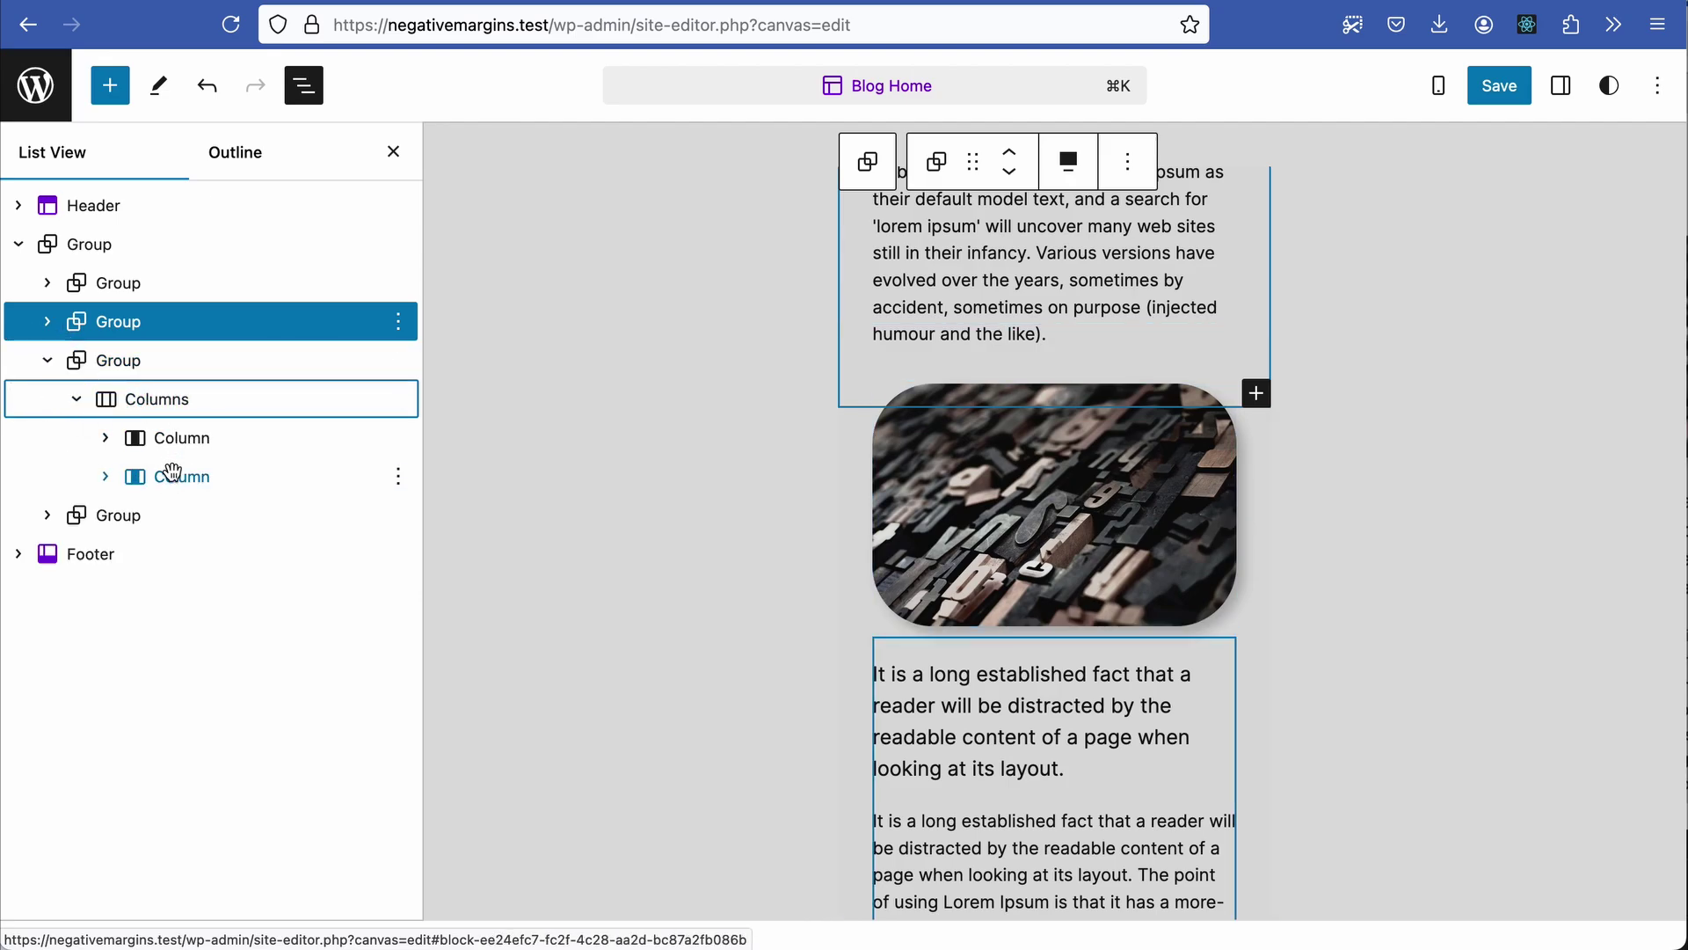
pyautogui.click(177, 437)
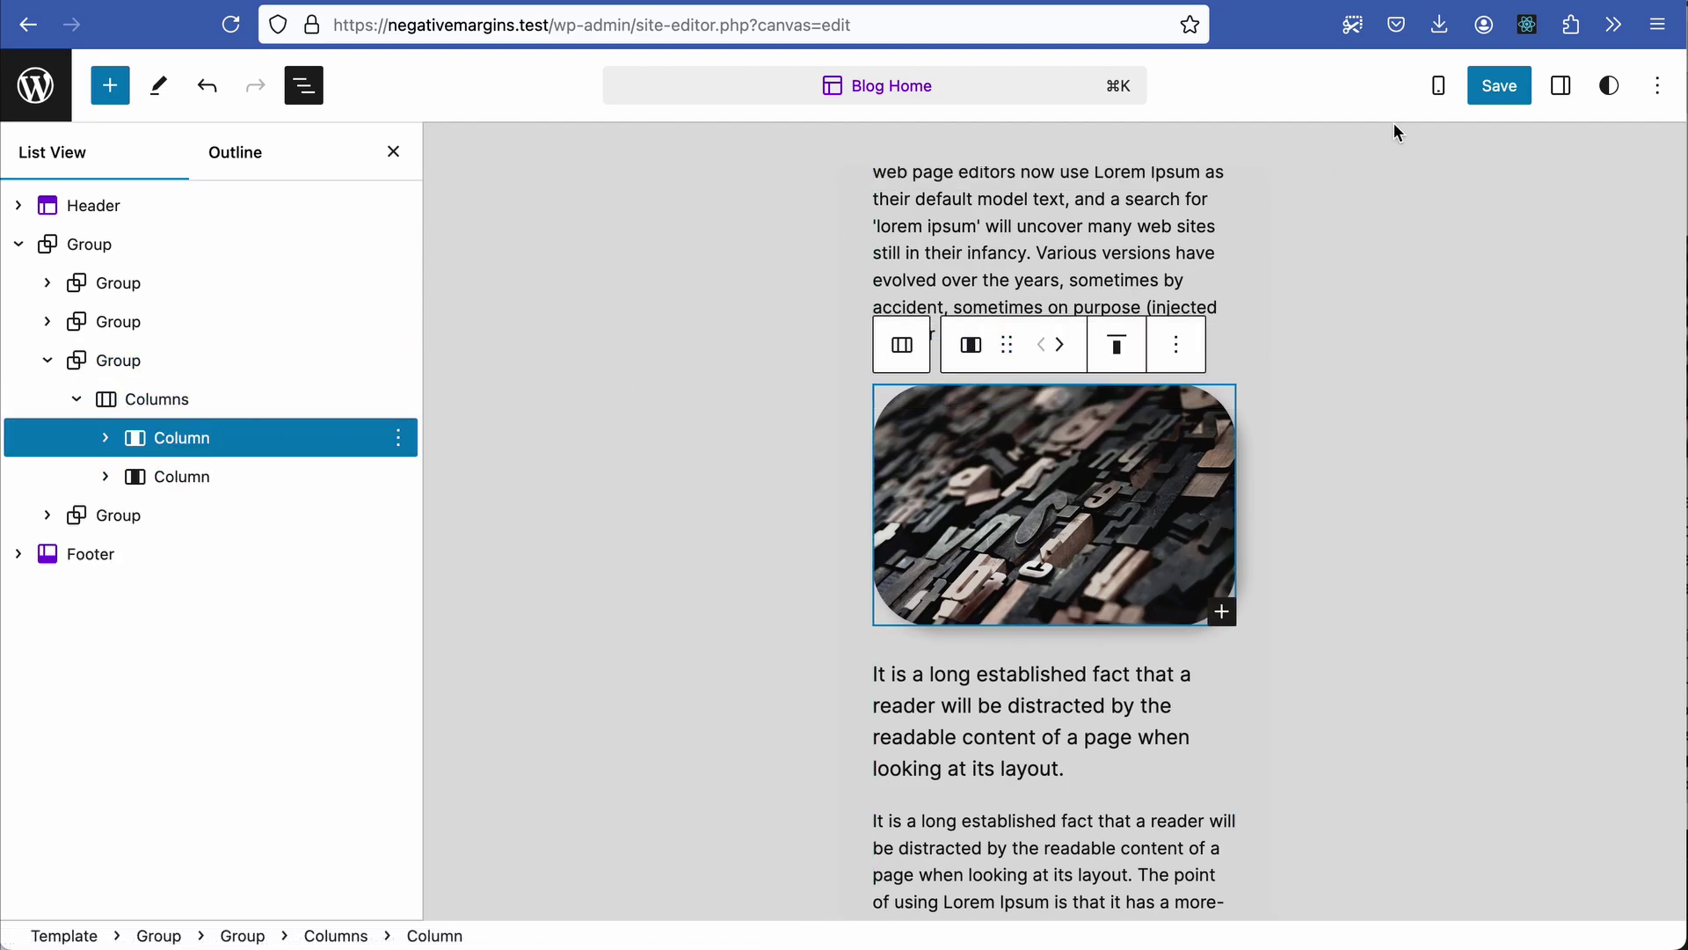
pyautogui.click(1062, 348)
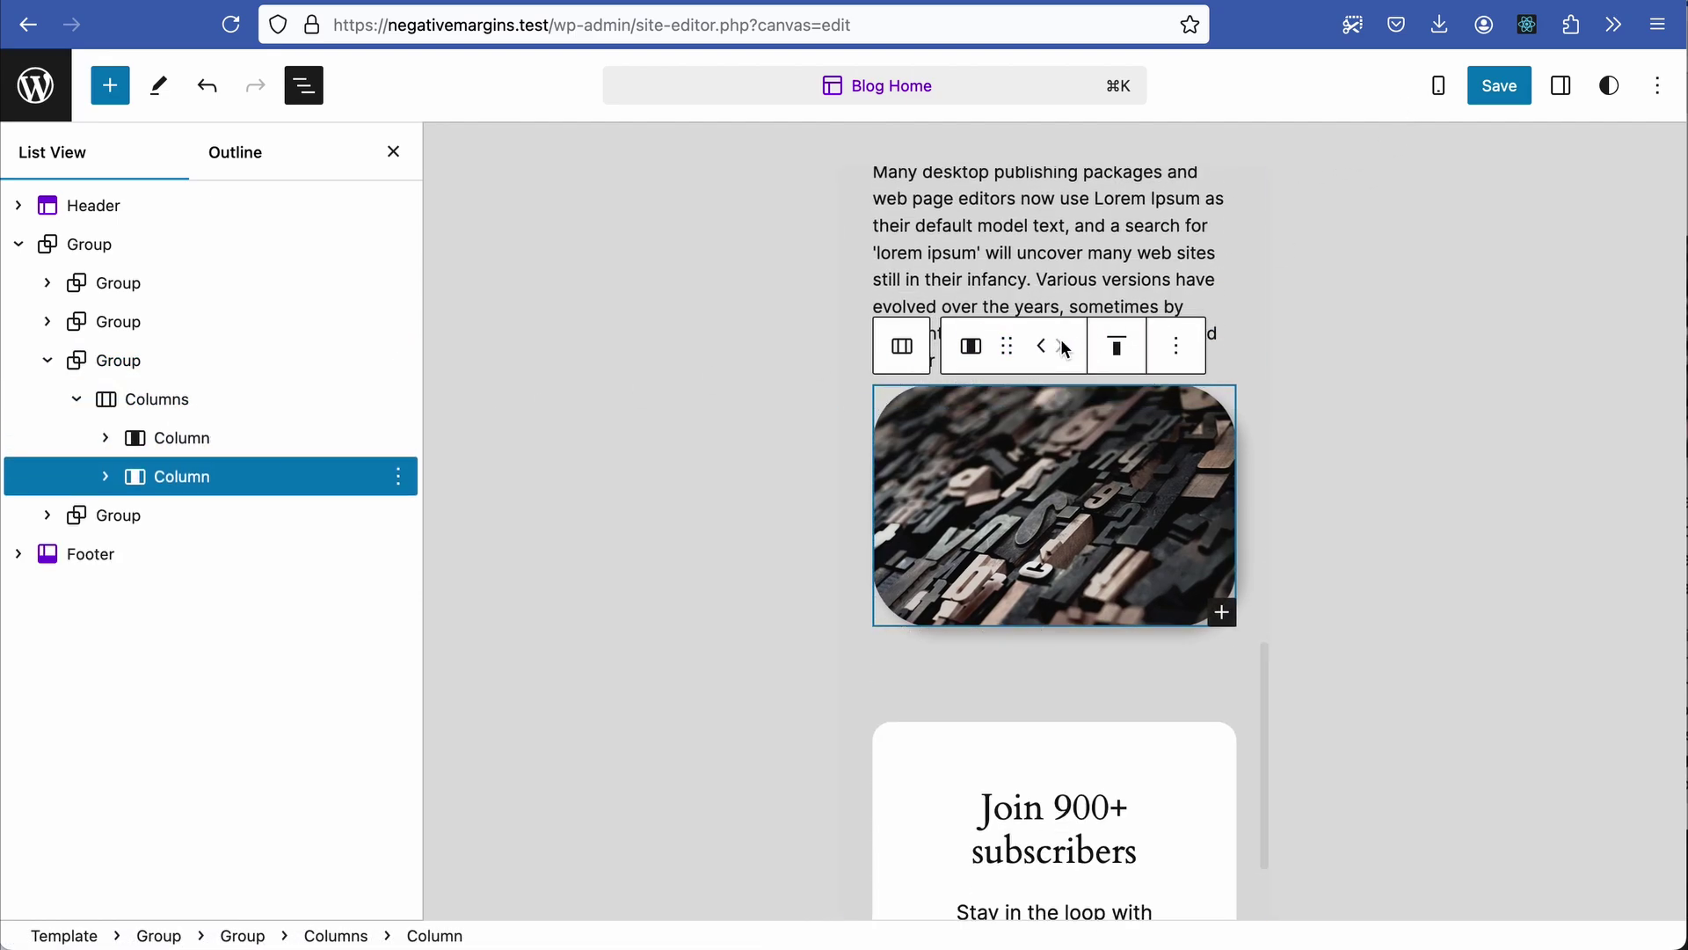
pyautogui.click(109, 484)
# Step: Give the copied image a 20 px Base (#DBDBDB) border and no corner radius
pyautogui.click(208, 513)
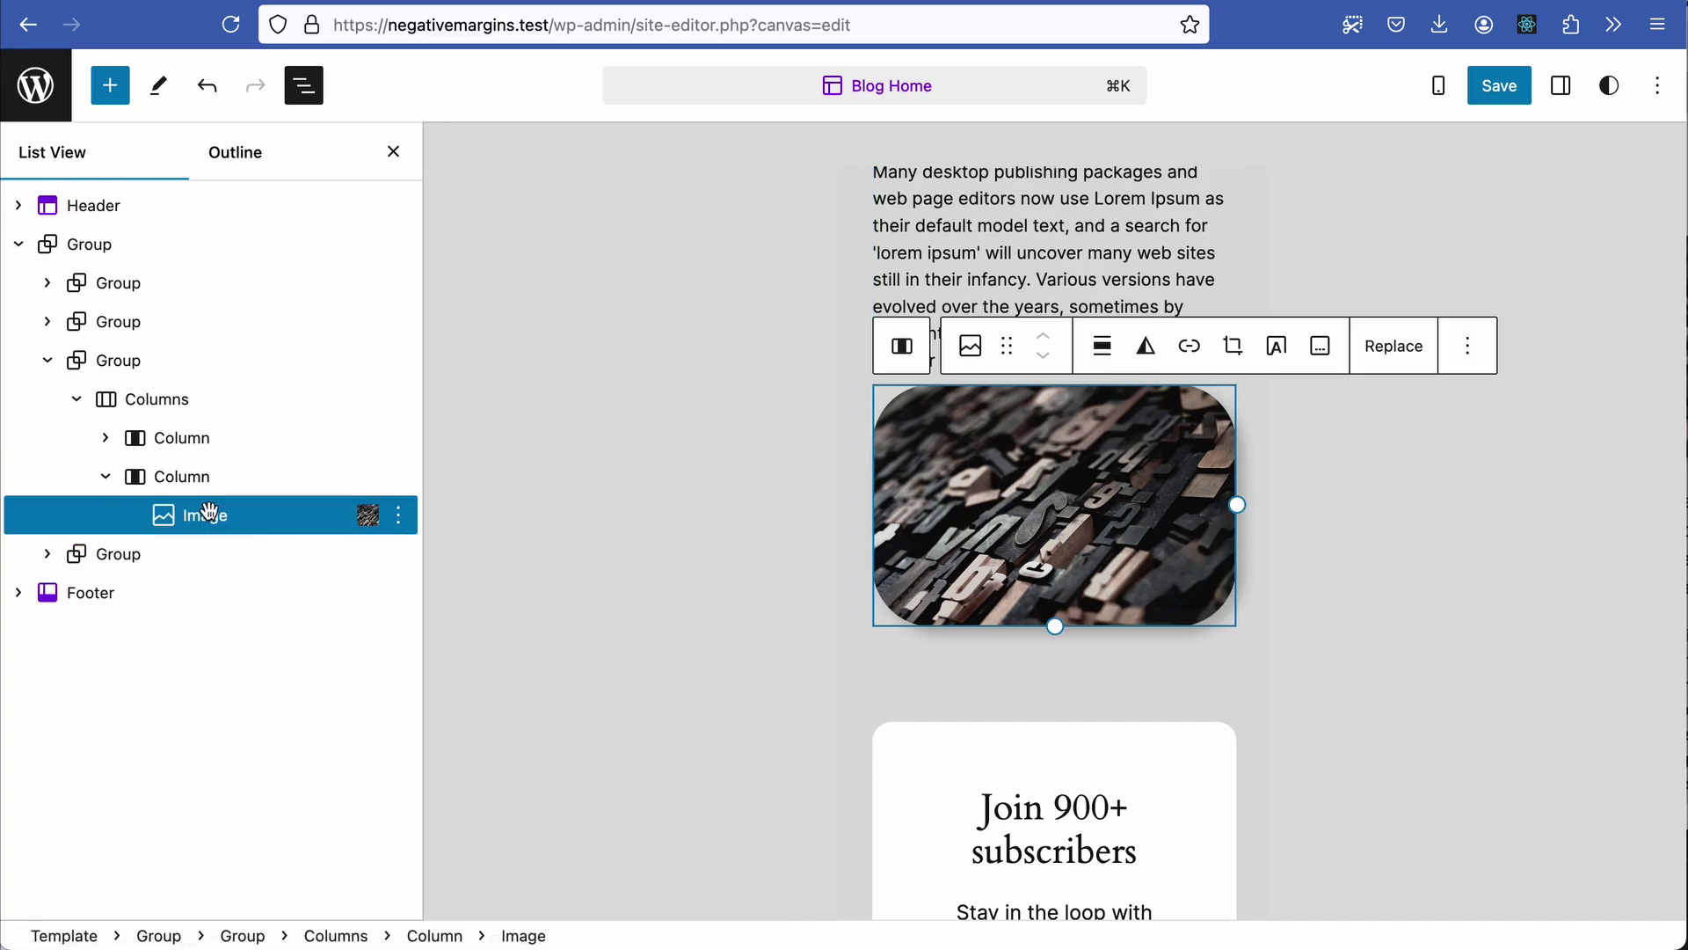
pyautogui.click(1561, 85)
pyautogui.click(1613, 332)
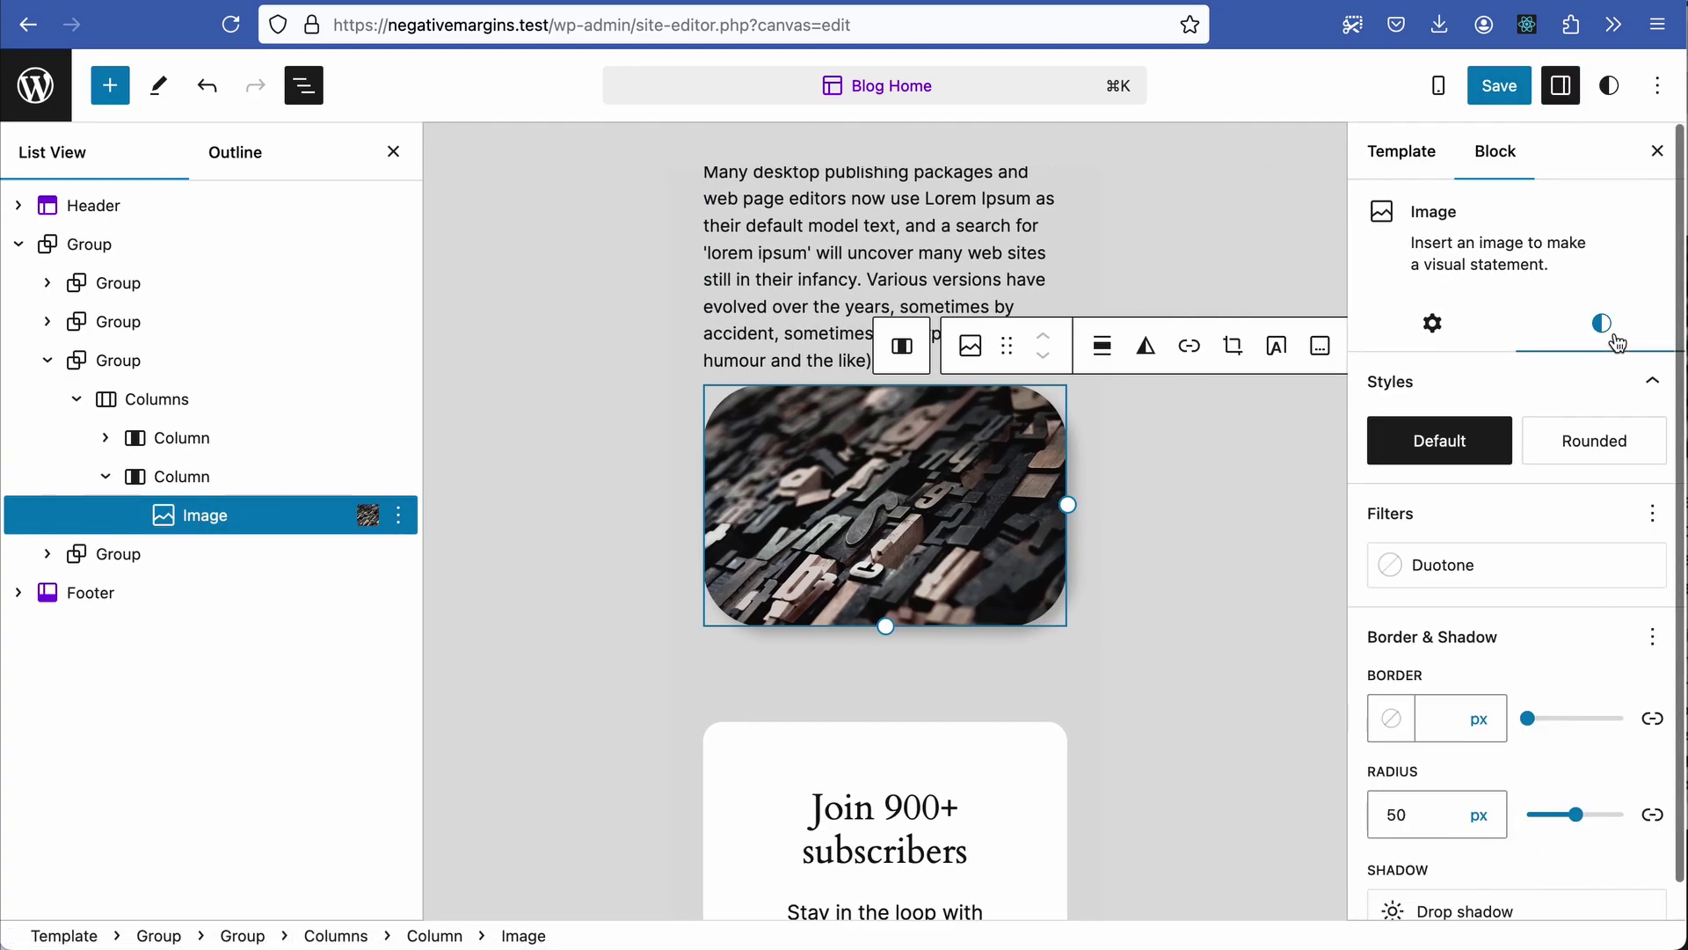
pyautogui.scroll(-1, 1613, 343)
pyautogui.click(1448, 684)
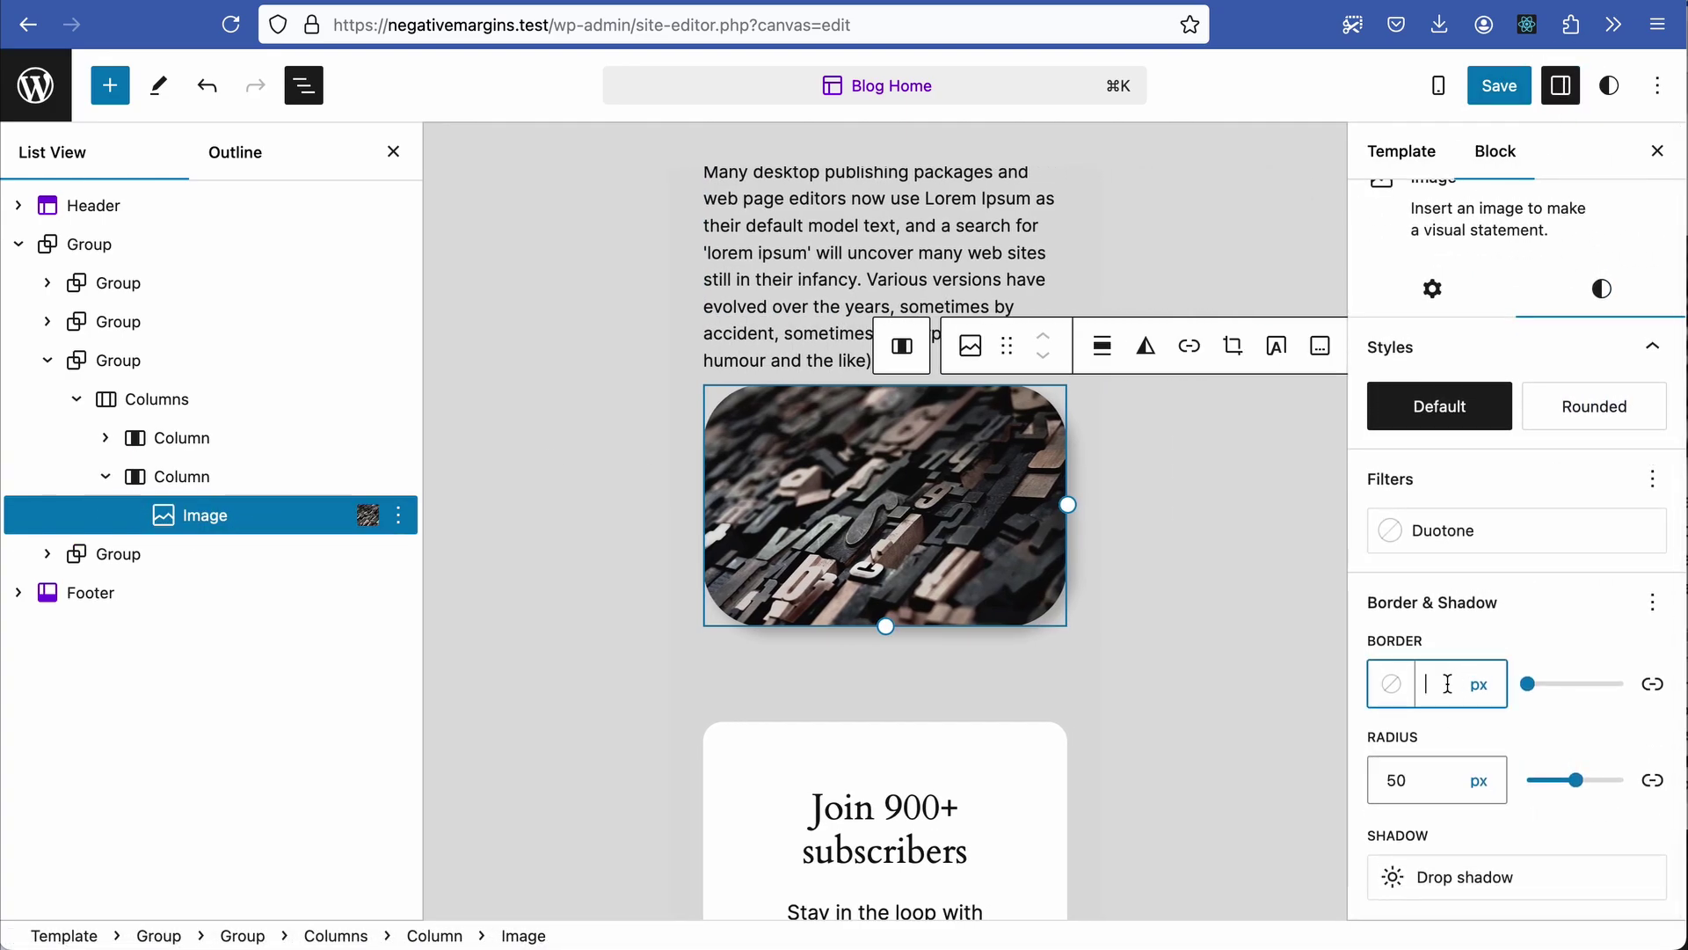
pyautogui.write('20')
pyautogui.press('BackSpace')
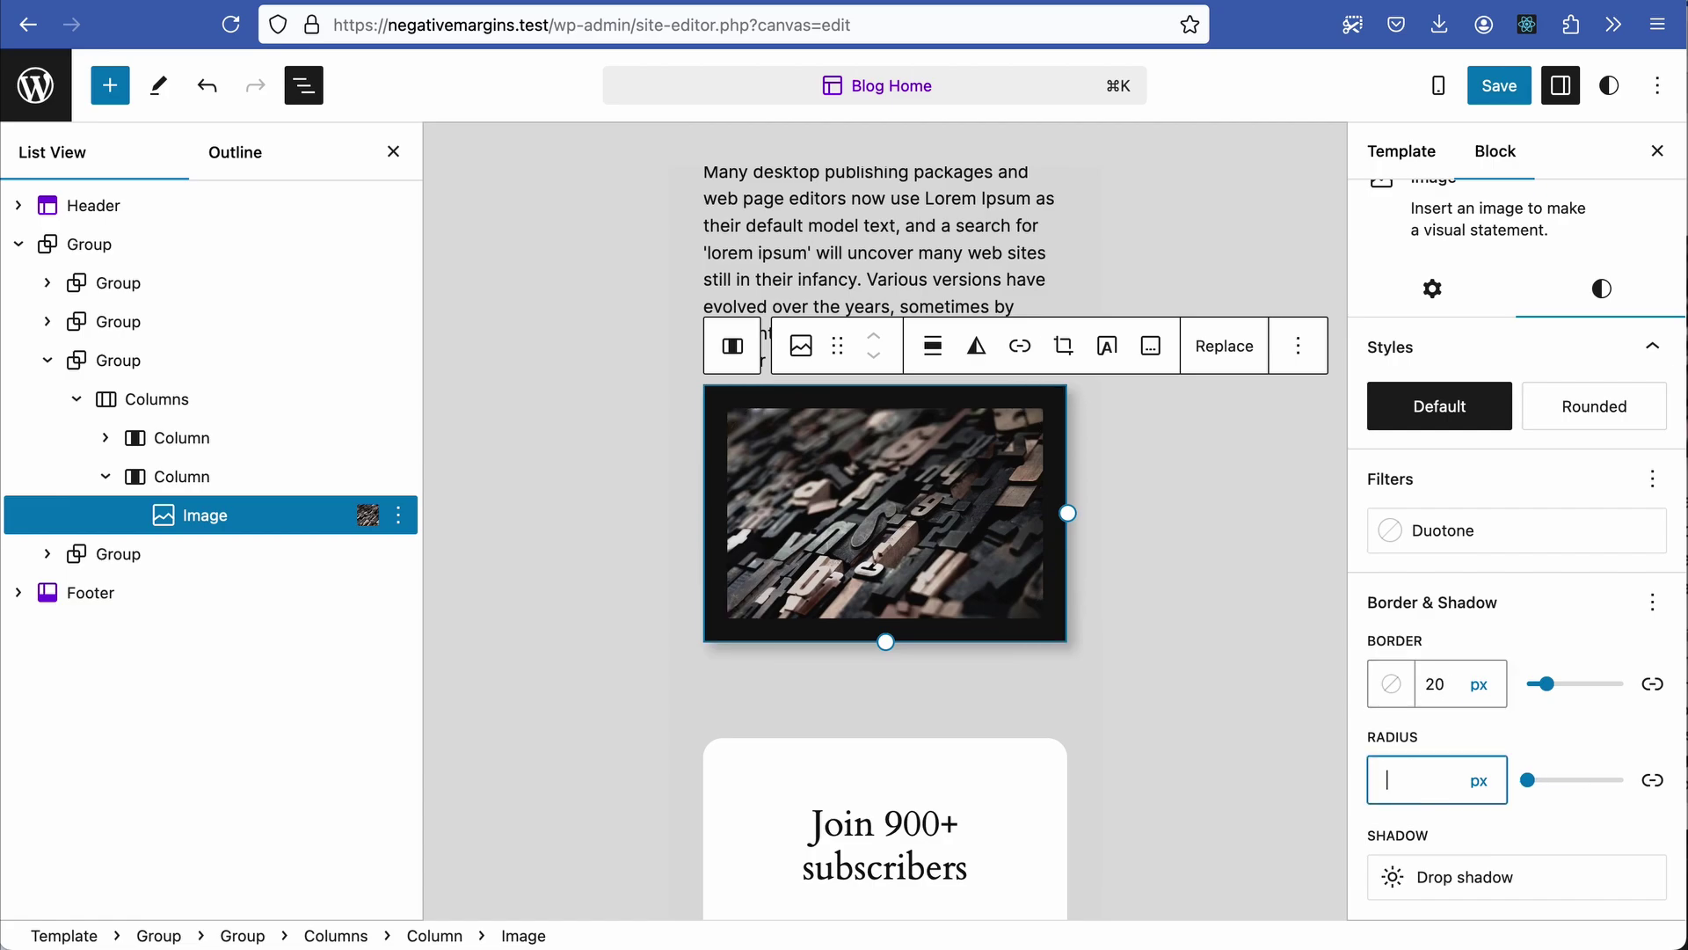
pyautogui.click(1390, 685)
pyautogui.click(1233, 633)
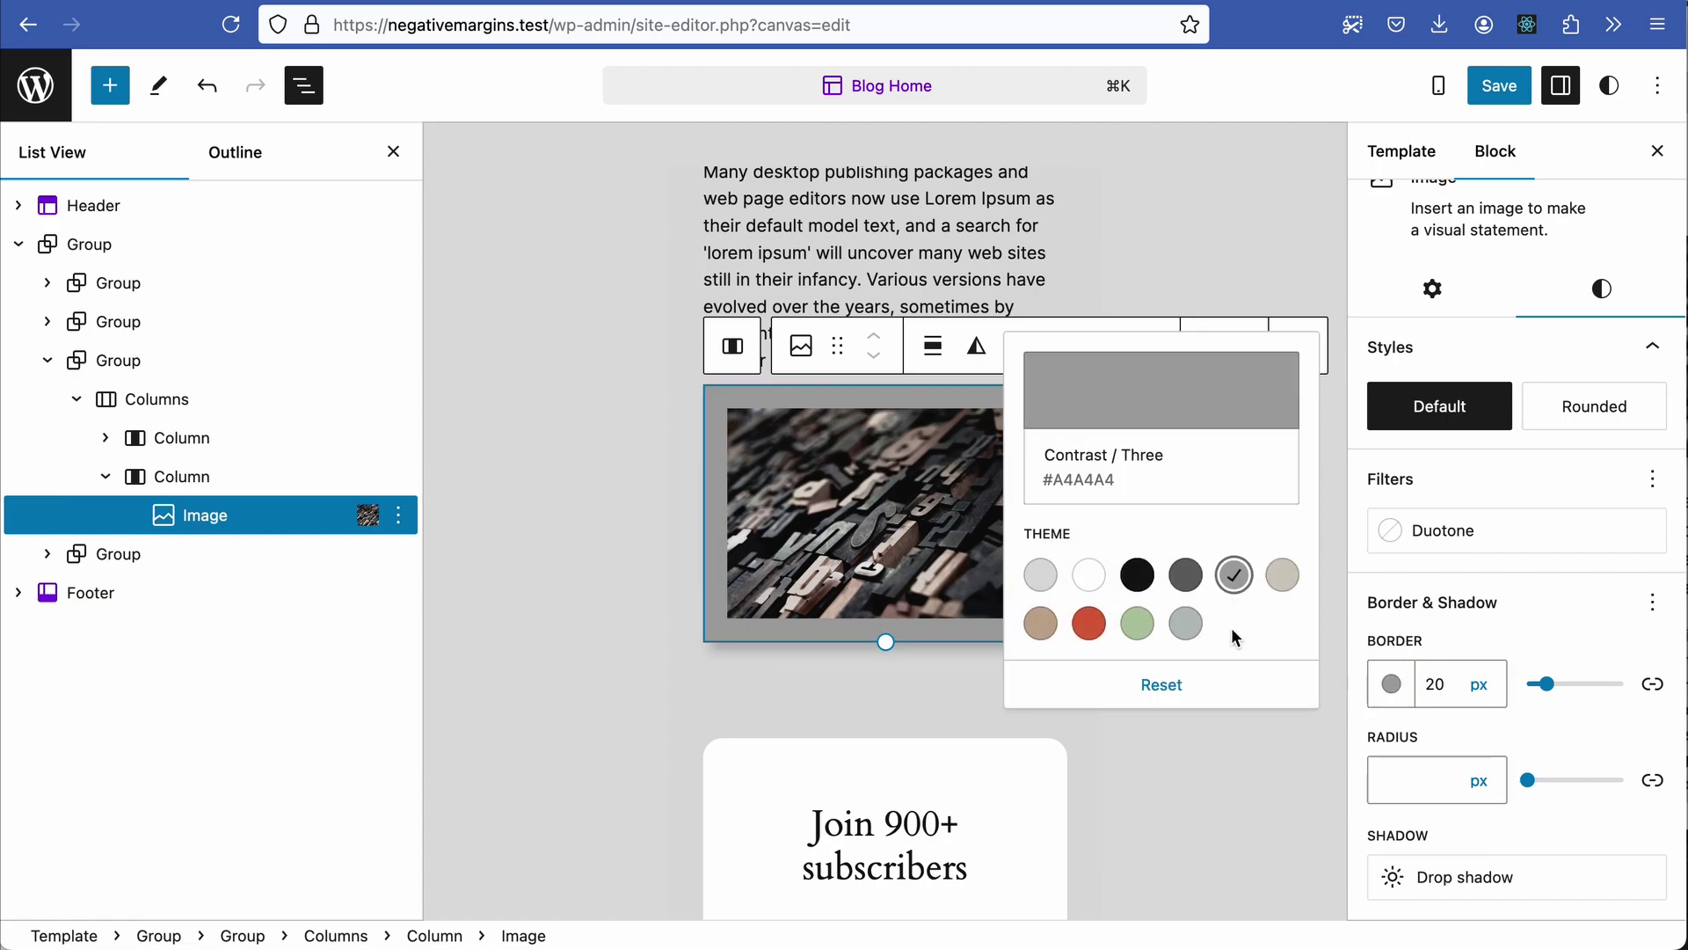
pyautogui.click(1060, 577)
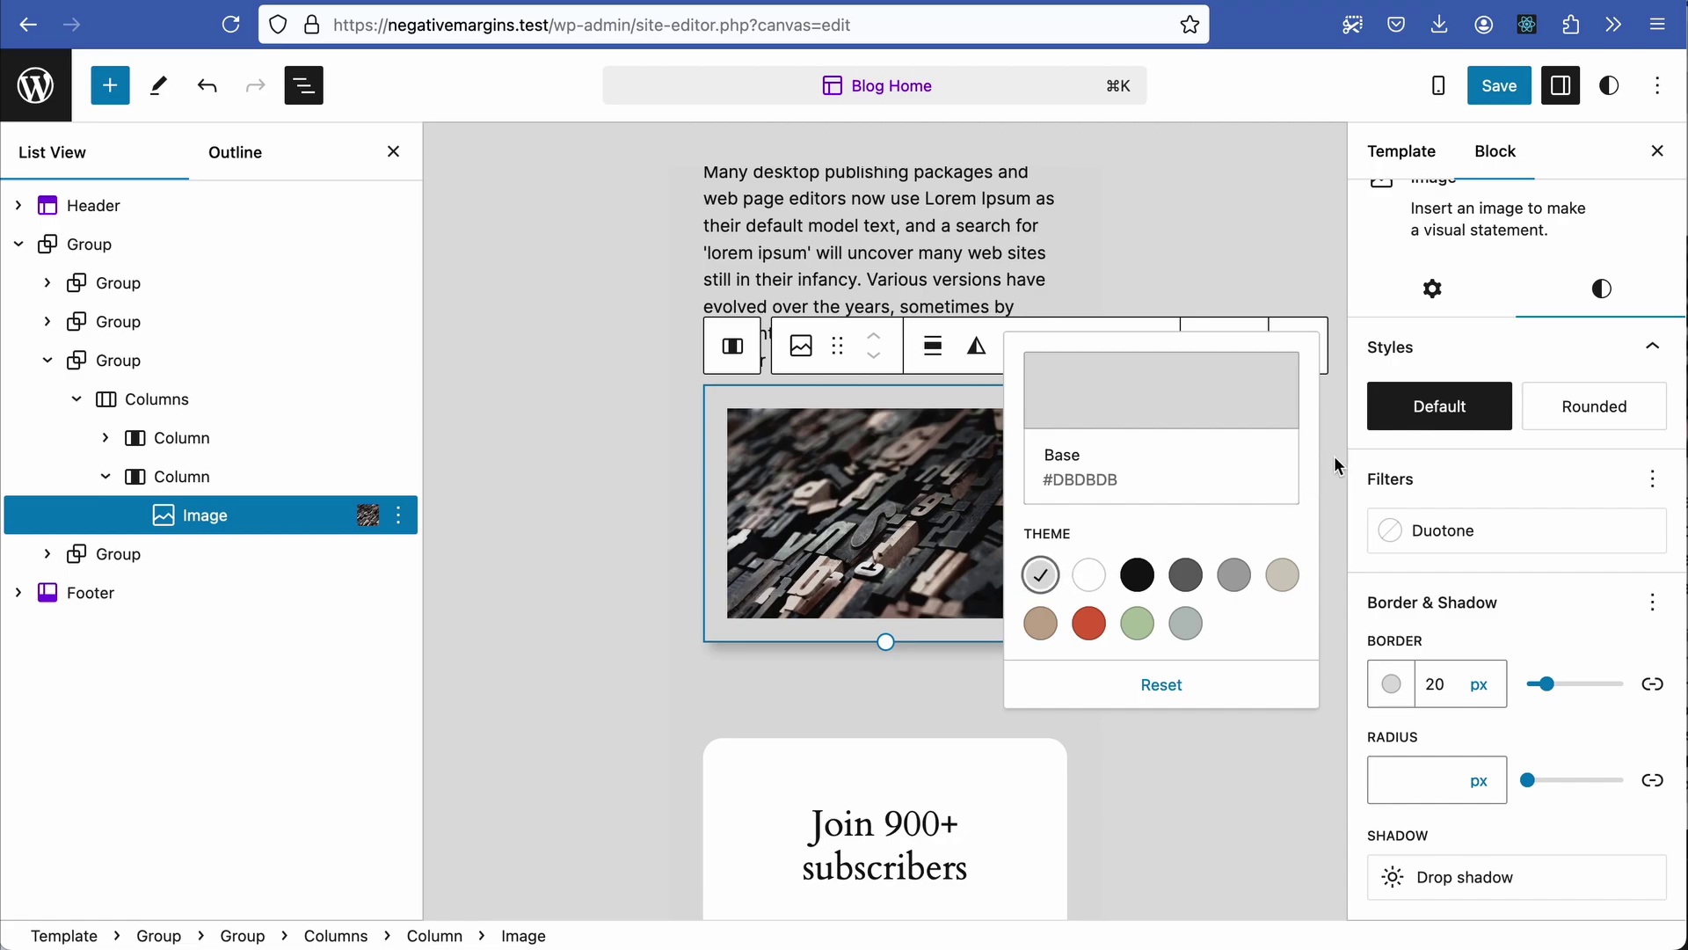
# Step: At desktop preview with panels closed, scroll to the text-left, image-right group
pyautogui.click(1658, 151)
pyautogui.click(1658, 151)
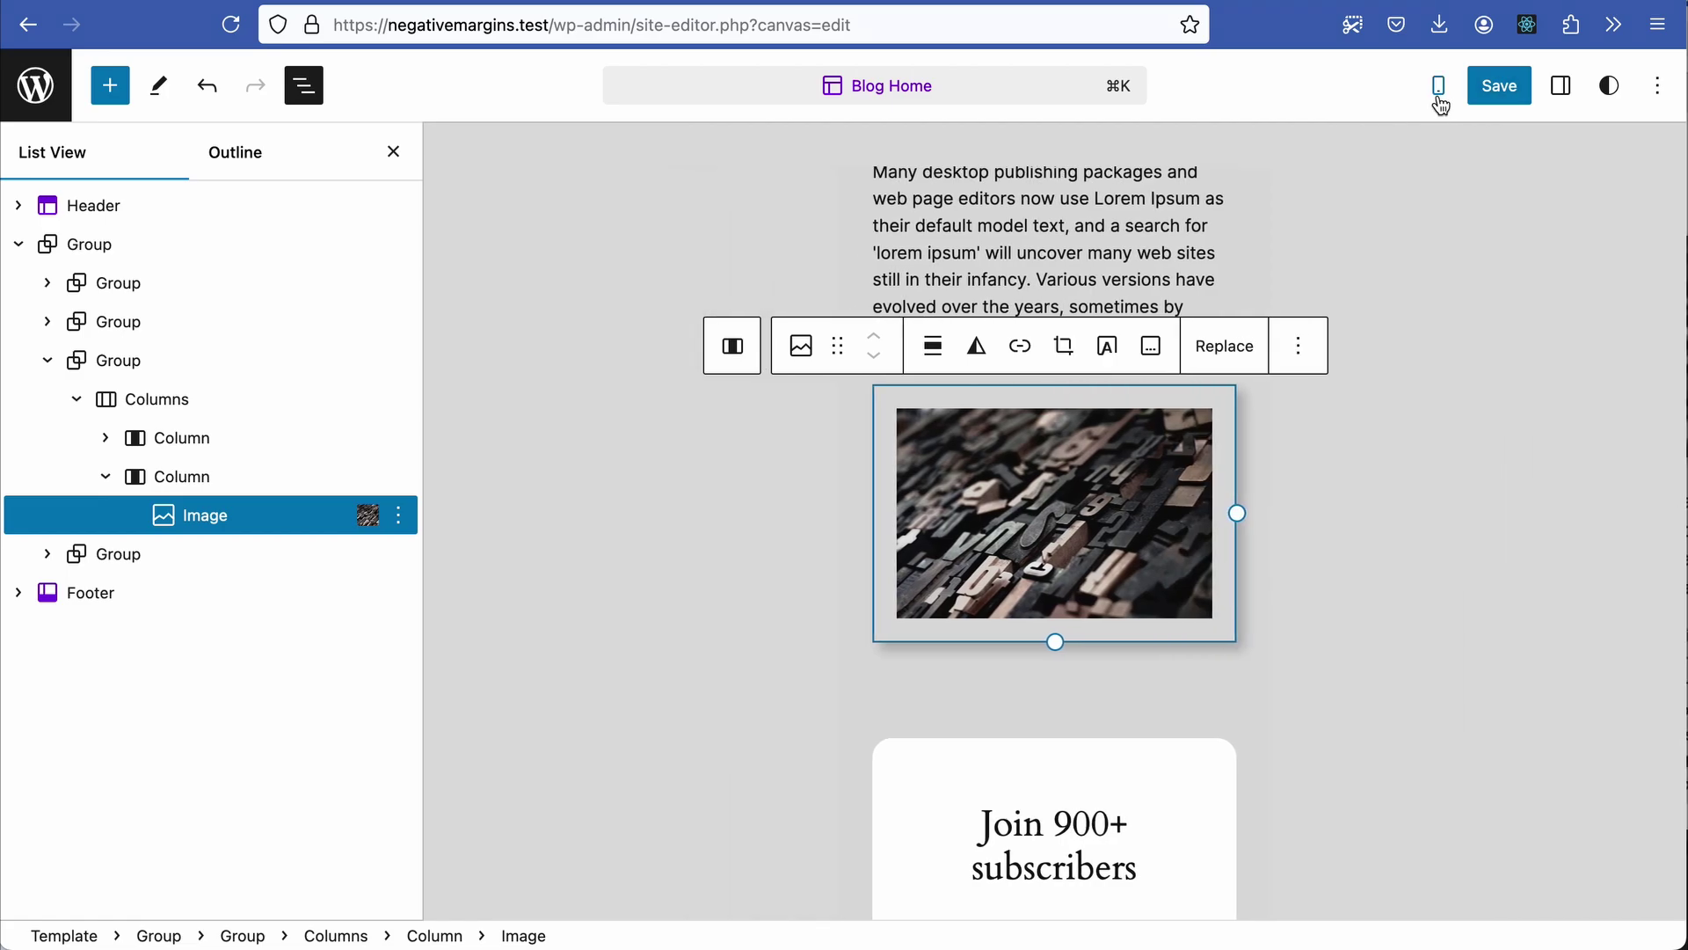
pyautogui.click(1439, 85)
pyautogui.click(1301, 167)
pyautogui.scroll(-7, 1120, 494)
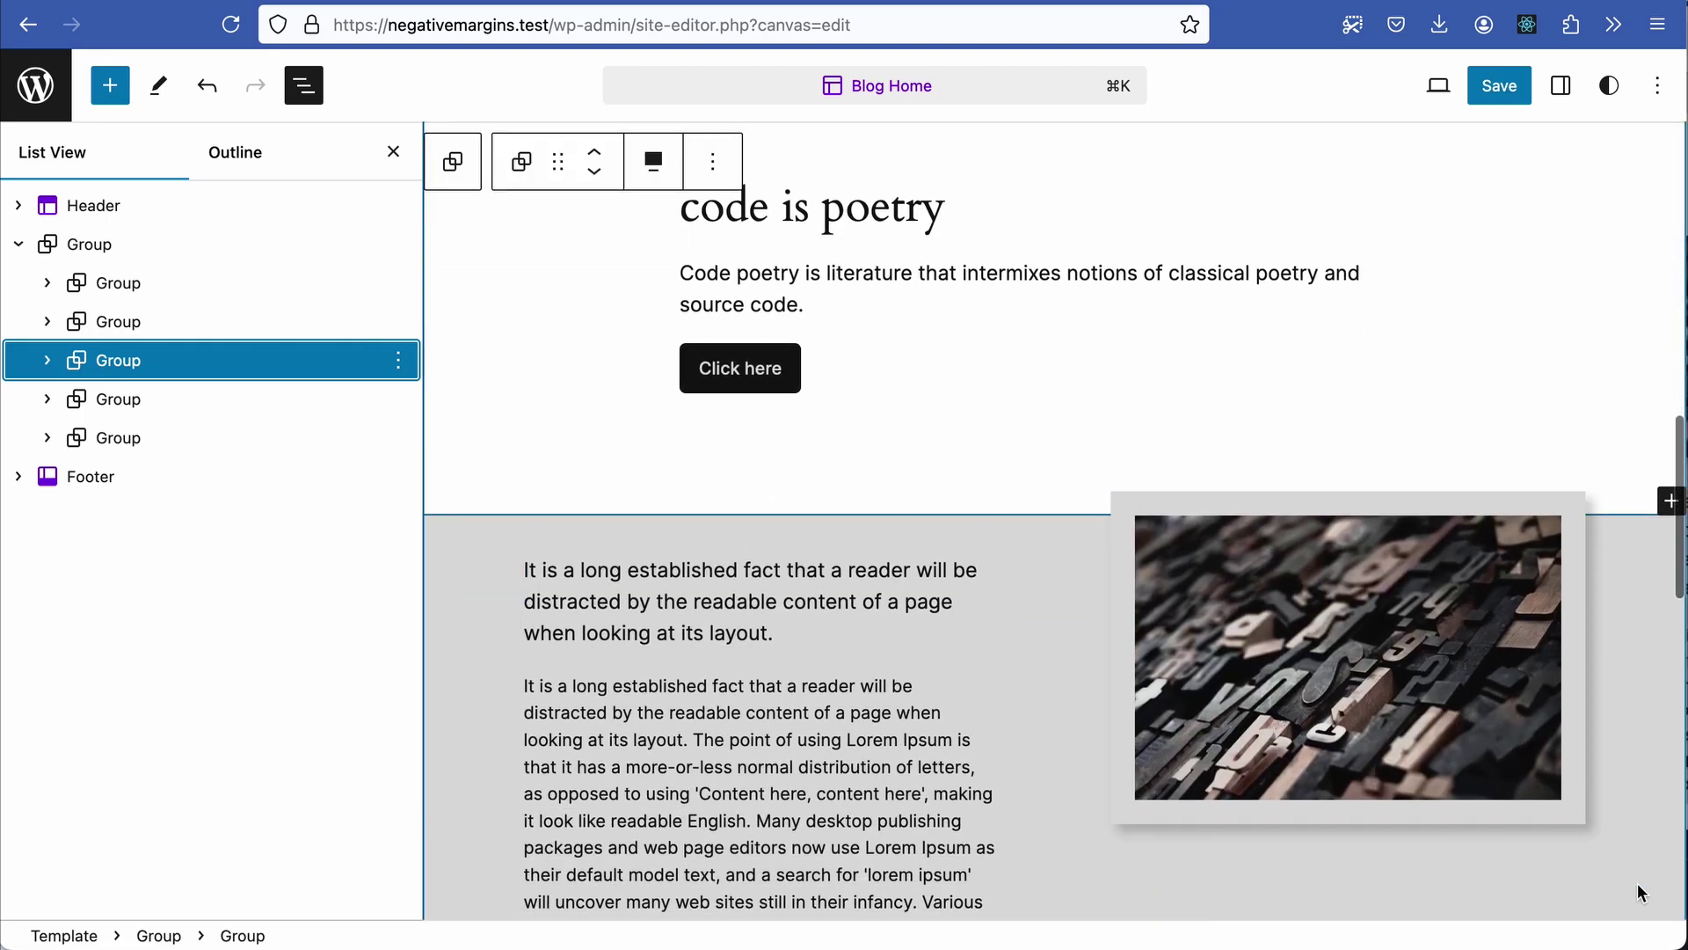
pyautogui.click(1439, 85)
pyautogui.press('Escape')
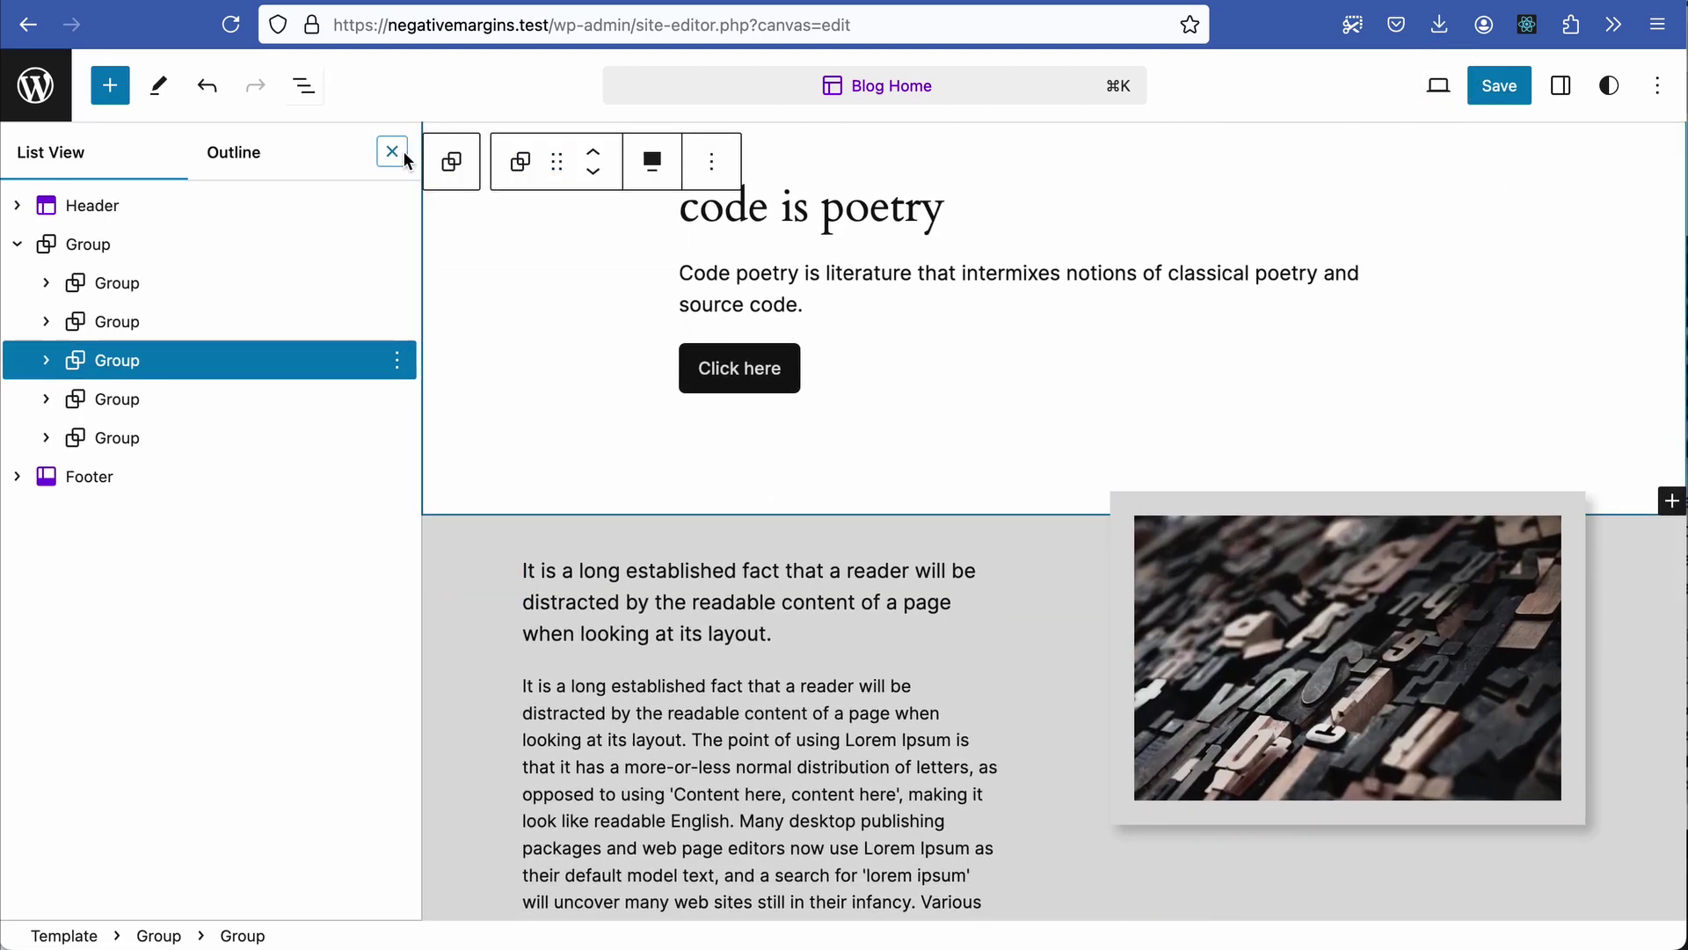
pyautogui.click(393, 151)
pyautogui.scroll(-5, 1590, 890)
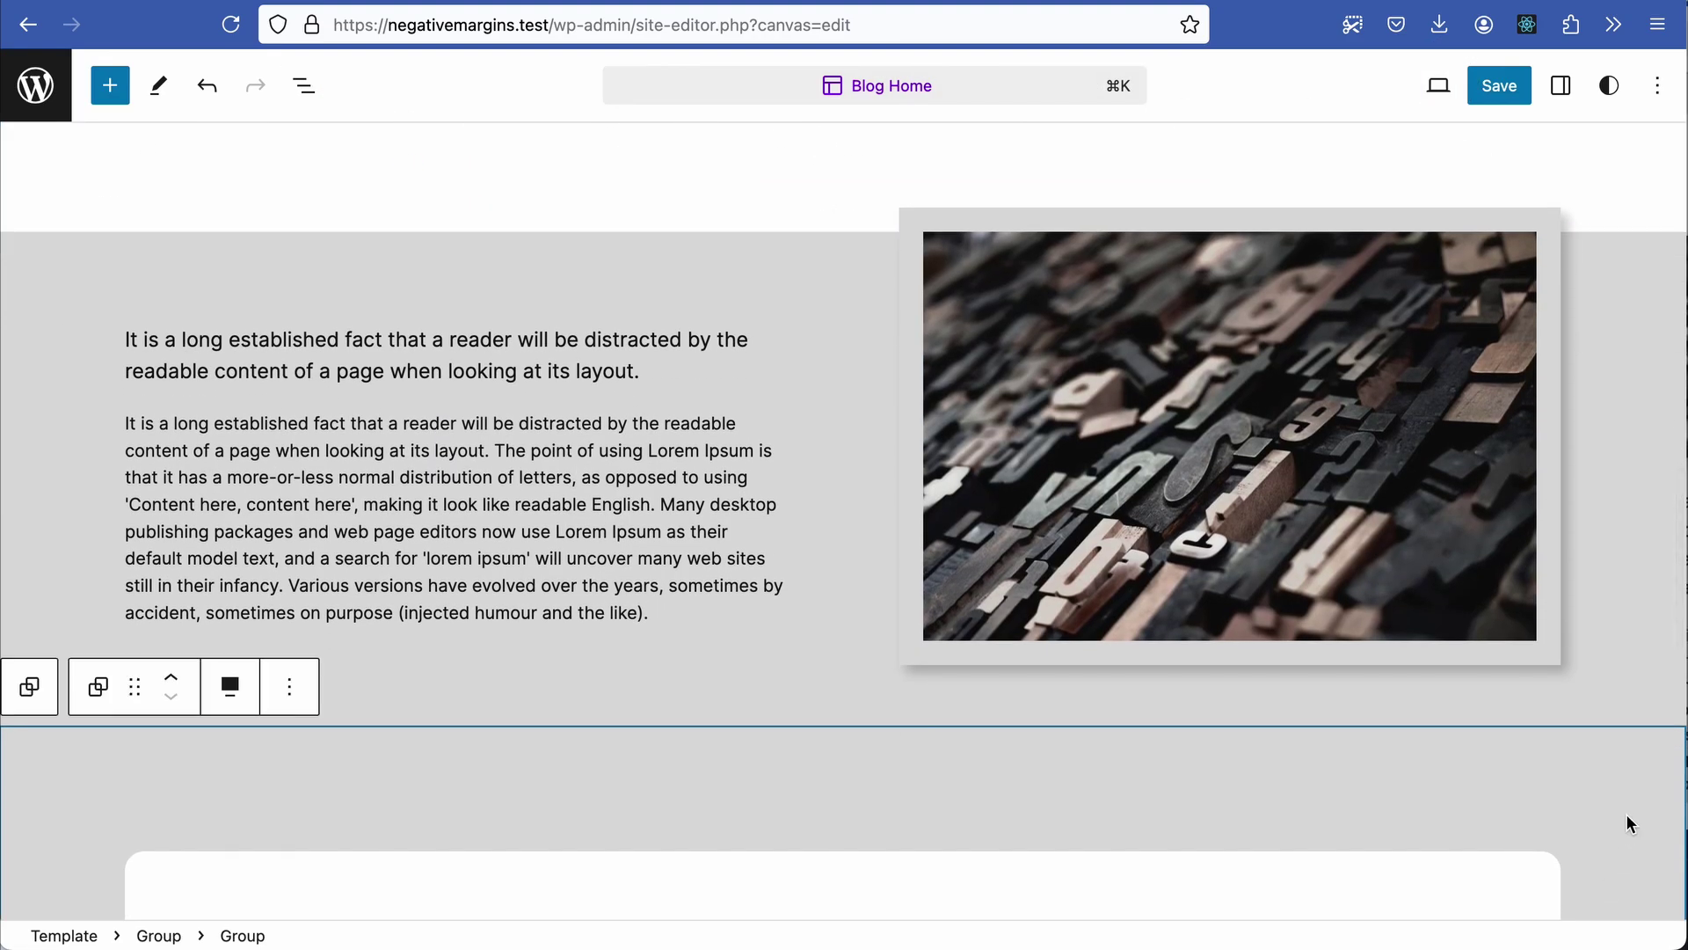
pyautogui.scroll(-1, 1627, 814)
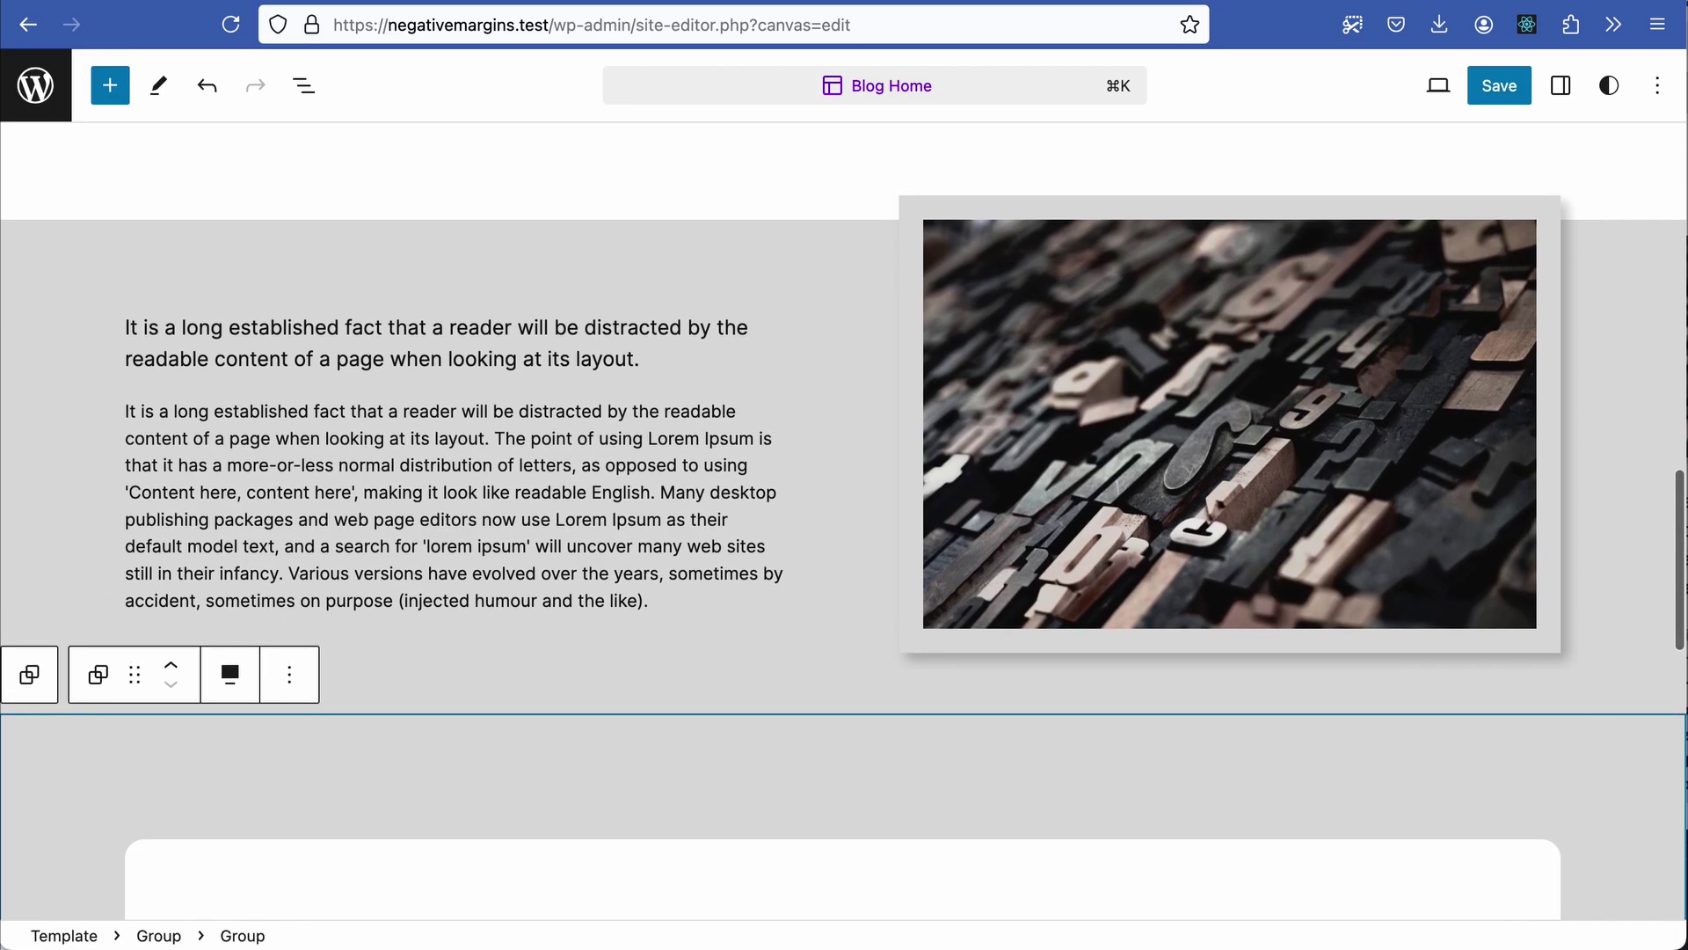
# Step: Add a full-width Group block below the 'code is poetry' section
pyautogui.press('super+z')
pyautogui.scroll(-6, 1619, 716)
pyautogui.click(1670, 613)
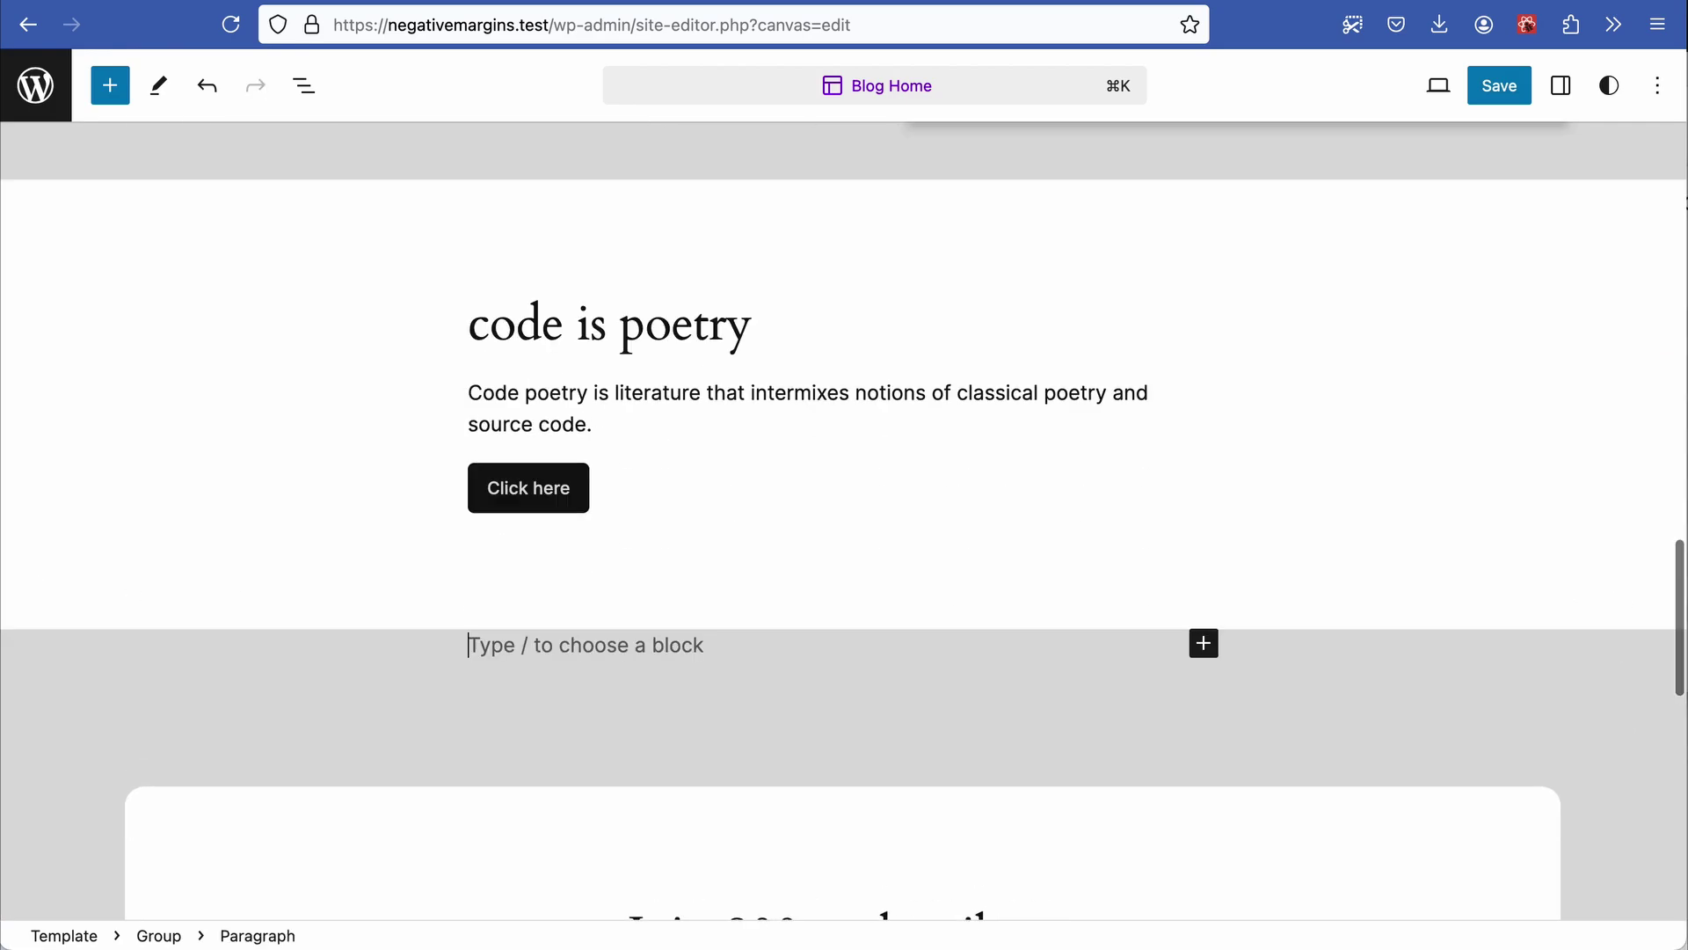
pyautogui.write('/grou')
pyautogui.press('Return')
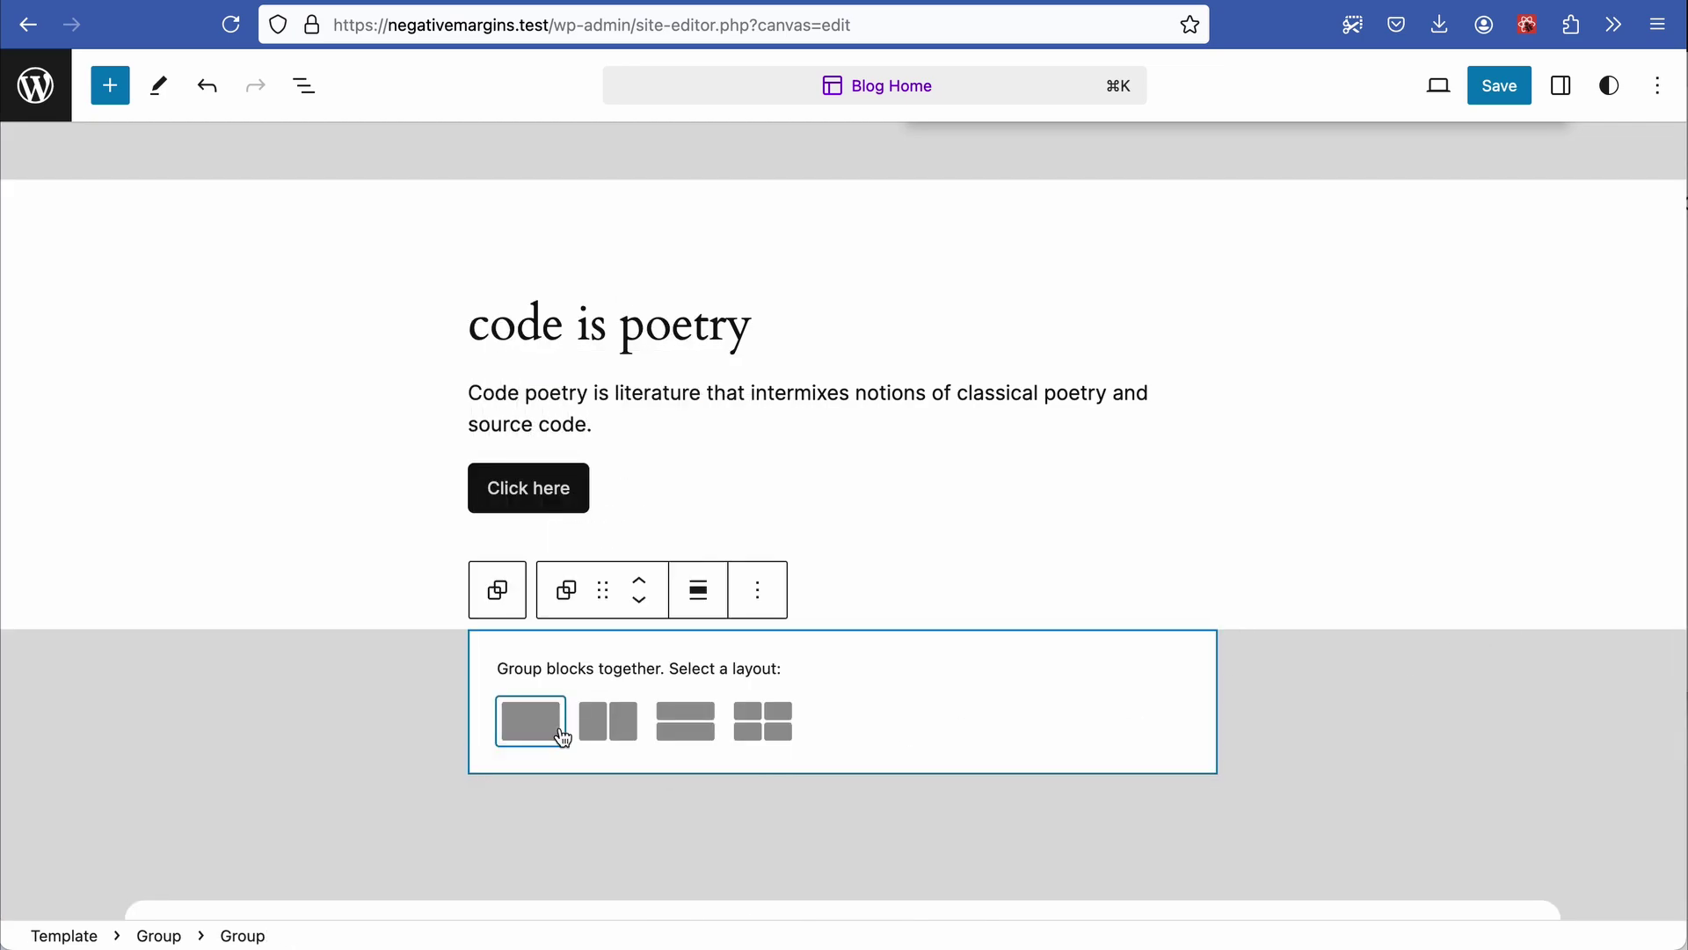
pyautogui.click(694, 602)
pyautogui.click(748, 774)
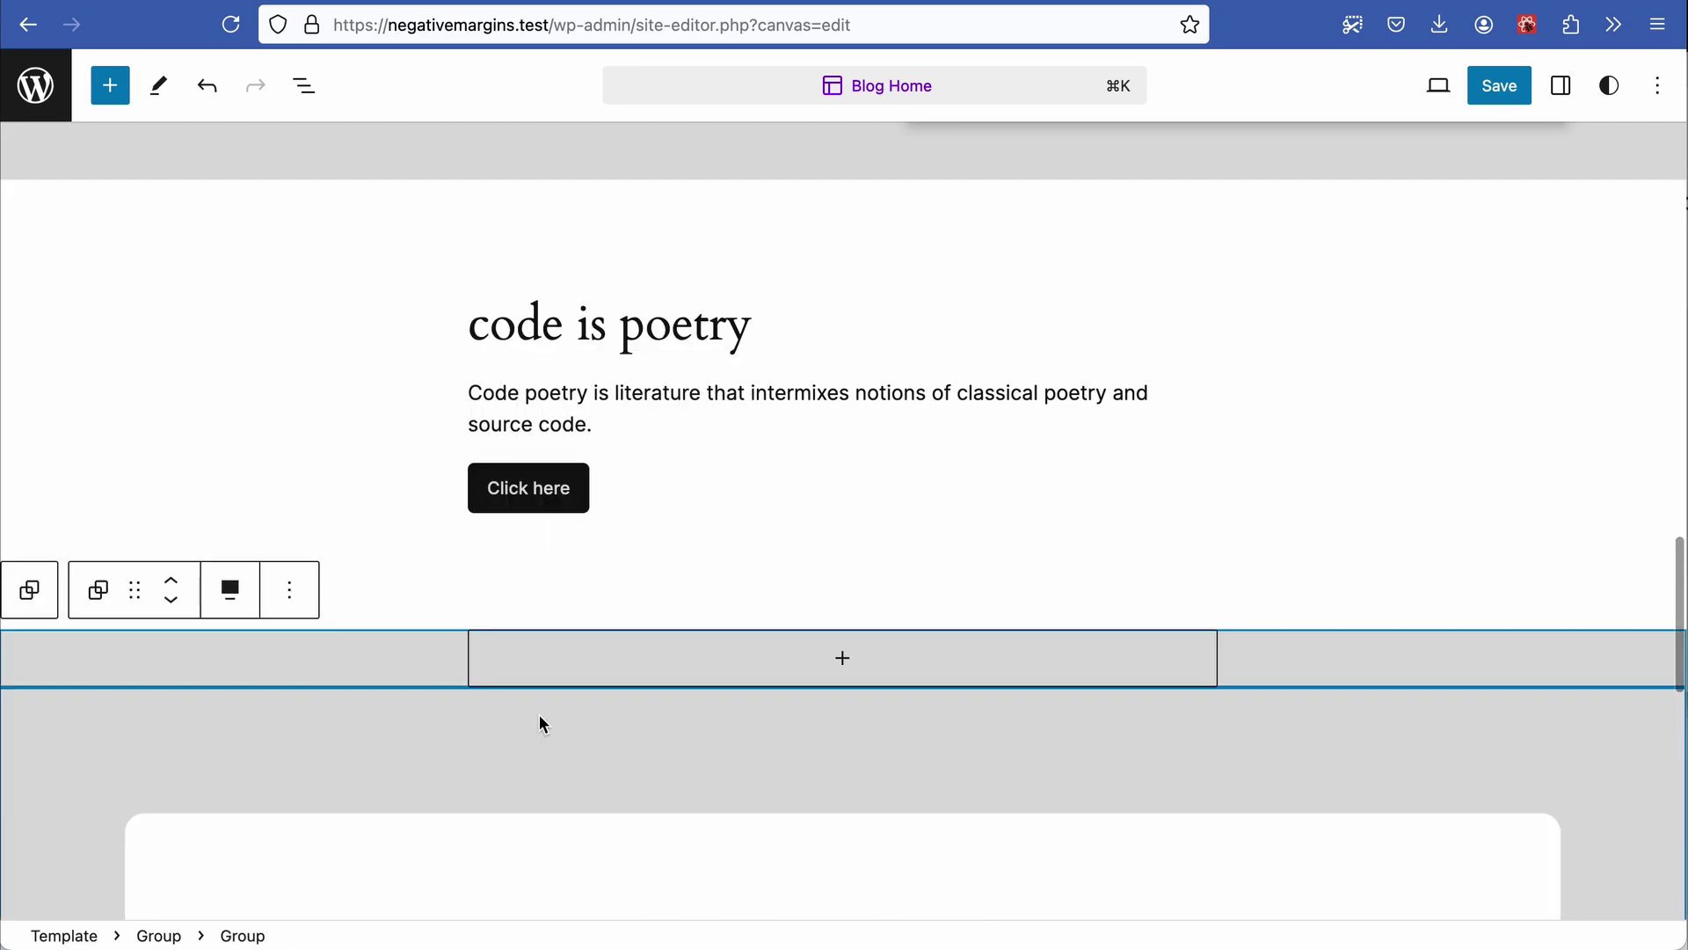
# Step: Insert a full-width Cover block in the group and pick the pink curved svg50.png image
pyautogui.click(840, 659)
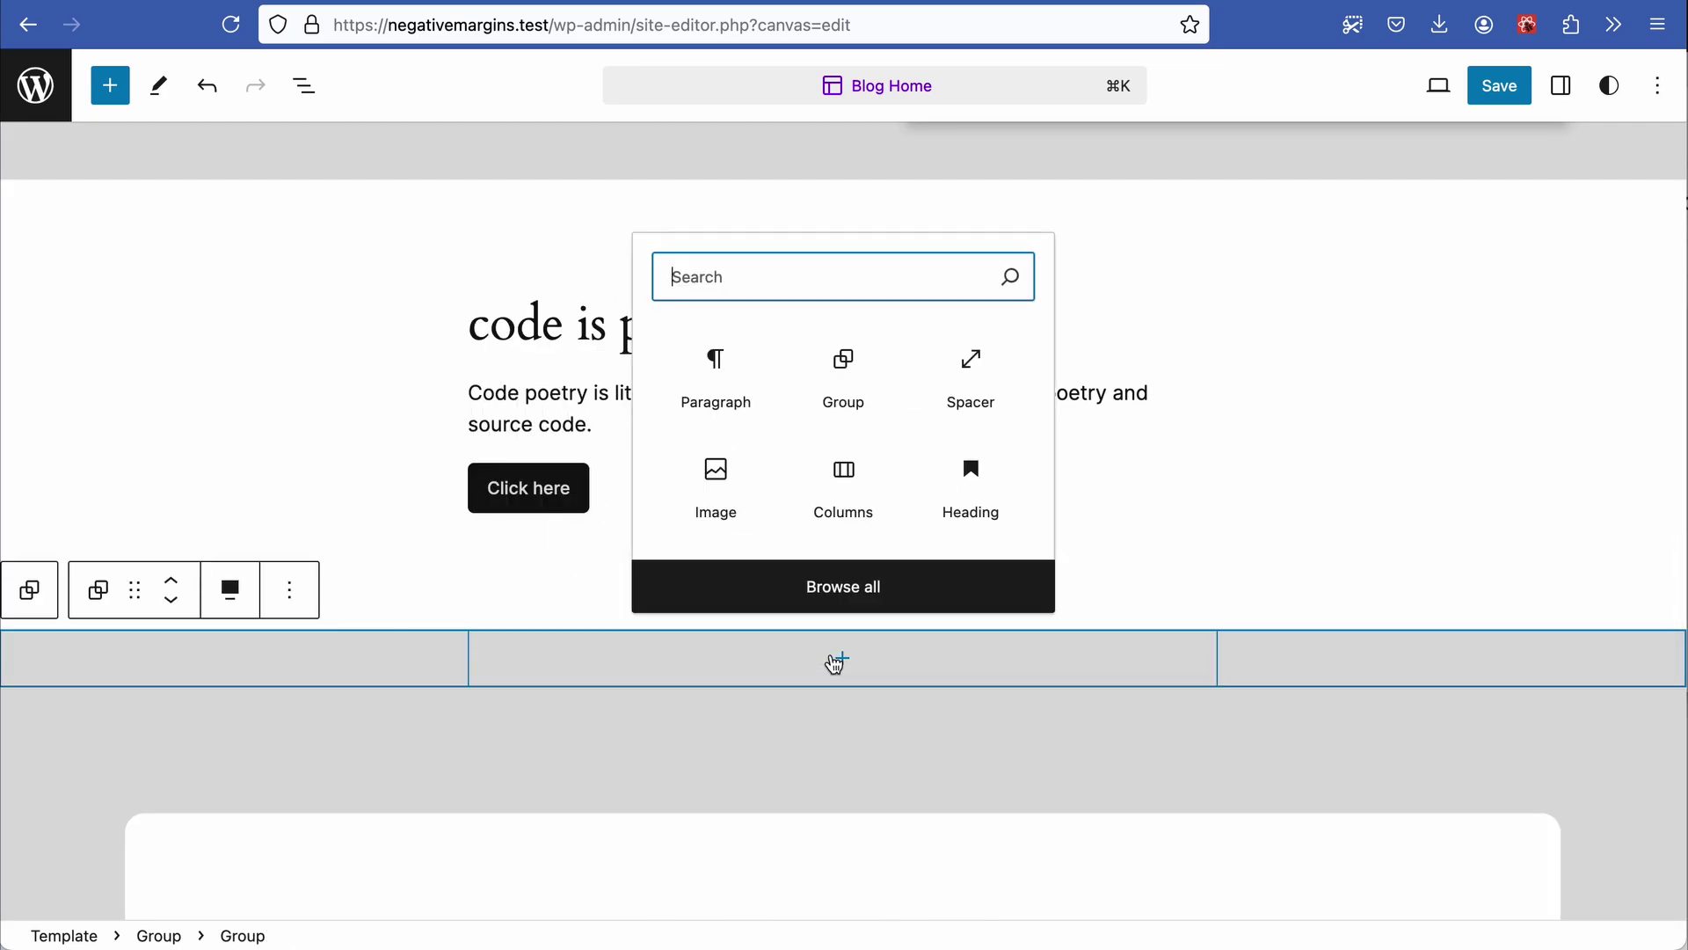
pyautogui.write('/cover')
pyautogui.click(718, 178)
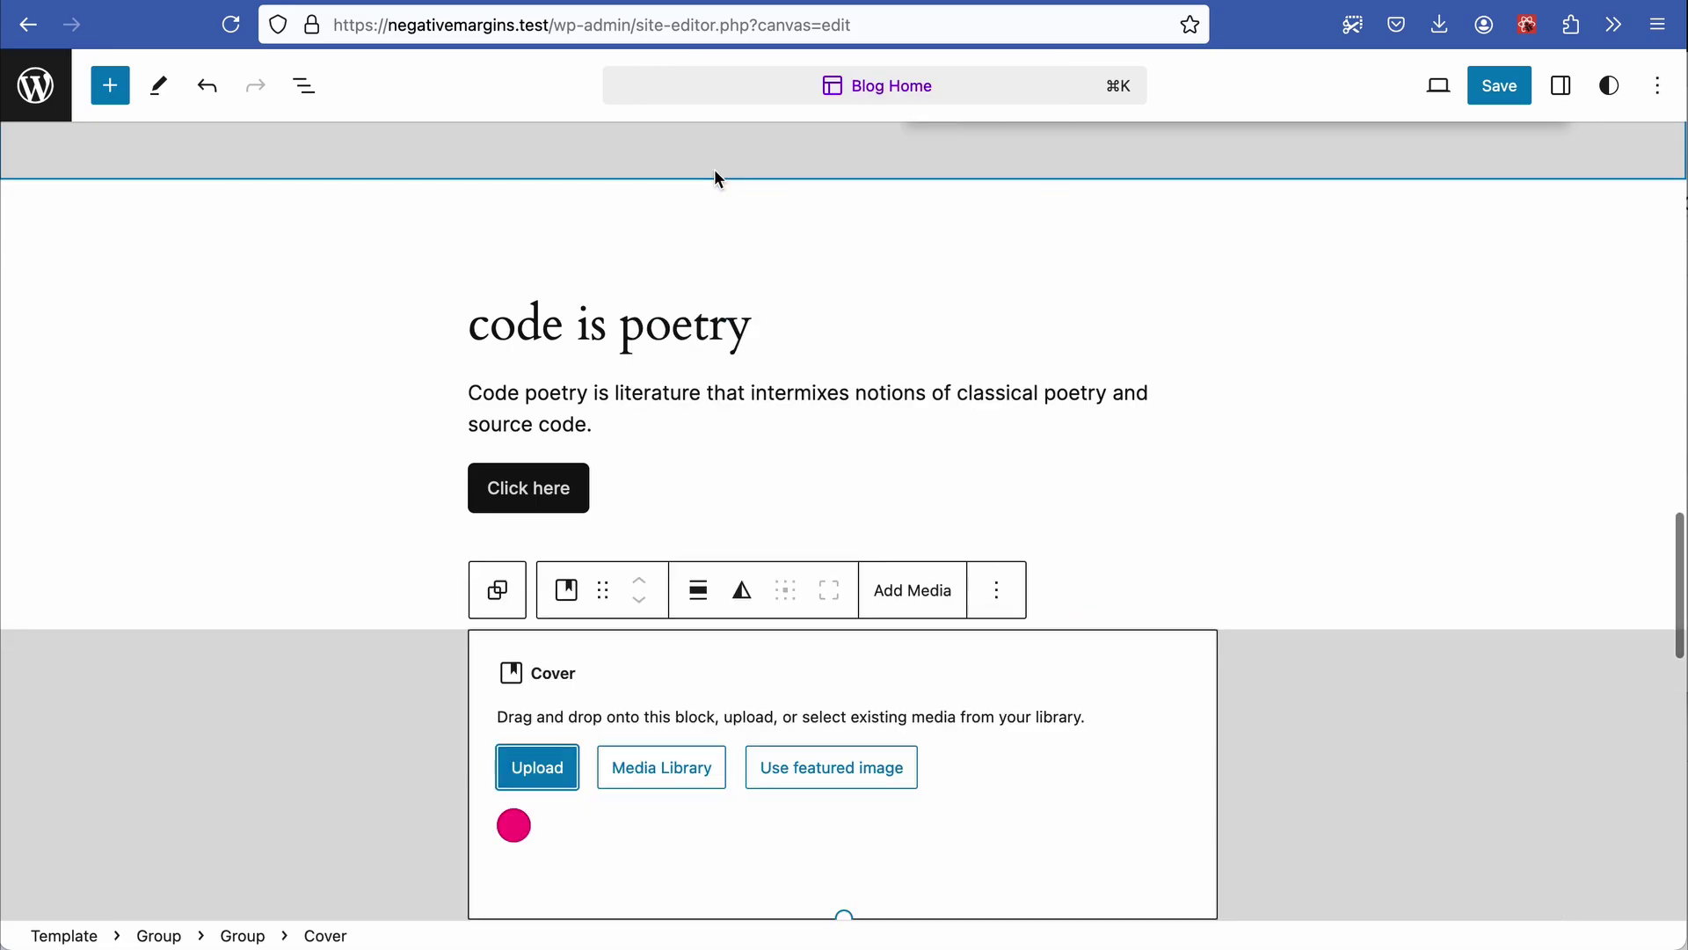
pyautogui.click(699, 590)
pyautogui.click(786, 769)
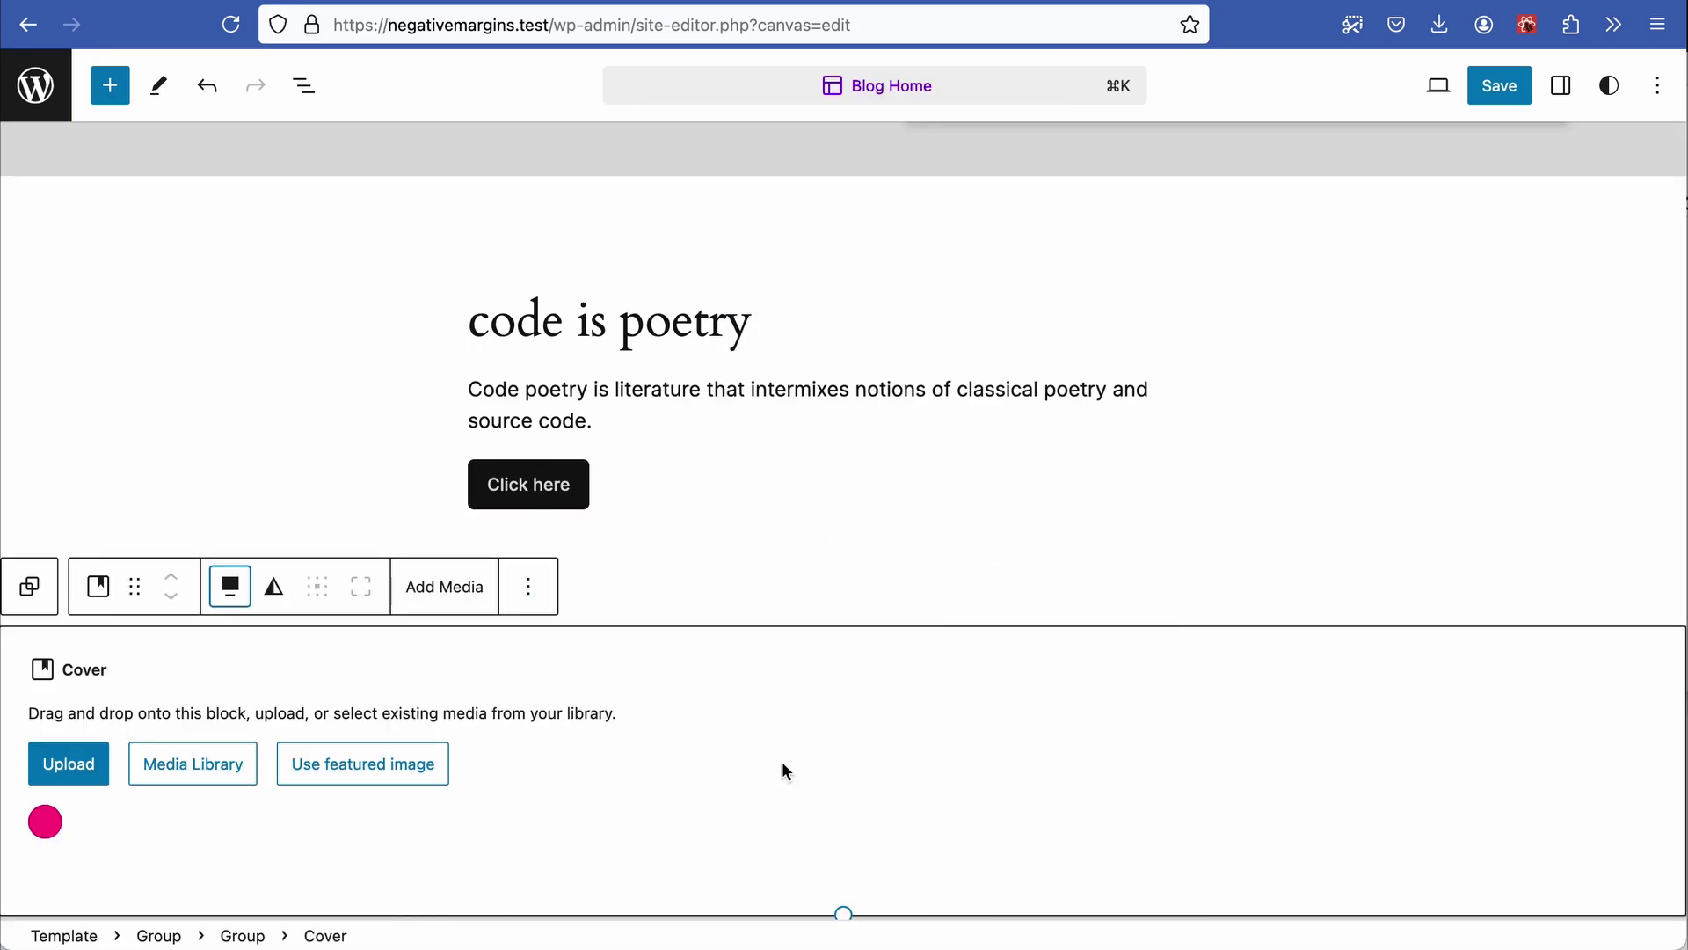
pyautogui.click(164, 765)
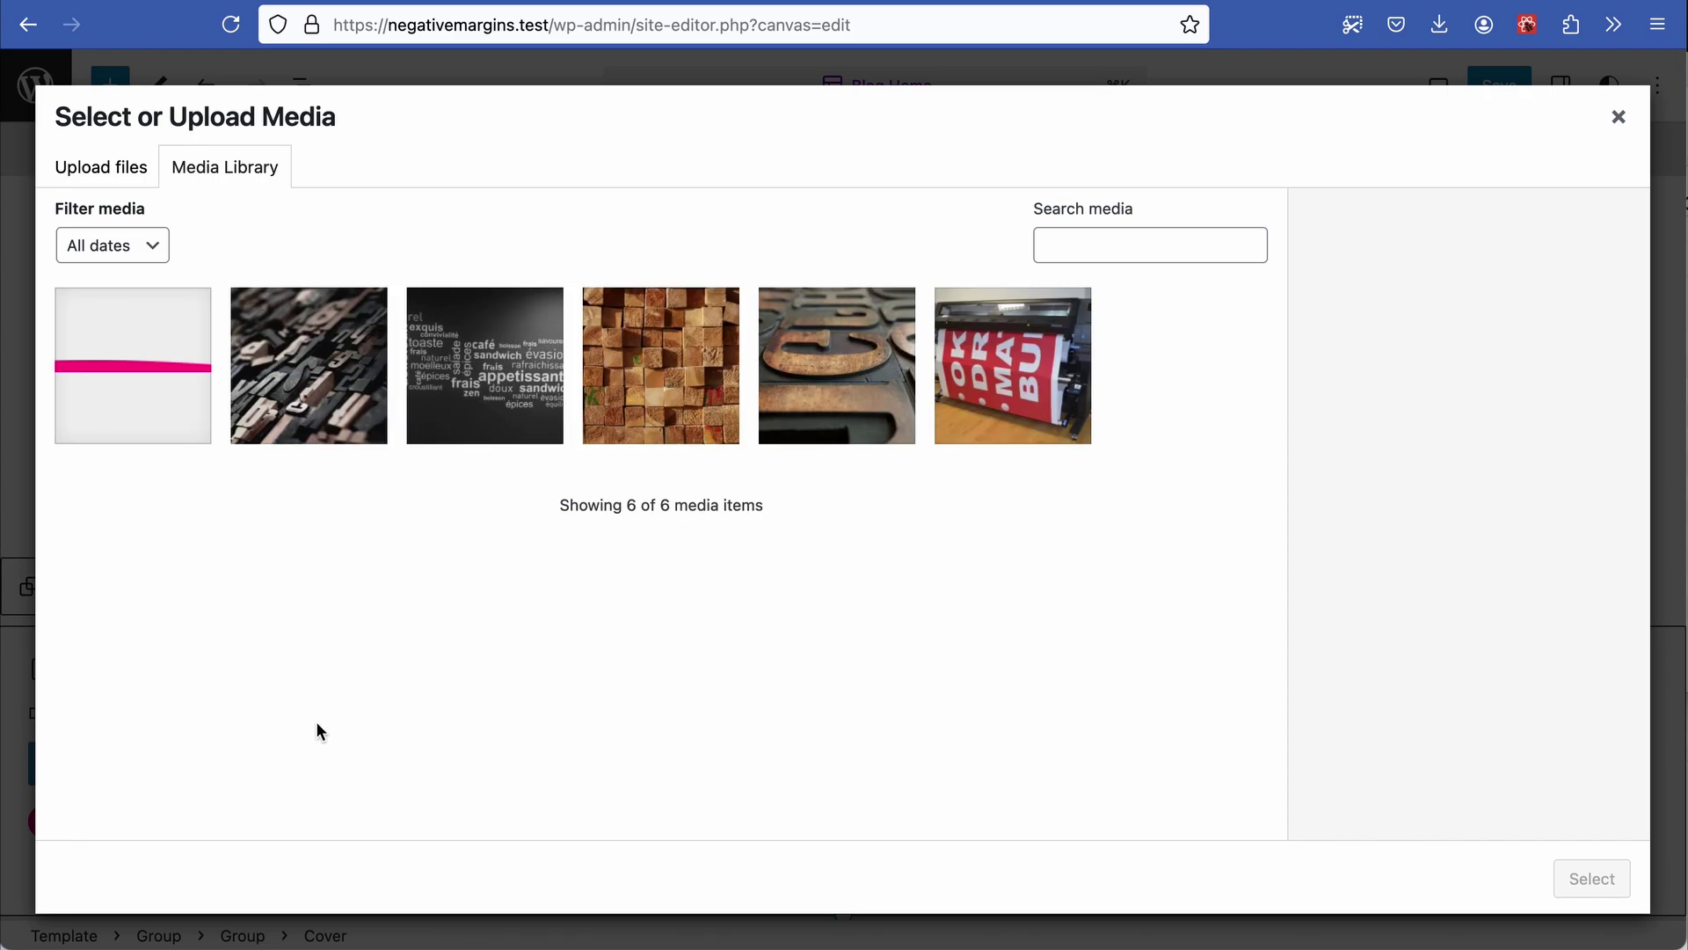
pyautogui.click(161, 378)
# Step: Apply svg50.png as the cover background and replace its title with a short Spacer
pyautogui.click(1601, 895)
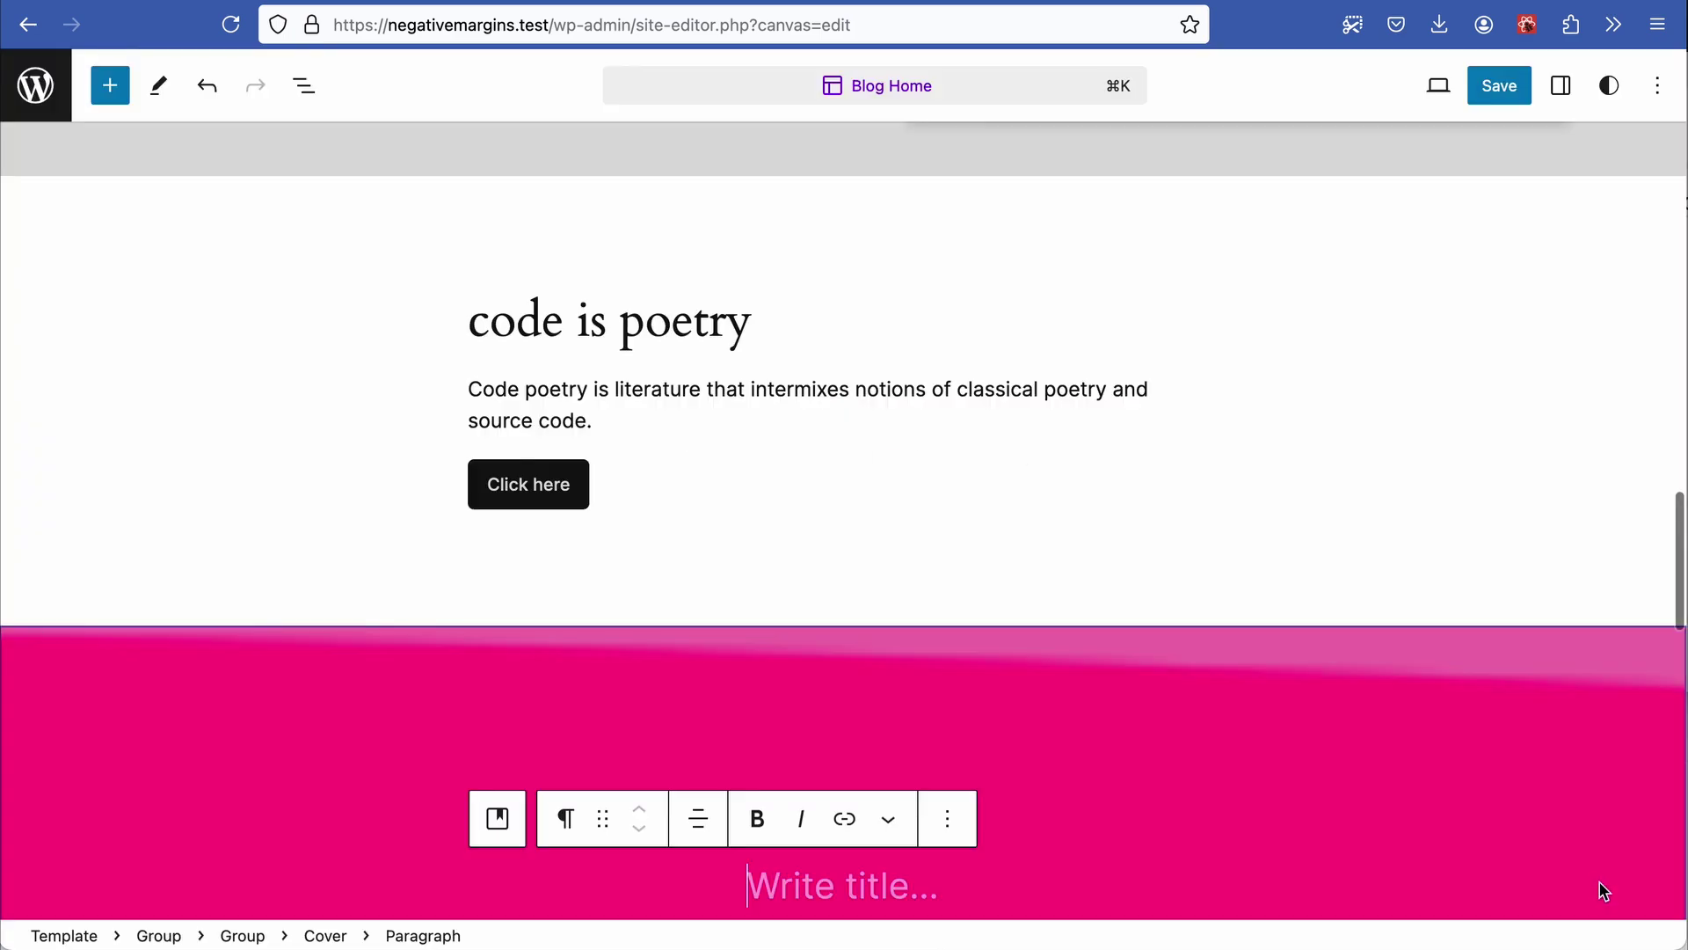
pyautogui.scroll(-2, 1521, 771)
pyautogui.write('/s')
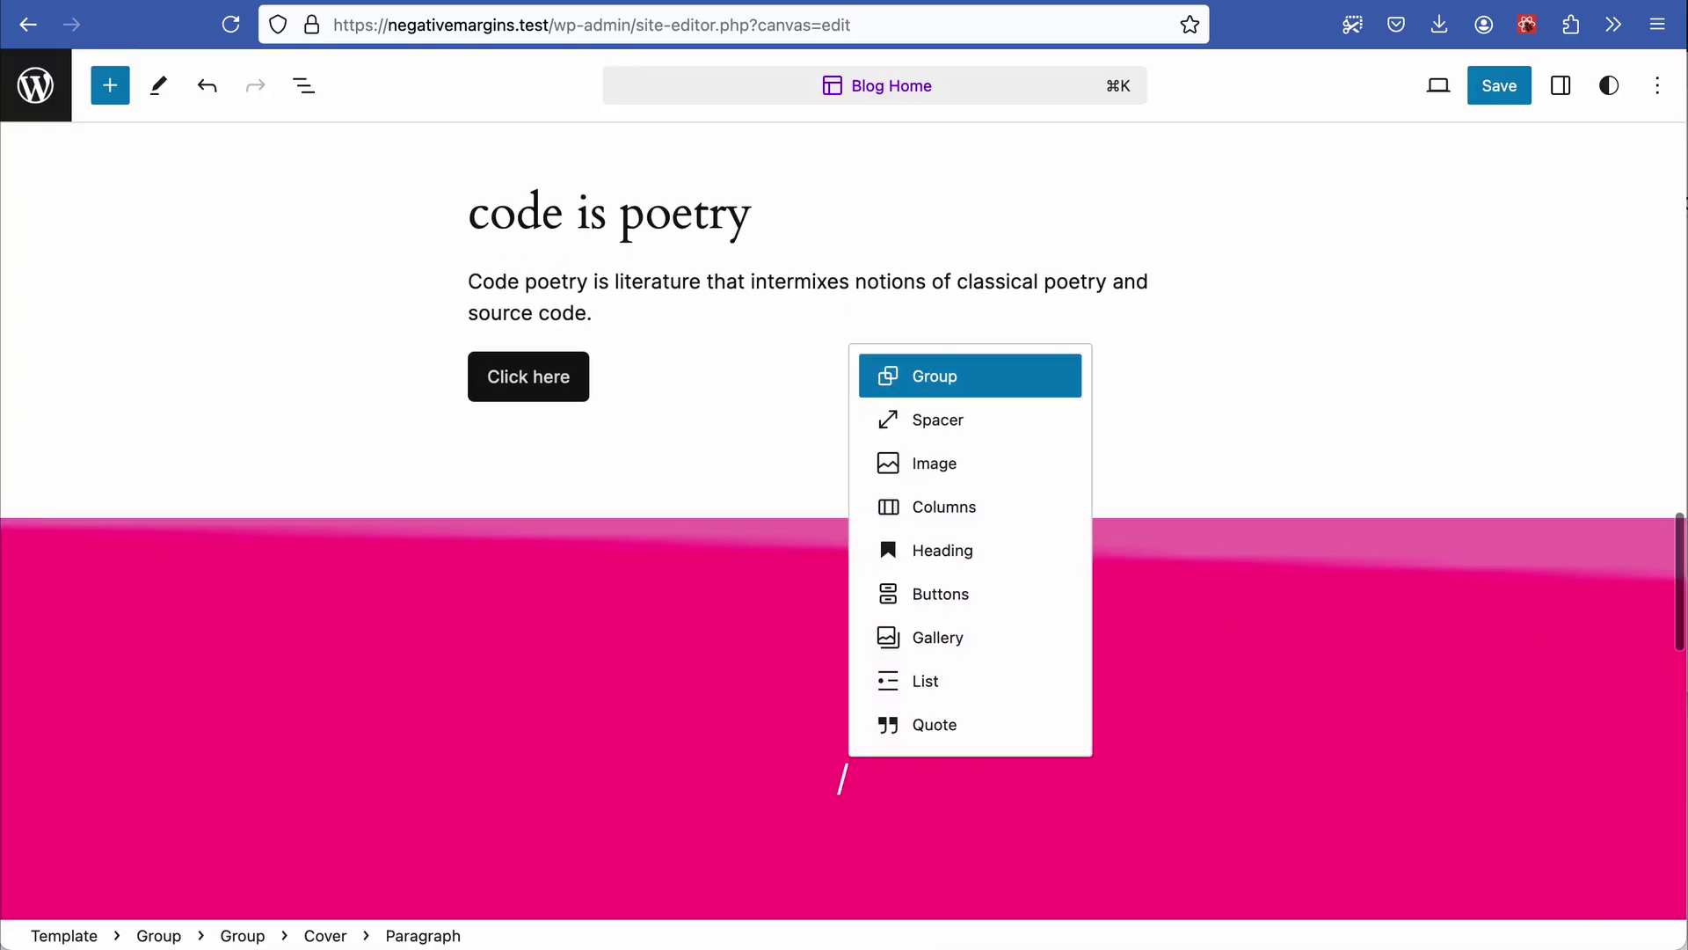
pyautogui.press('Return')
pyautogui.moveTo(844, 838); pyautogui.dragTo(844, 776)
# Step: Set the cover's overlay opacity to 0, keep the original aspect ratio, and remove its margin
pyautogui.click(1343, 582)
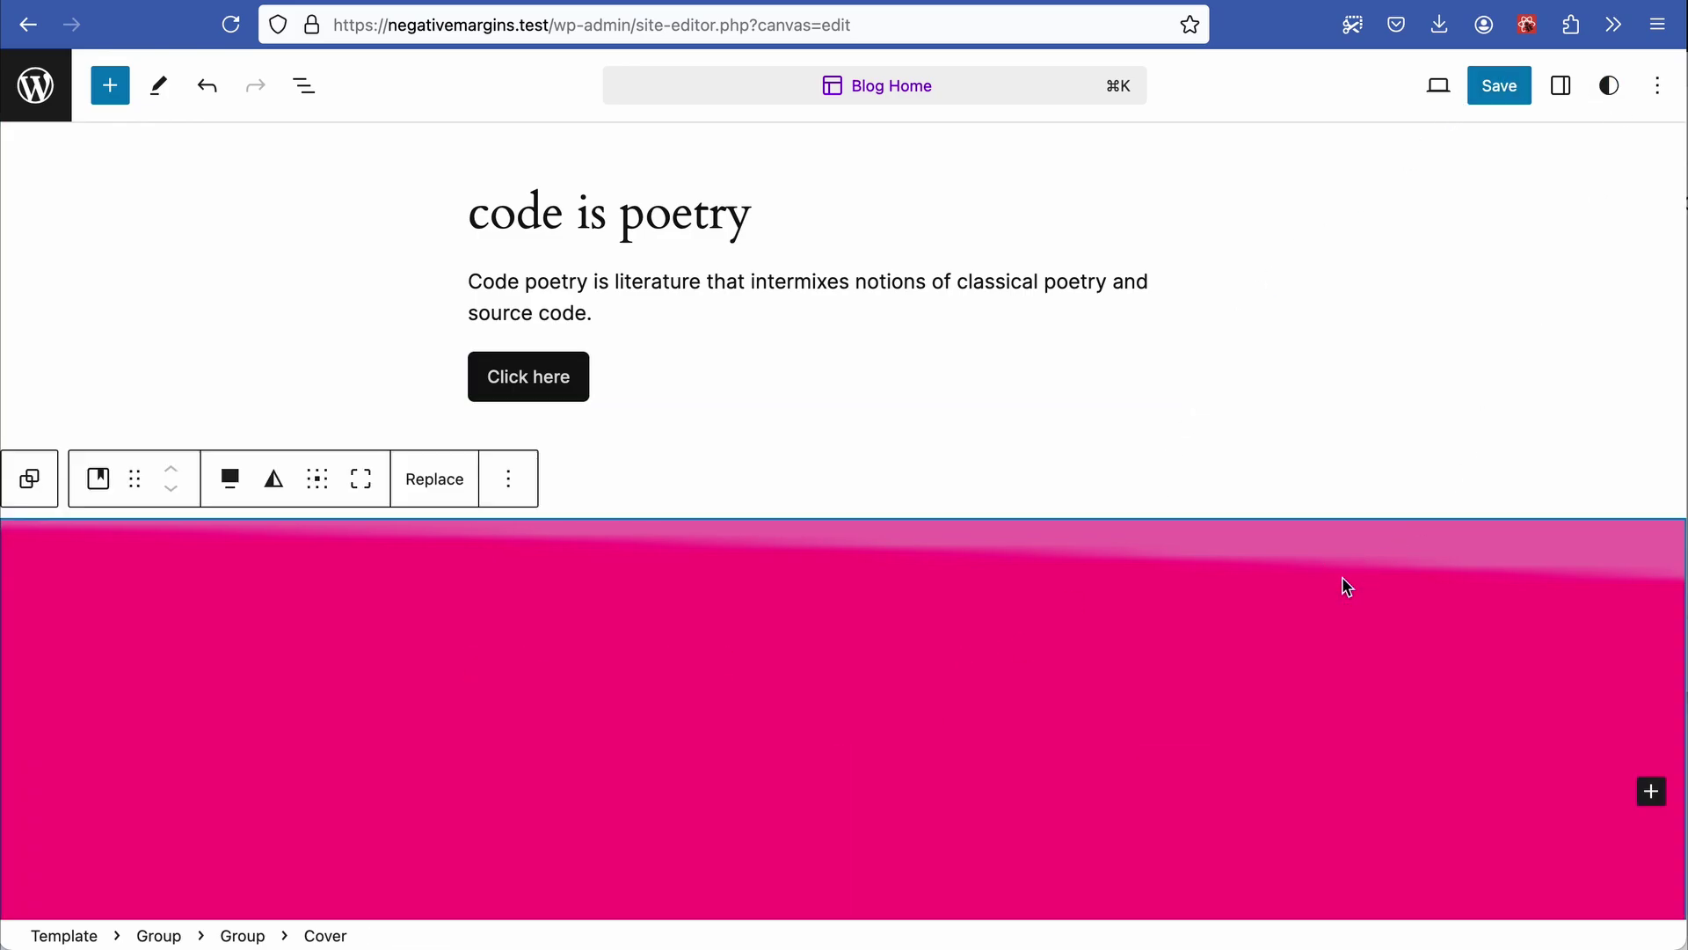
pyautogui.click(1562, 88)
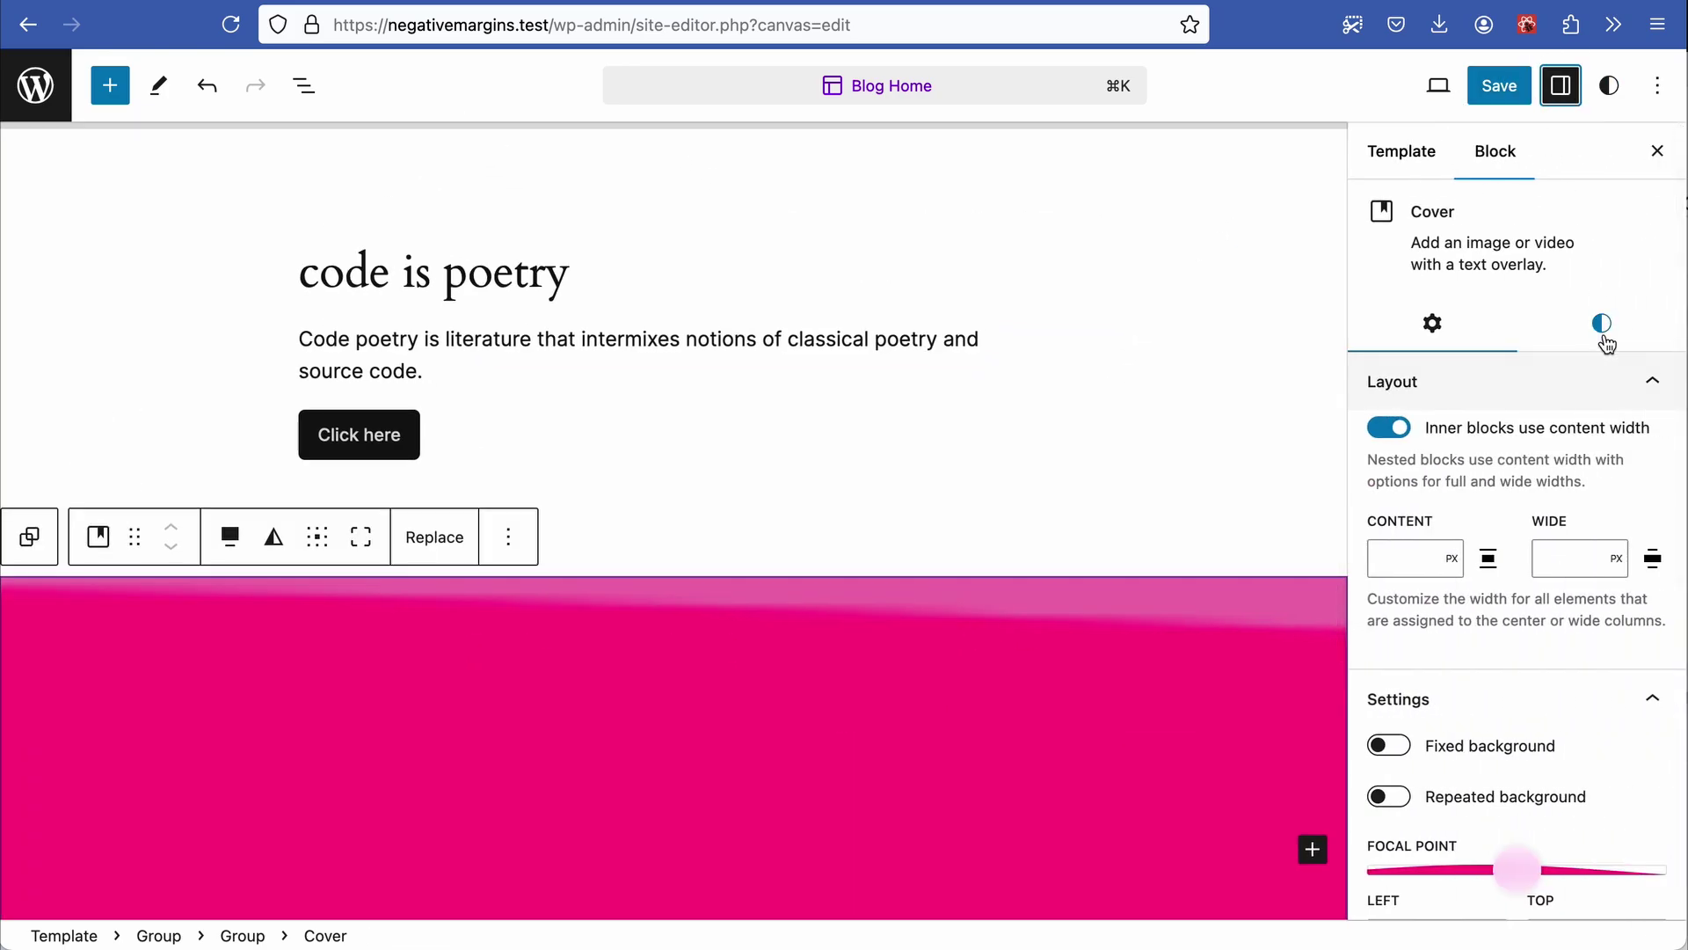
pyautogui.click(1603, 325)
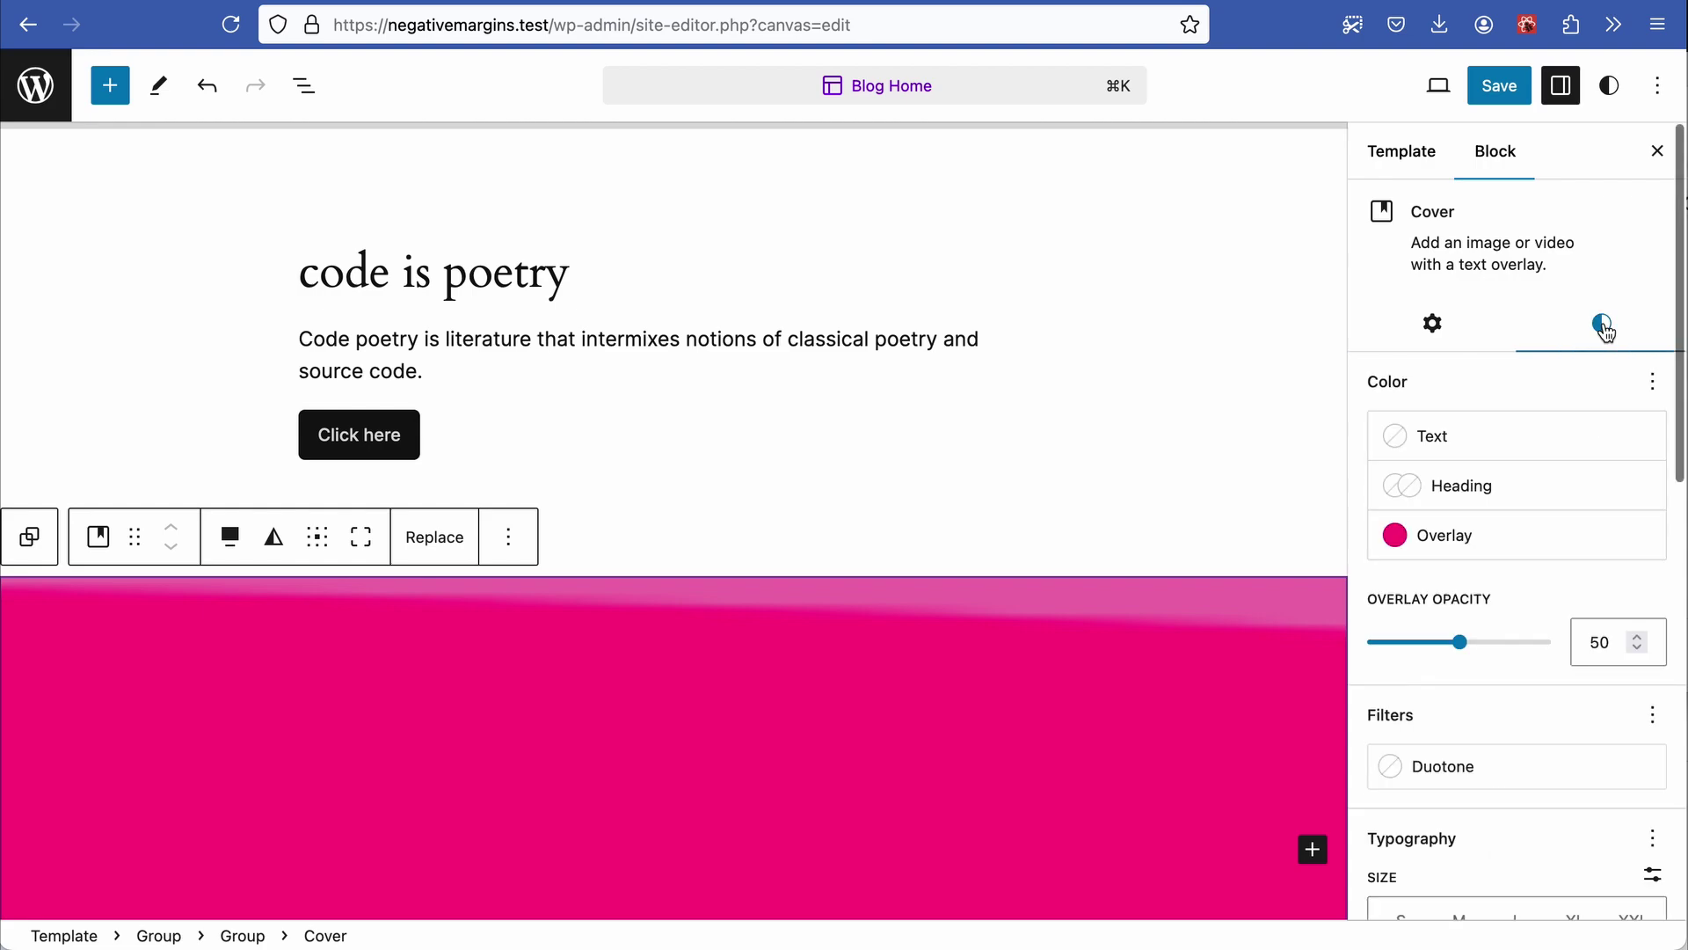
pyautogui.moveTo(1462, 643); pyautogui.dragTo(1358, 642)
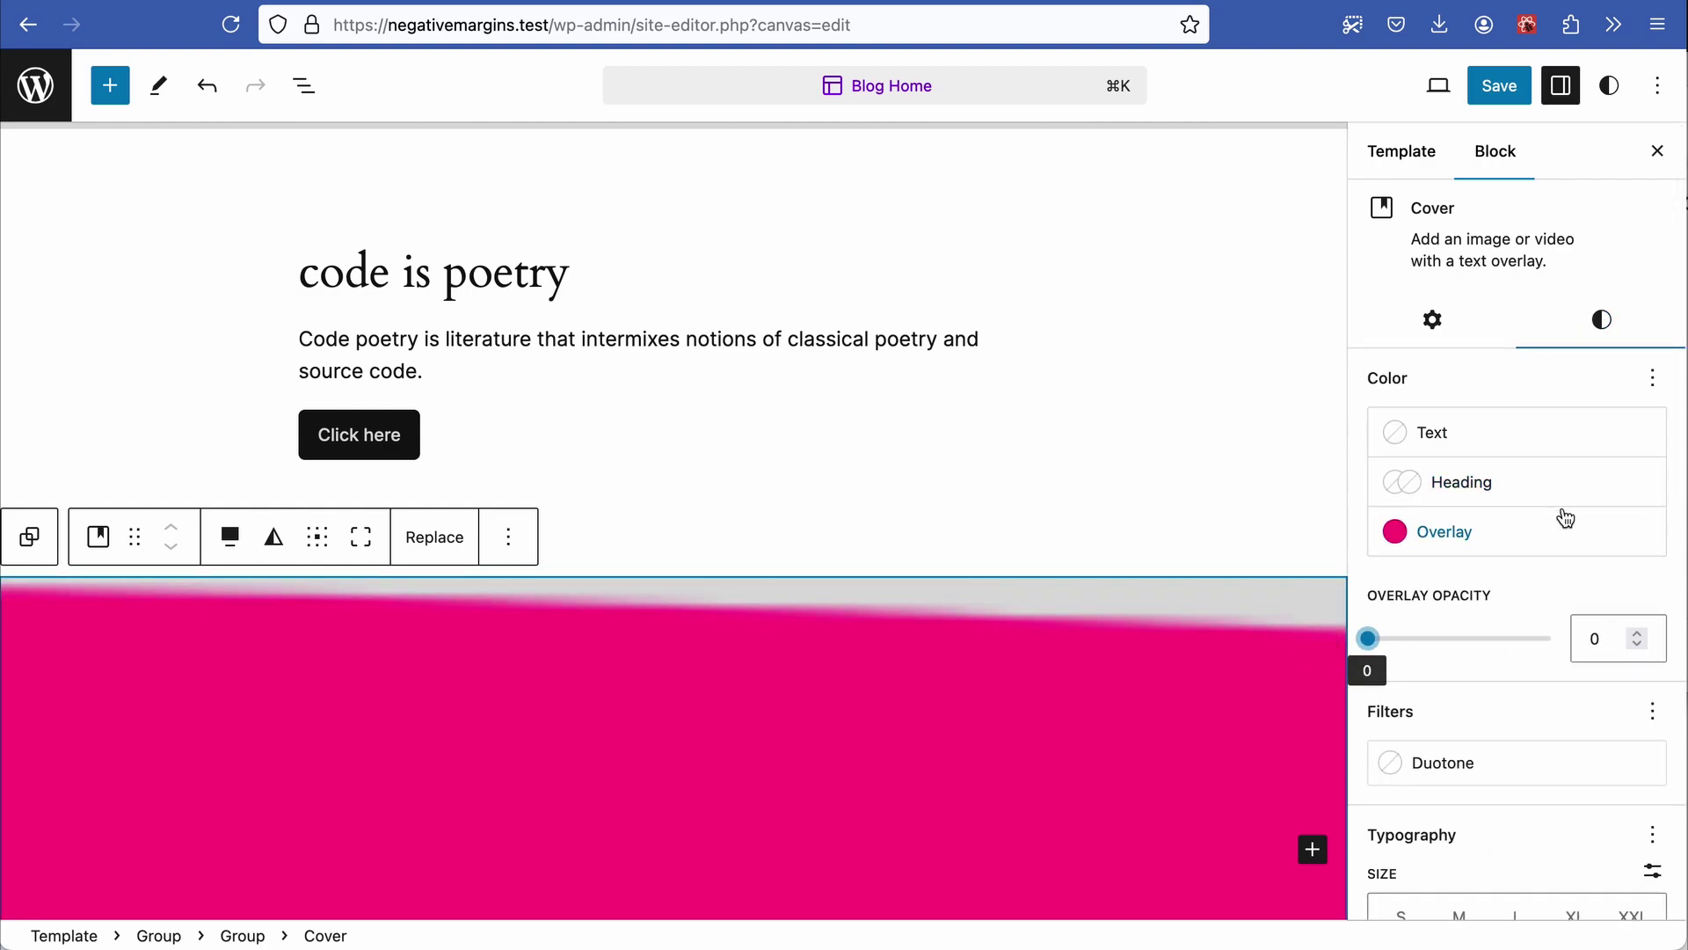
pyautogui.scroll(-5, 1562, 517)
pyautogui.scroll(-6, 1566, 517)
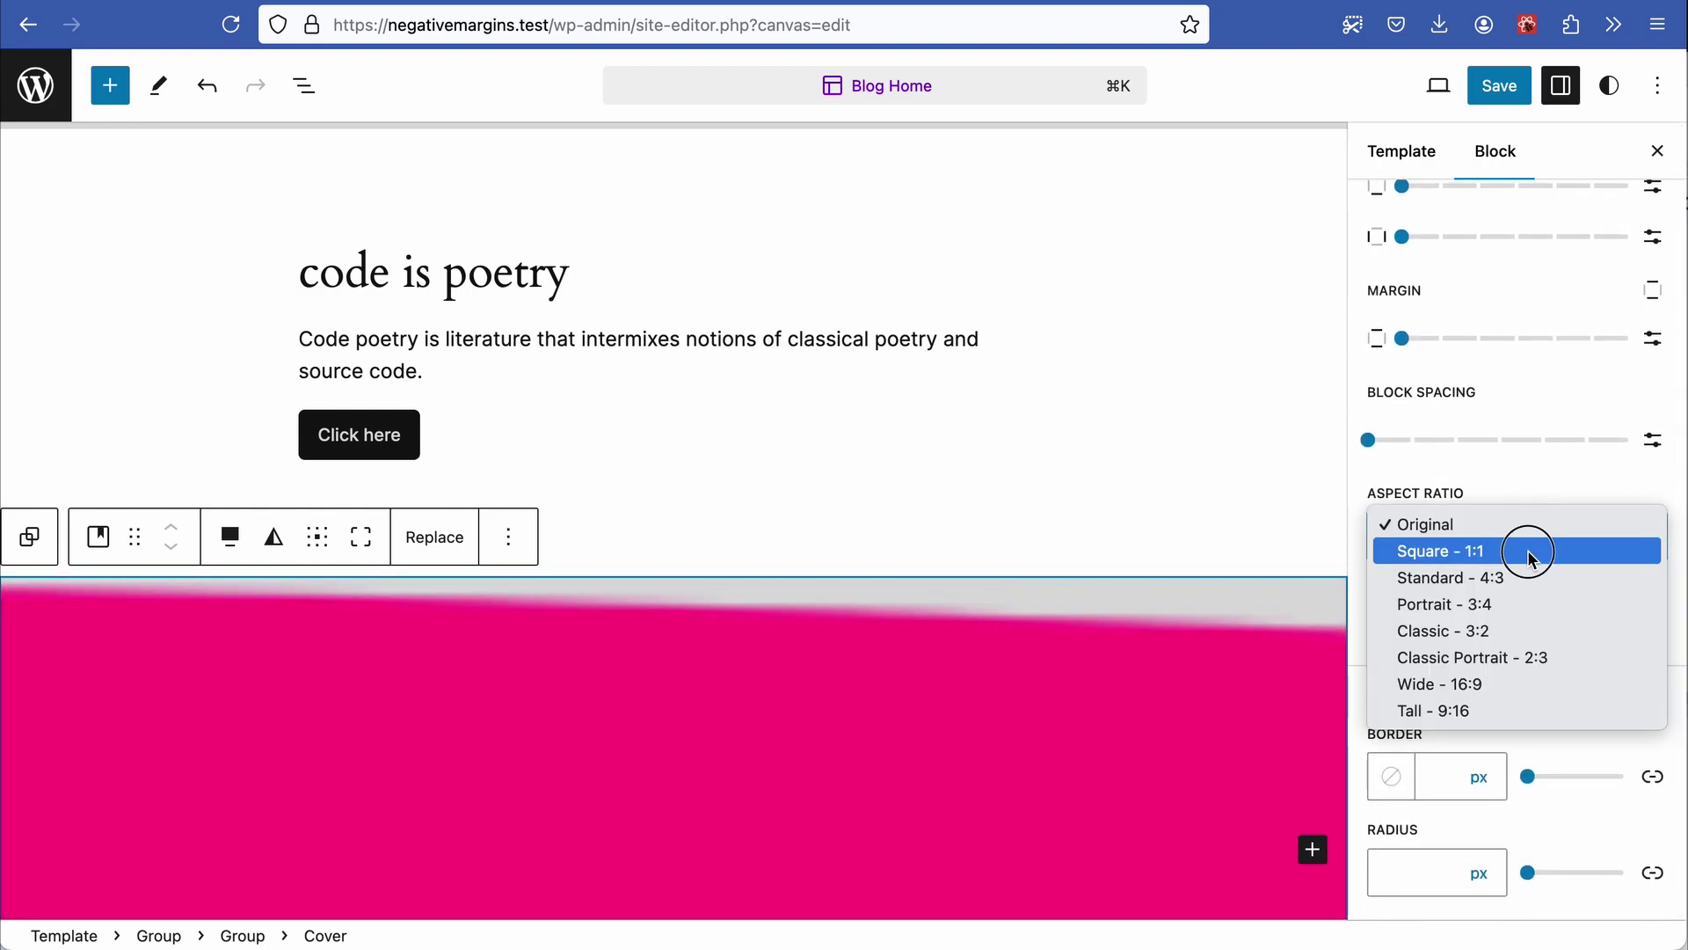
pyautogui.click(1538, 509)
pyautogui.scroll(1, 1515, 375)
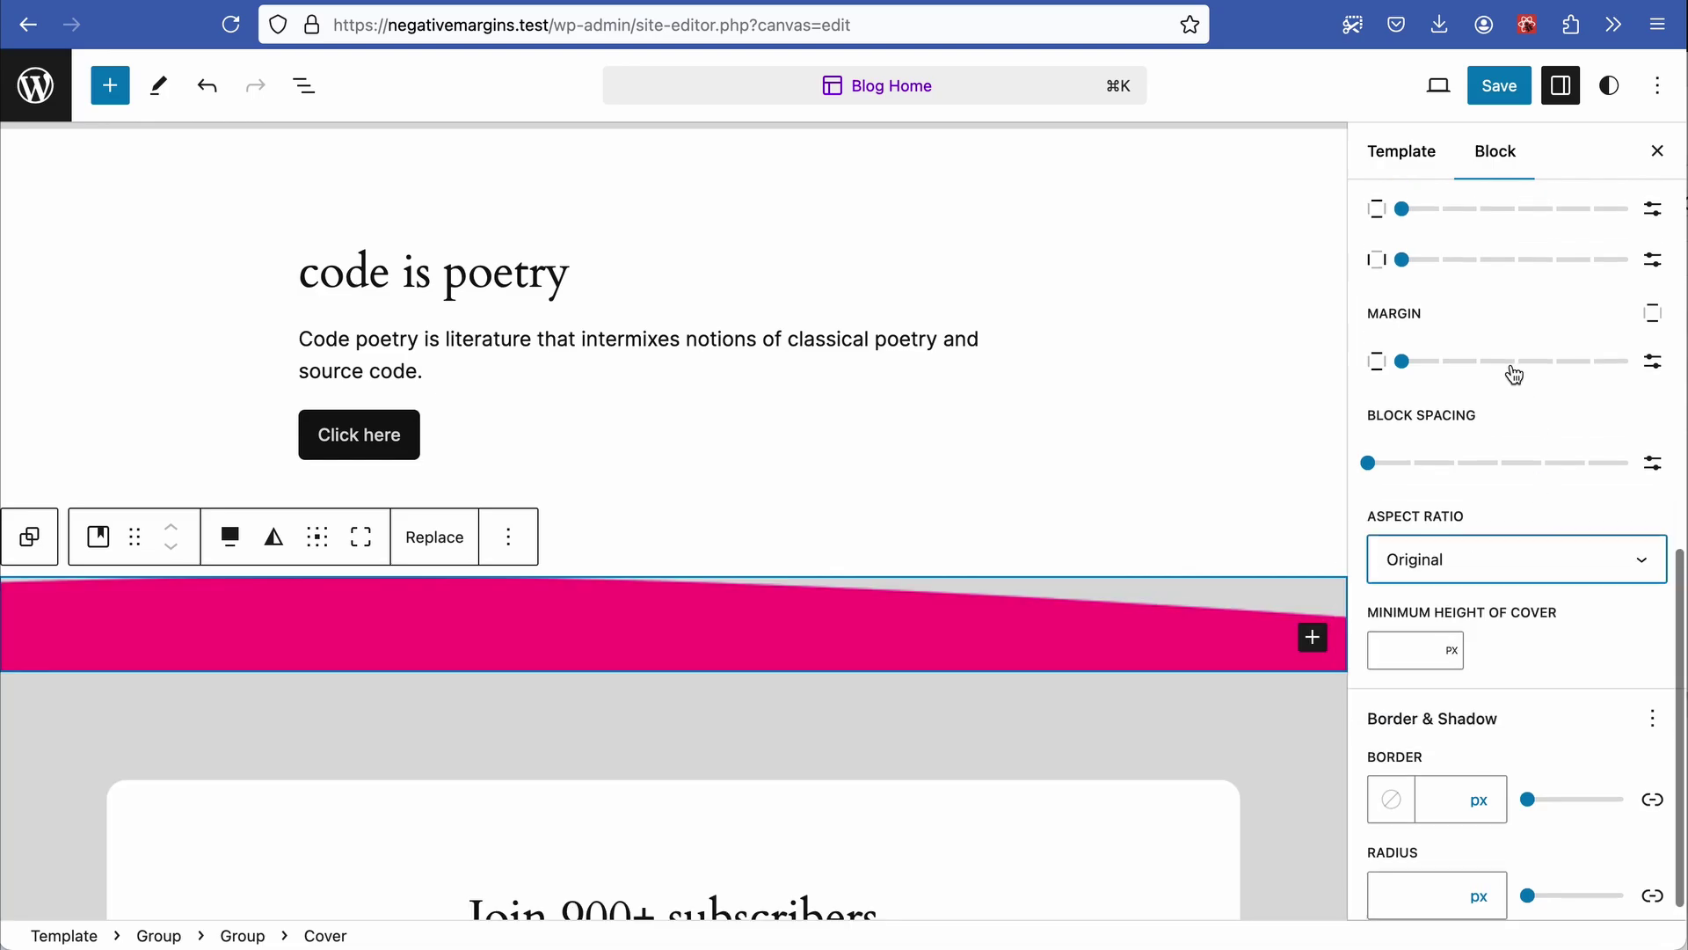
pyautogui.click(1403, 368)
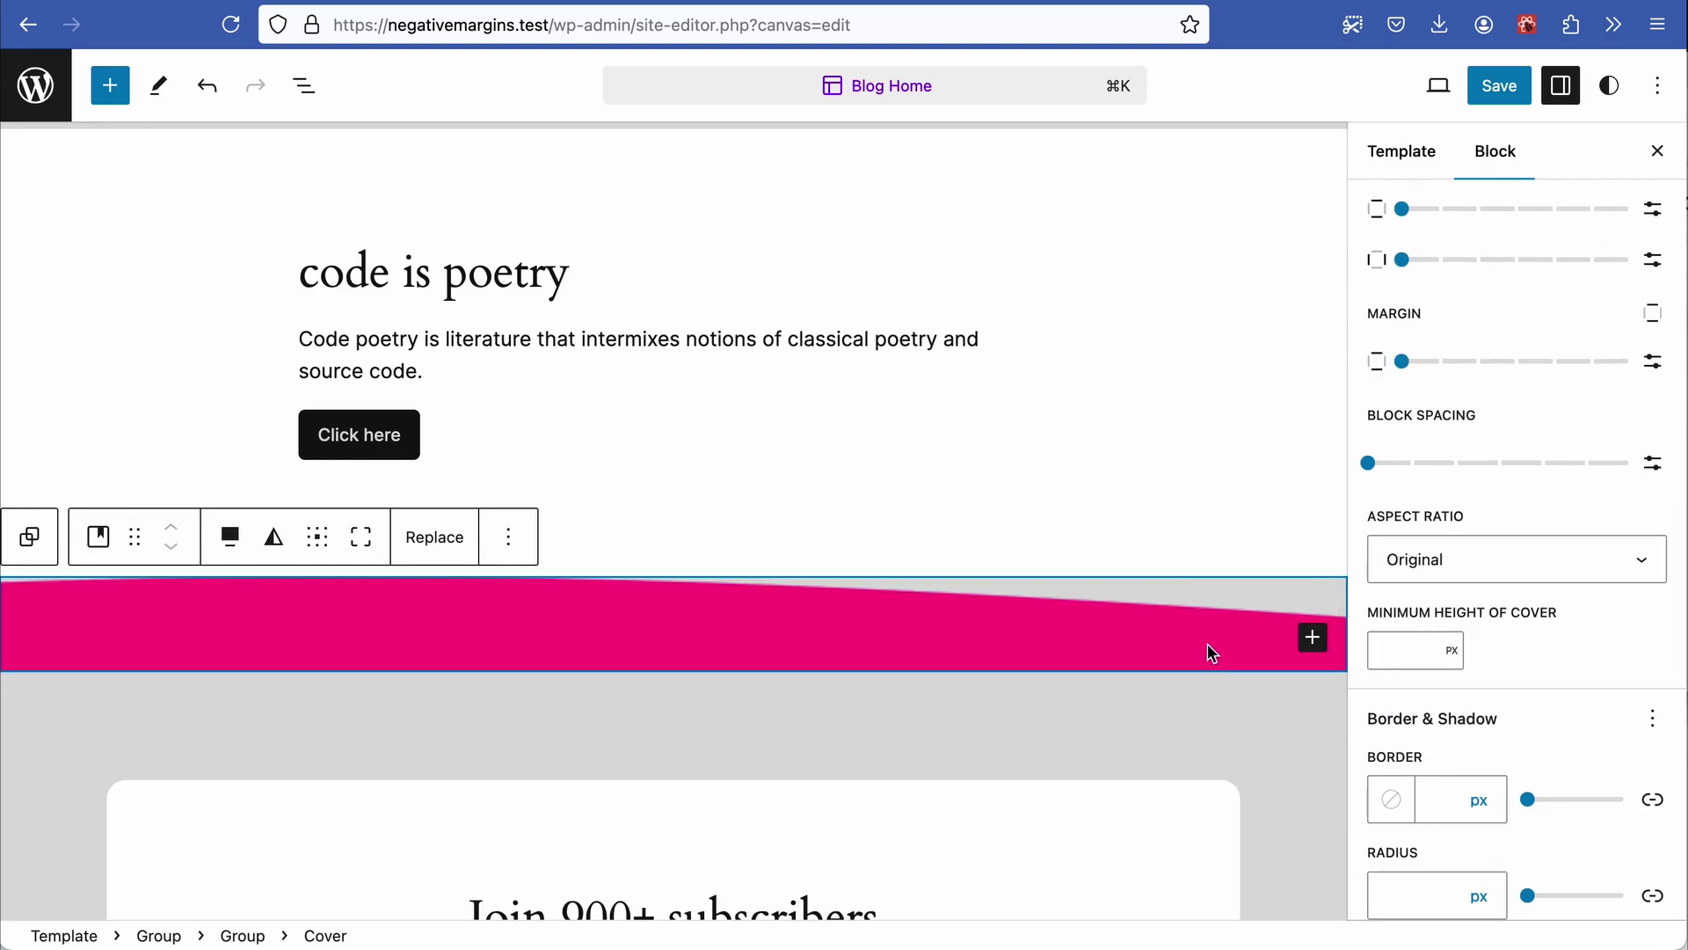
# Step: Add a plain Group block beneath the pink cover
pyautogui.click(1313, 637)
pyautogui.write('/group')
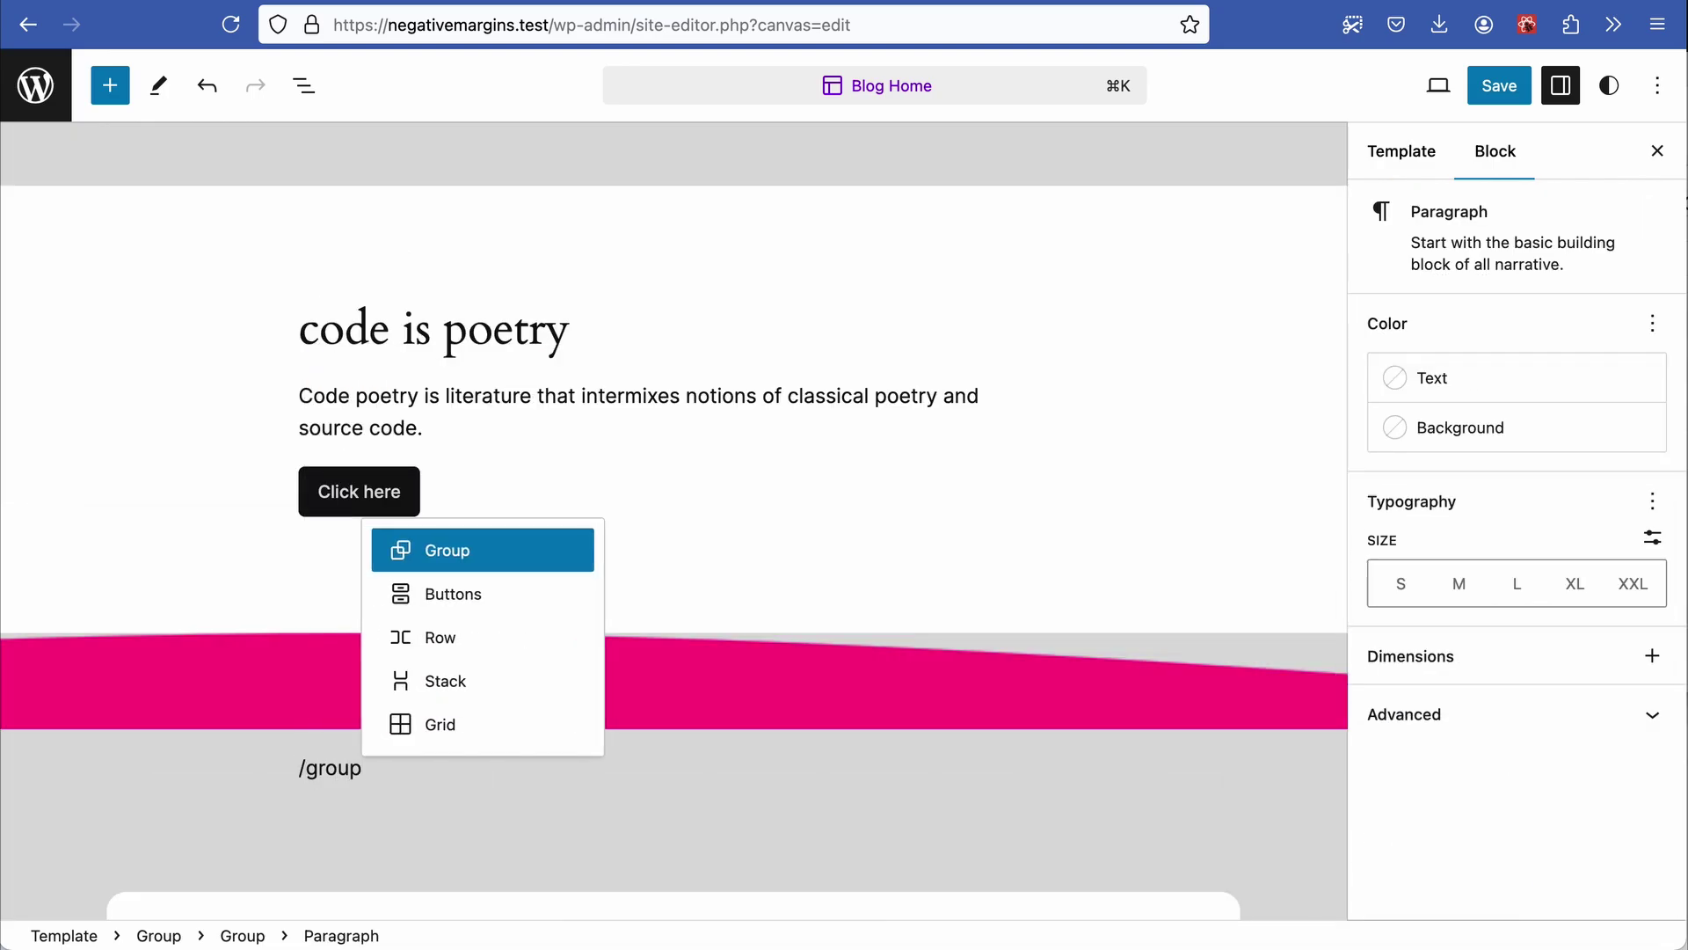
pyautogui.press('Return')
pyautogui.scroll(-2, 588, 649)
pyautogui.click(333, 646)
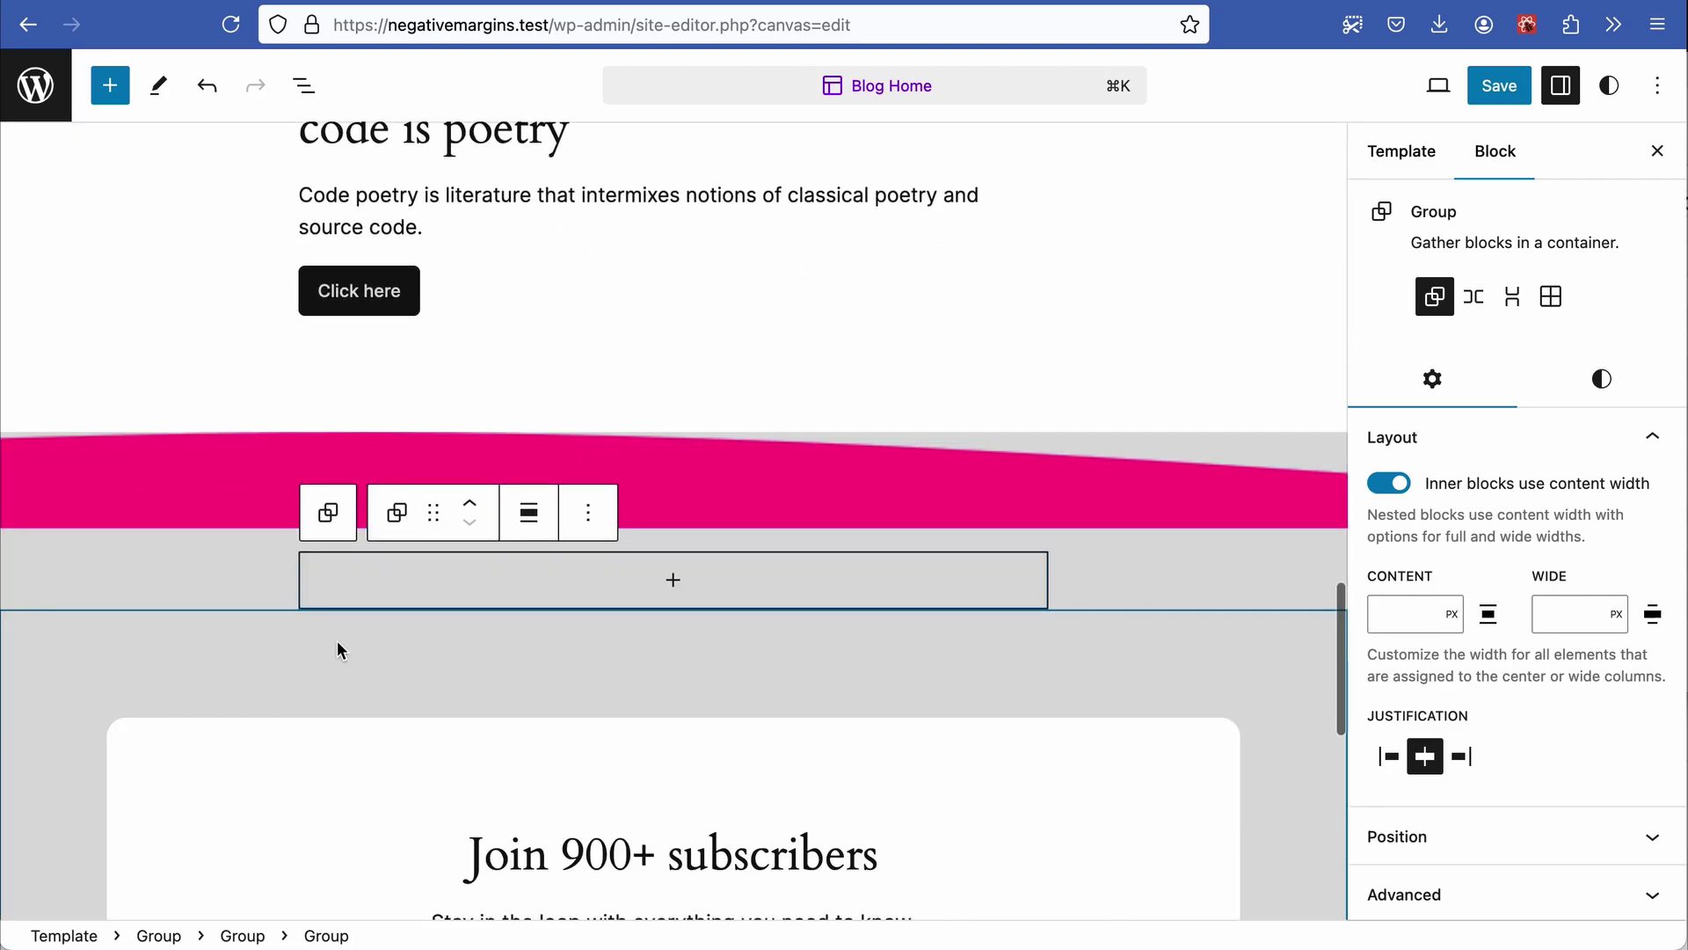
# Step: Make the empty group wide width and paste the pink lorem-ipsum group into it
pyautogui.click(528, 513)
pyautogui.click(564, 639)
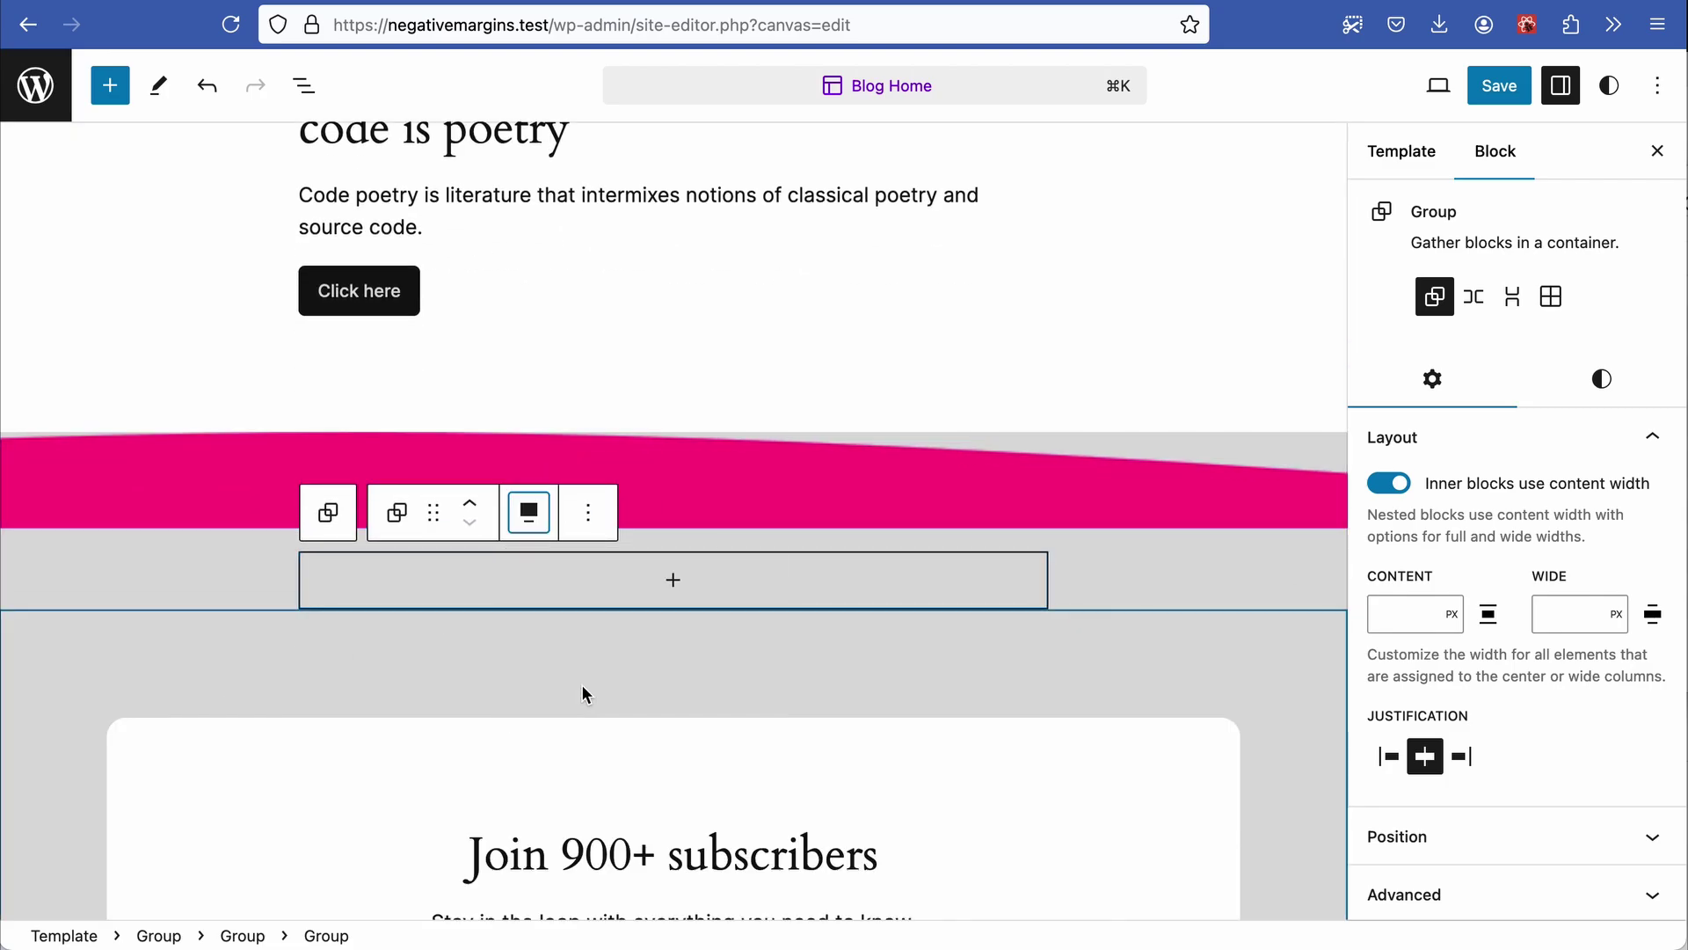
pyautogui.click(671, 573)
pyautogui.click(539, 764)
pyautogui.scroll(2, 631, 612)
pyautogui.press('super+v')
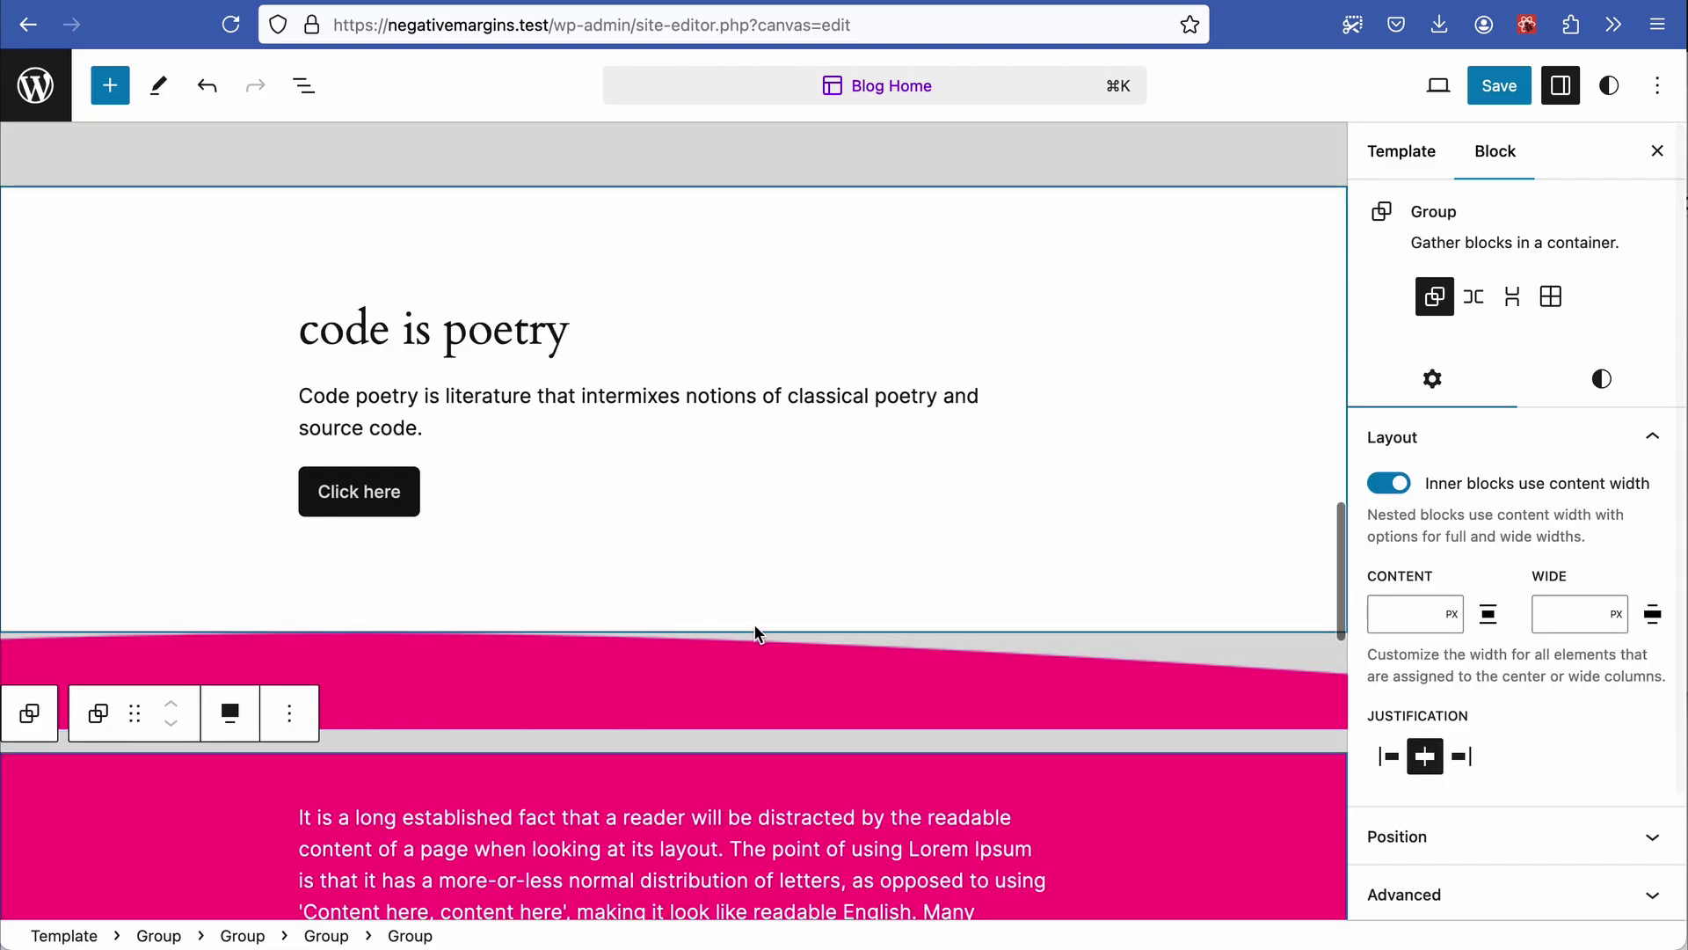
# Step: Set the pasted pink group's margin to None
pyautogui.scroll(-3, 1055, 581)
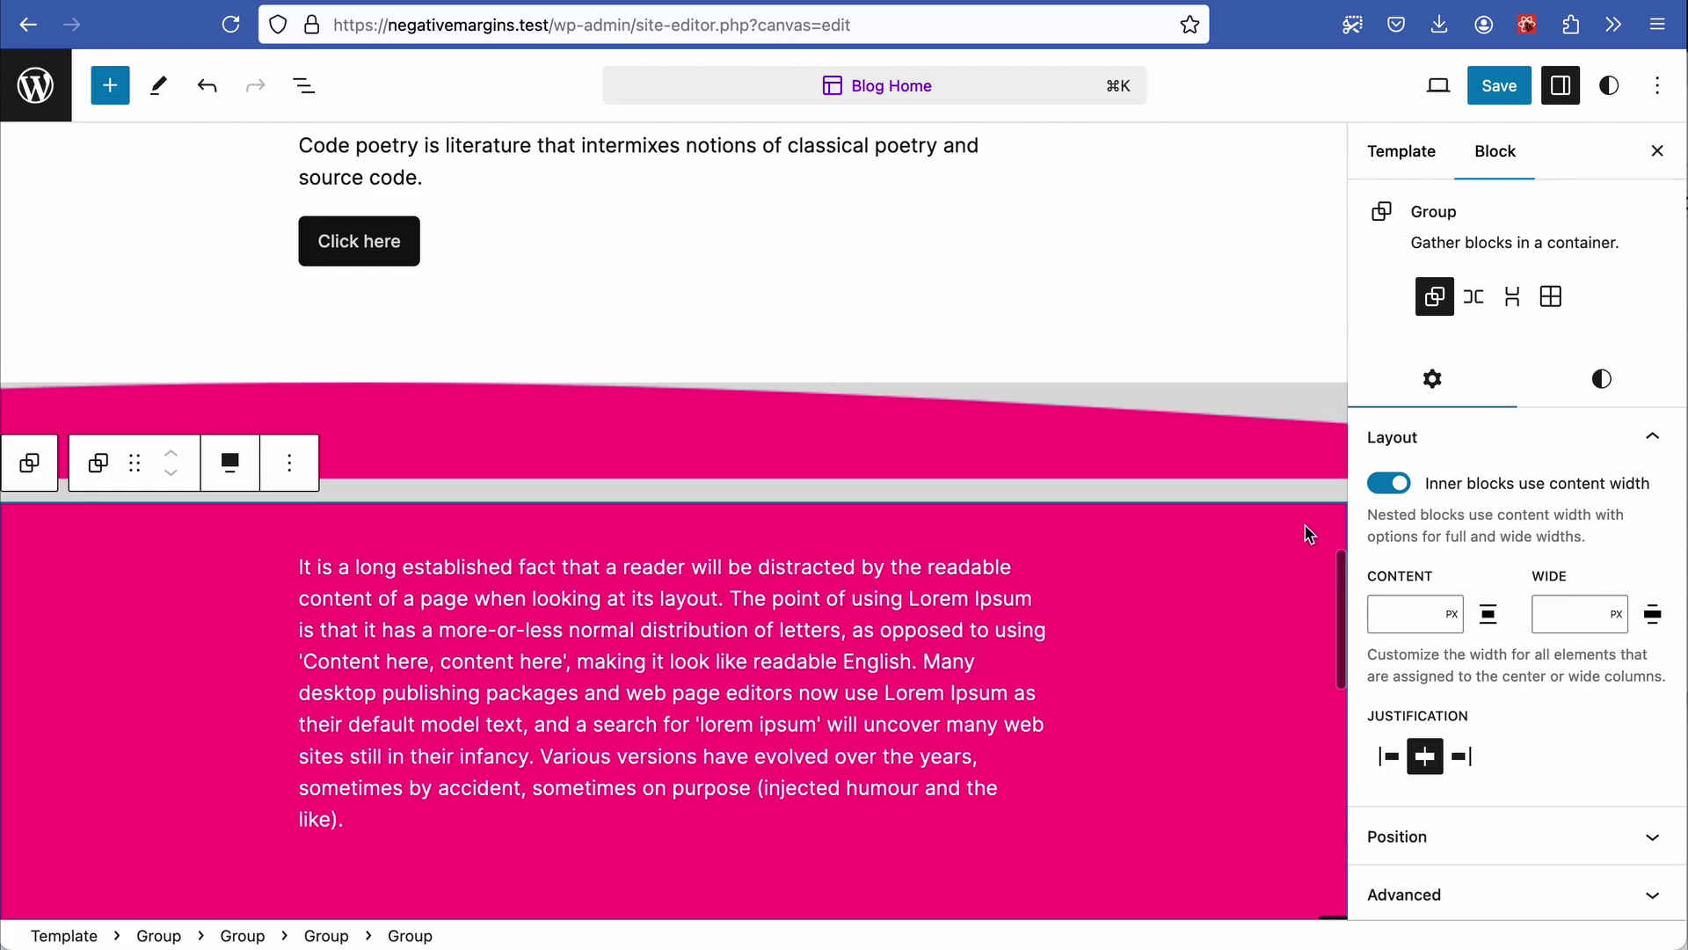
pyautogui.click(1602, 379)
pyautogui.scroll(-5, 1565, 575)
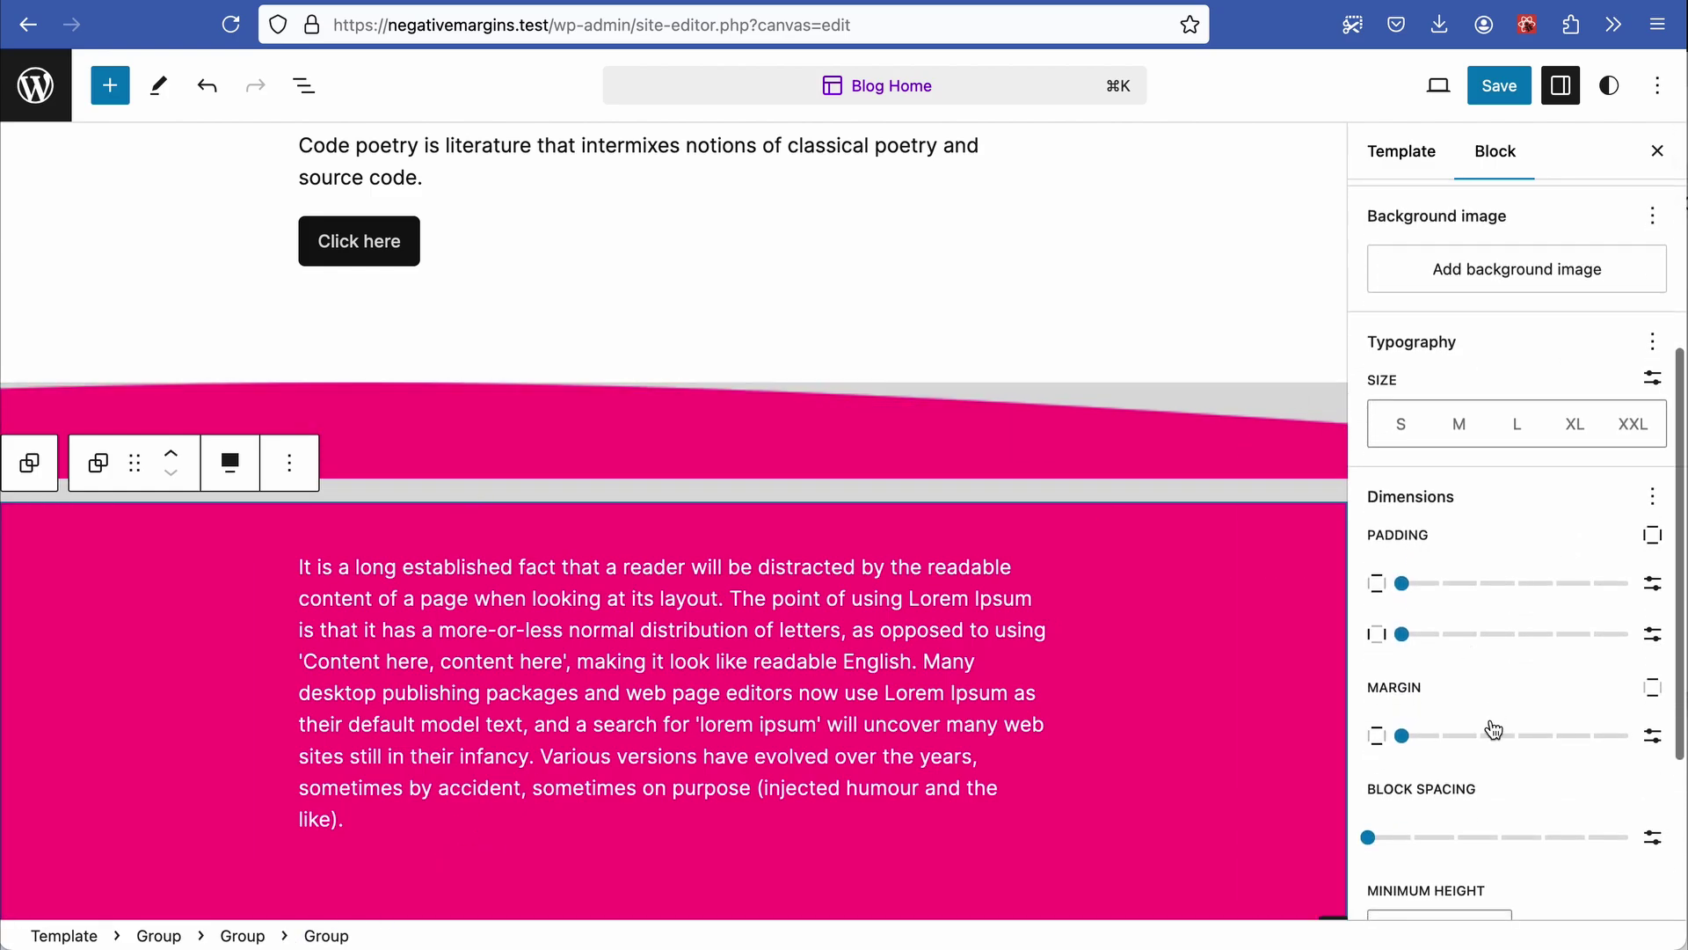
pyautogui.click(1405, 739)
pyautogui.moveTo(1414, 746); pyautogui.dragTo(1398, 743)
pyautogui.scroll(-2, 1169, 616)
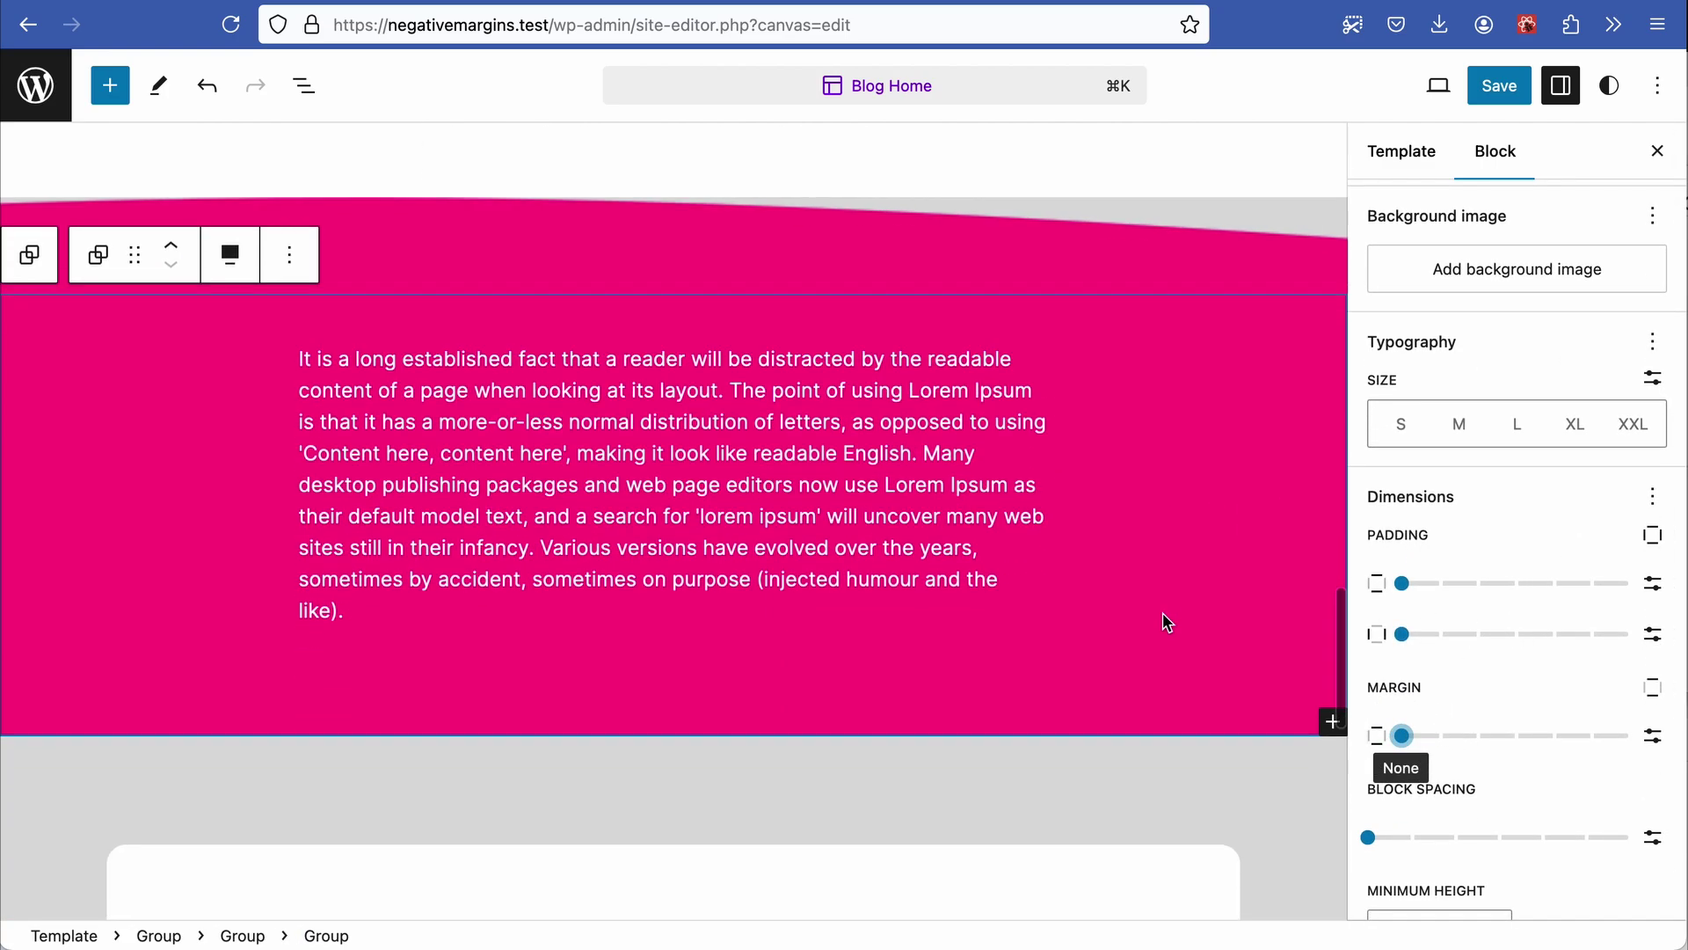
pyautogui.scroll(1, 1169, 615)
# Step: Give the curved pink cover a top-only margin of -50px
pyautogui.click(1189, 262)
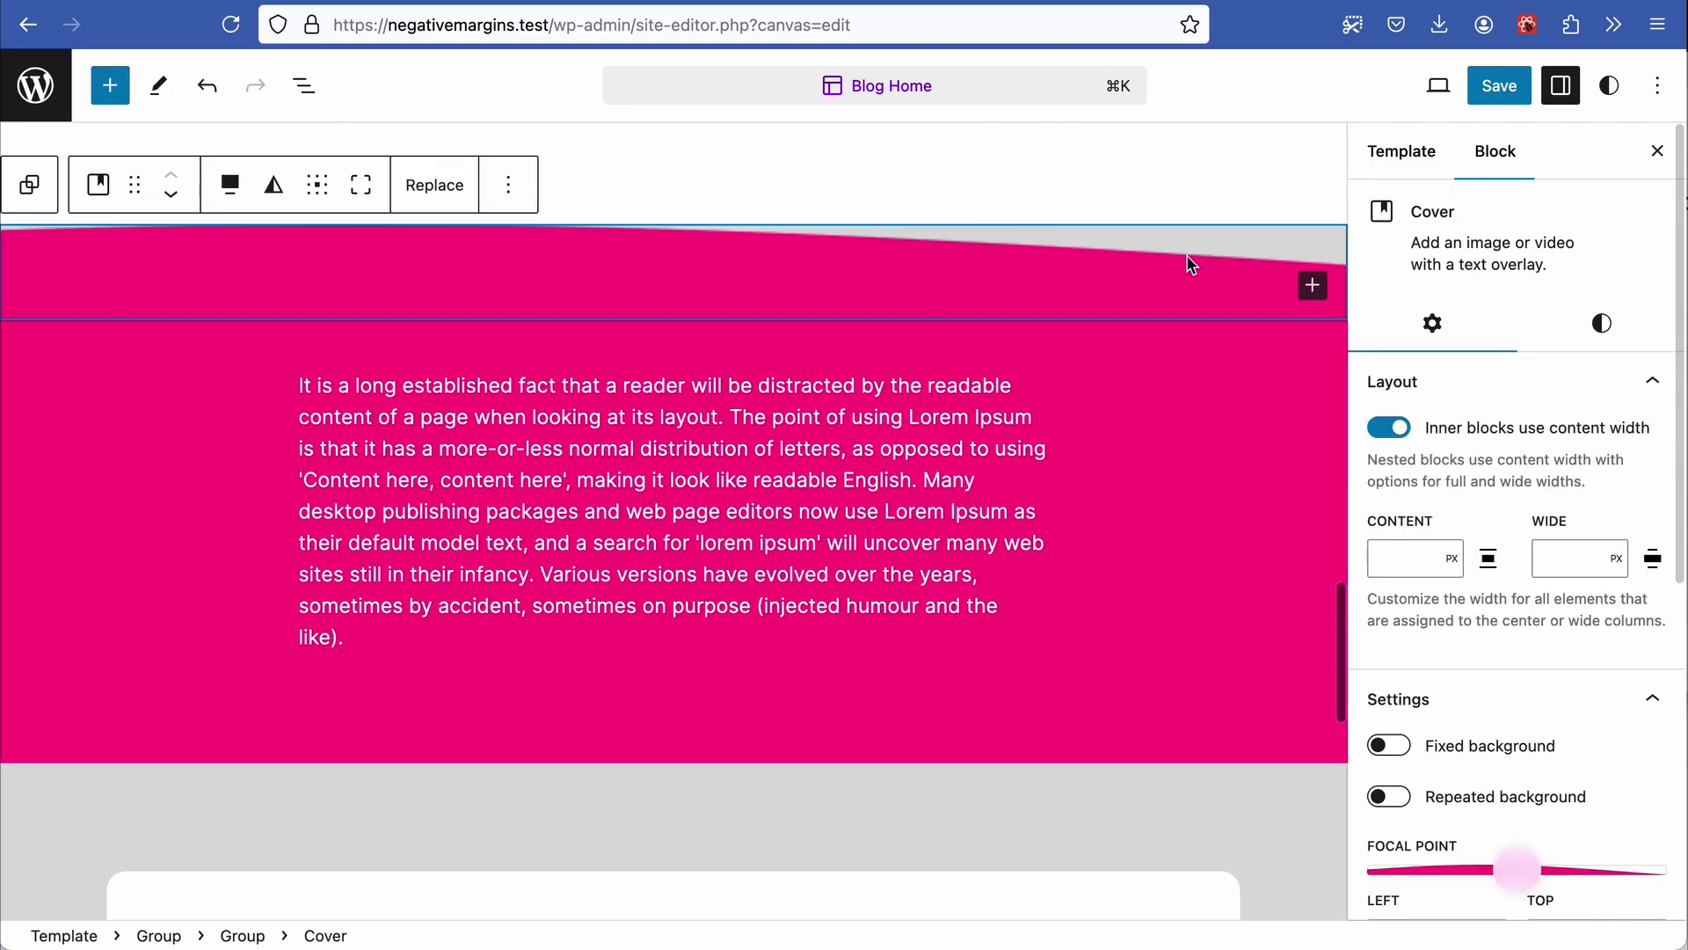
pyautogui.click(1624, 331)
pyautogui.scroll(-10, 1513, 587)
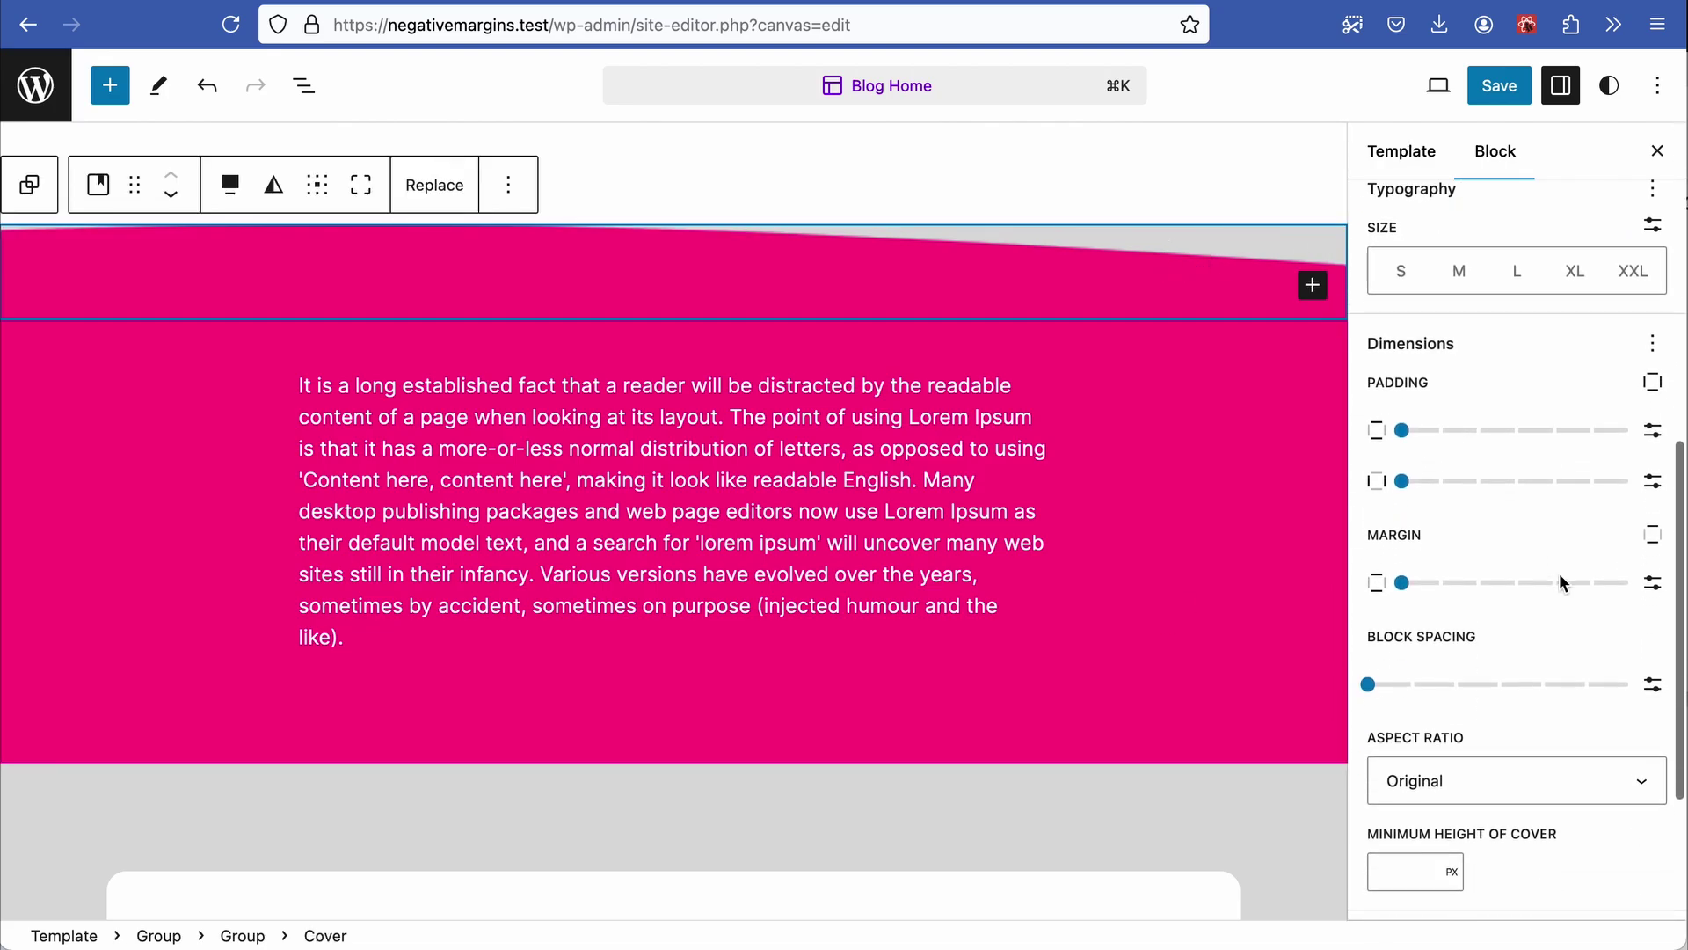
pyautogui.click(1654, 510)
pyautogui.click(1580, 612)
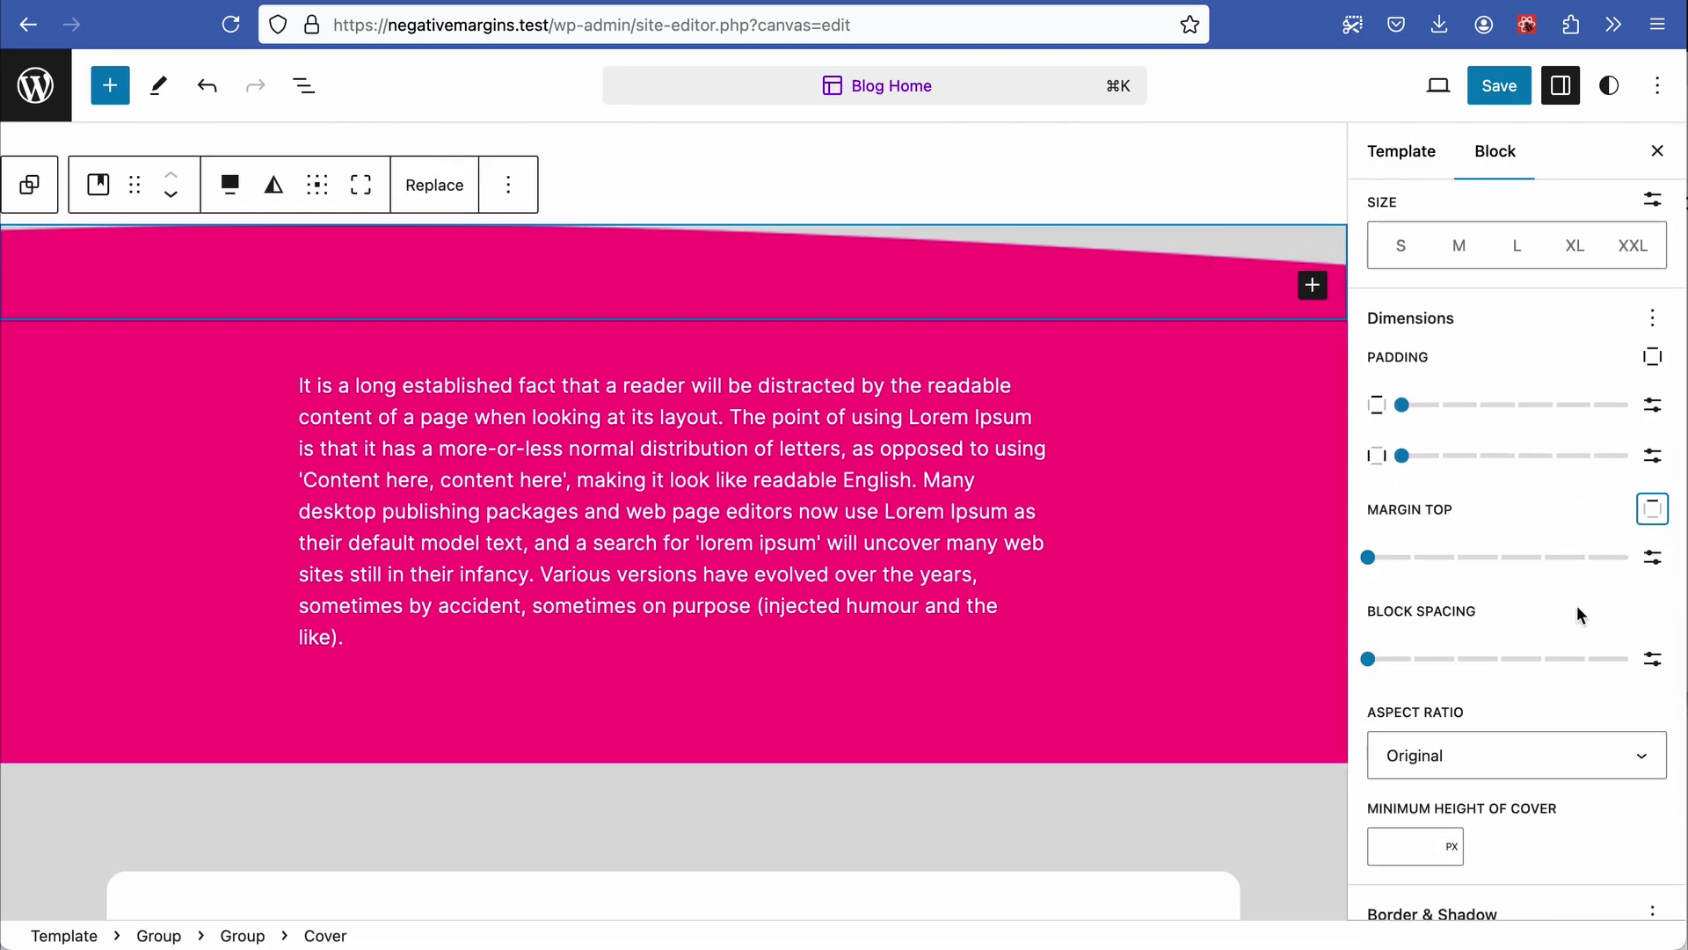
pyautogui.write('-')
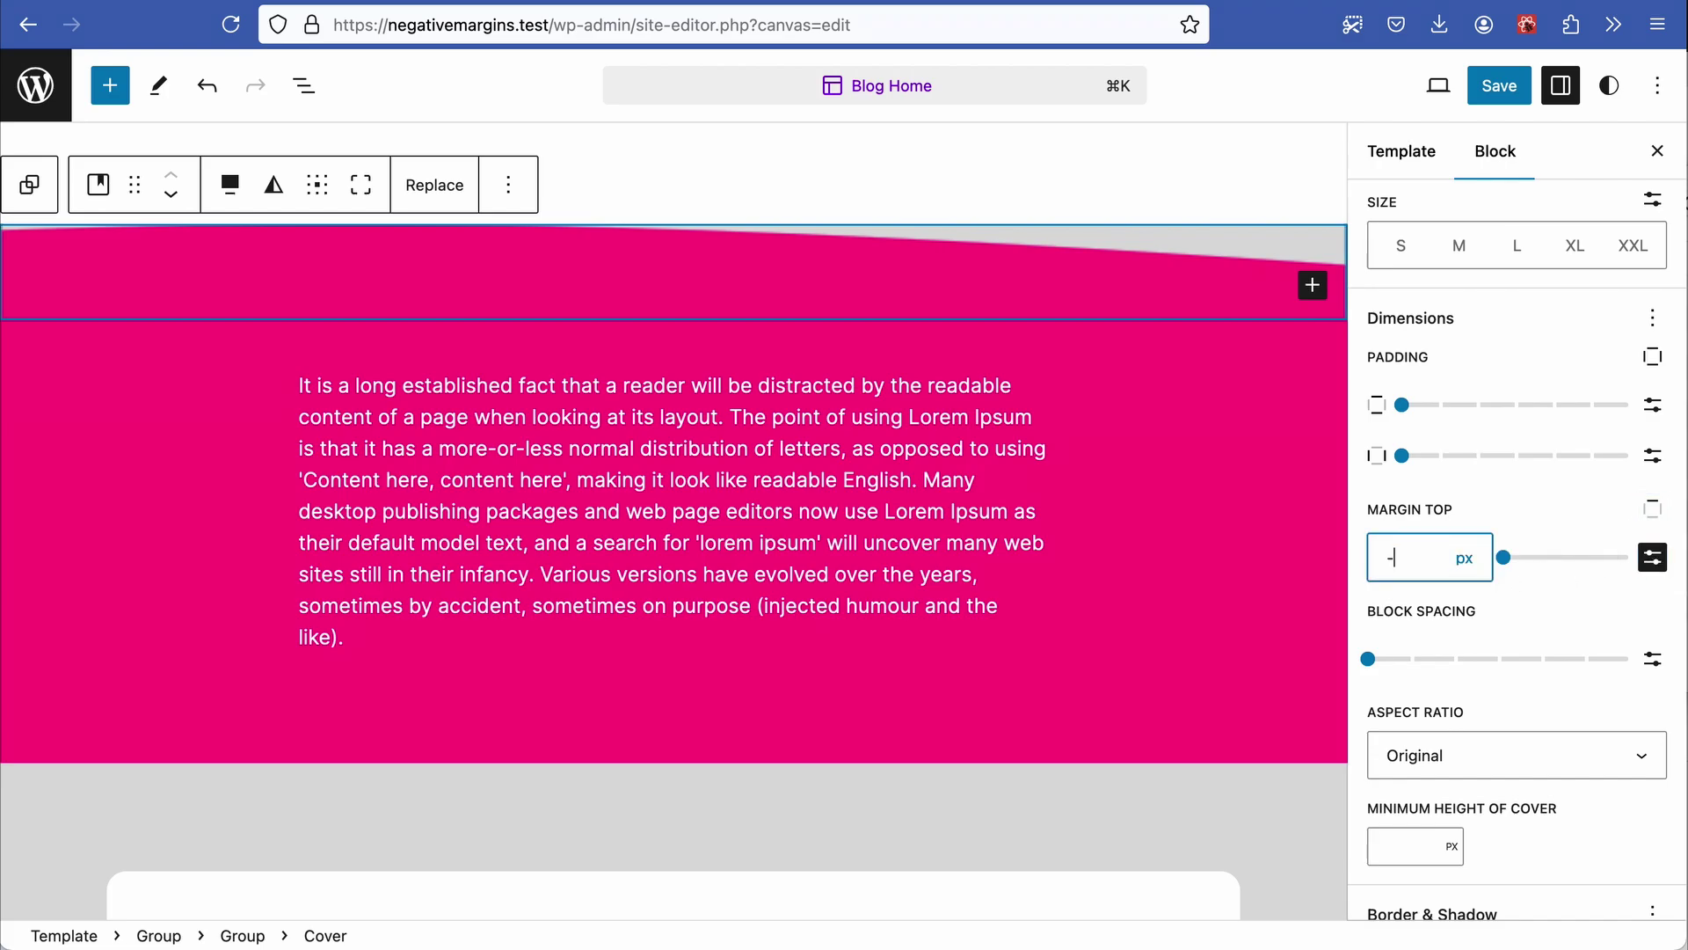
pyautogui.write('50')
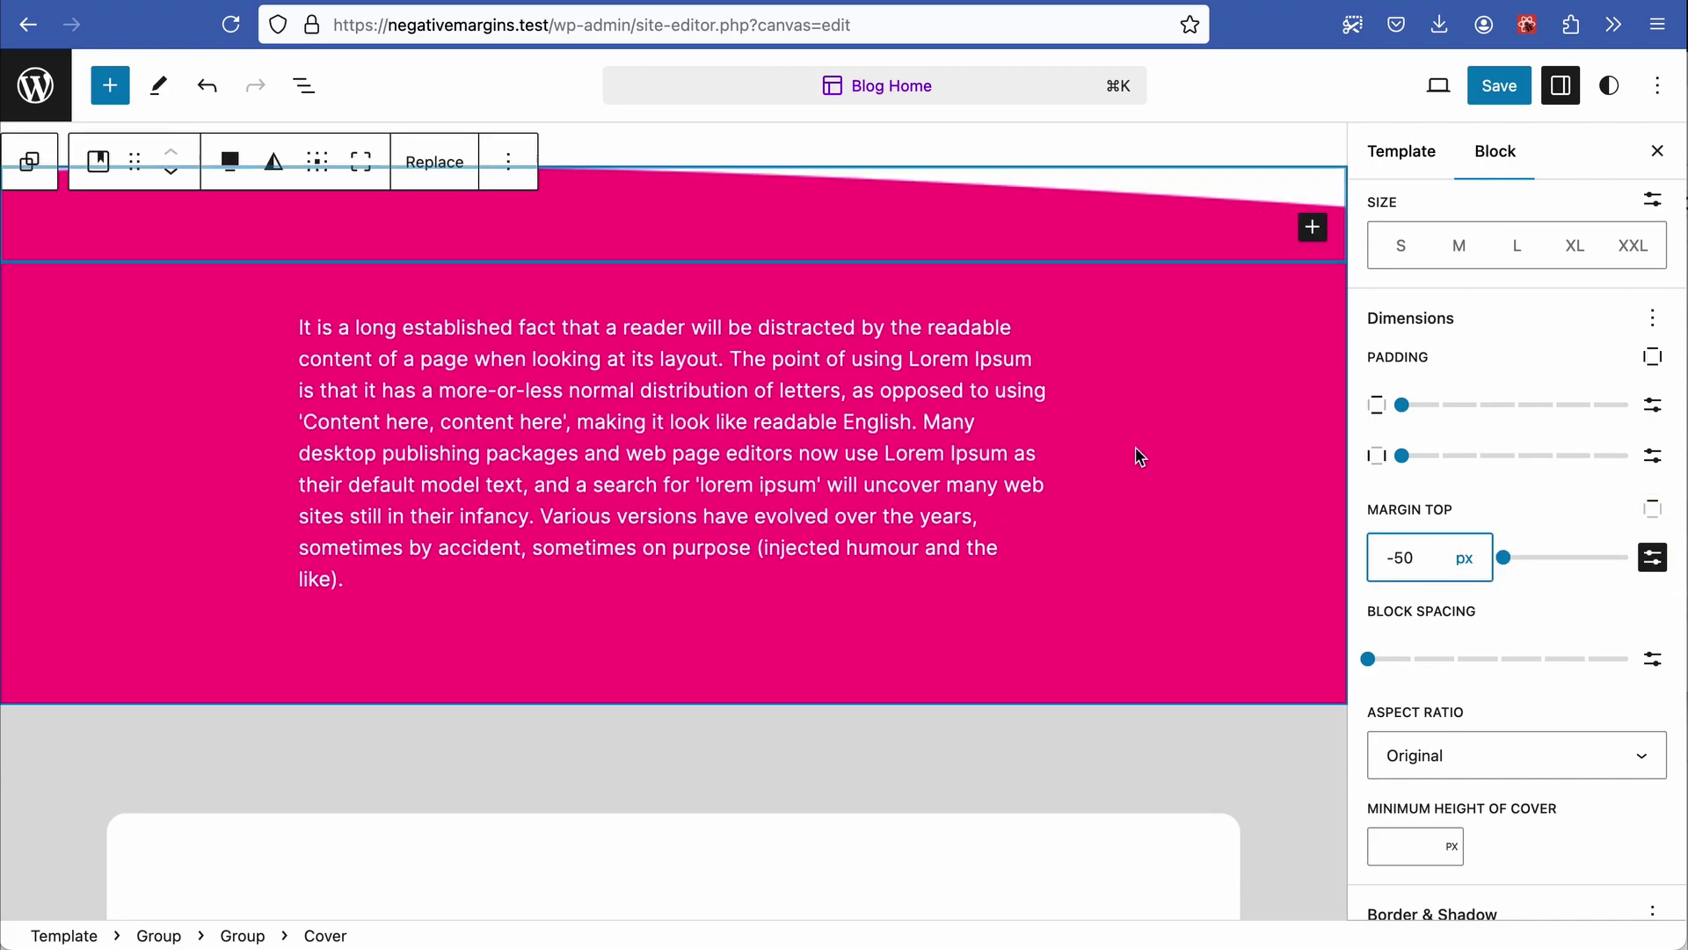
pyautogui.scroll(3, 1136, 448)
pyautogui.click(1658, 150)
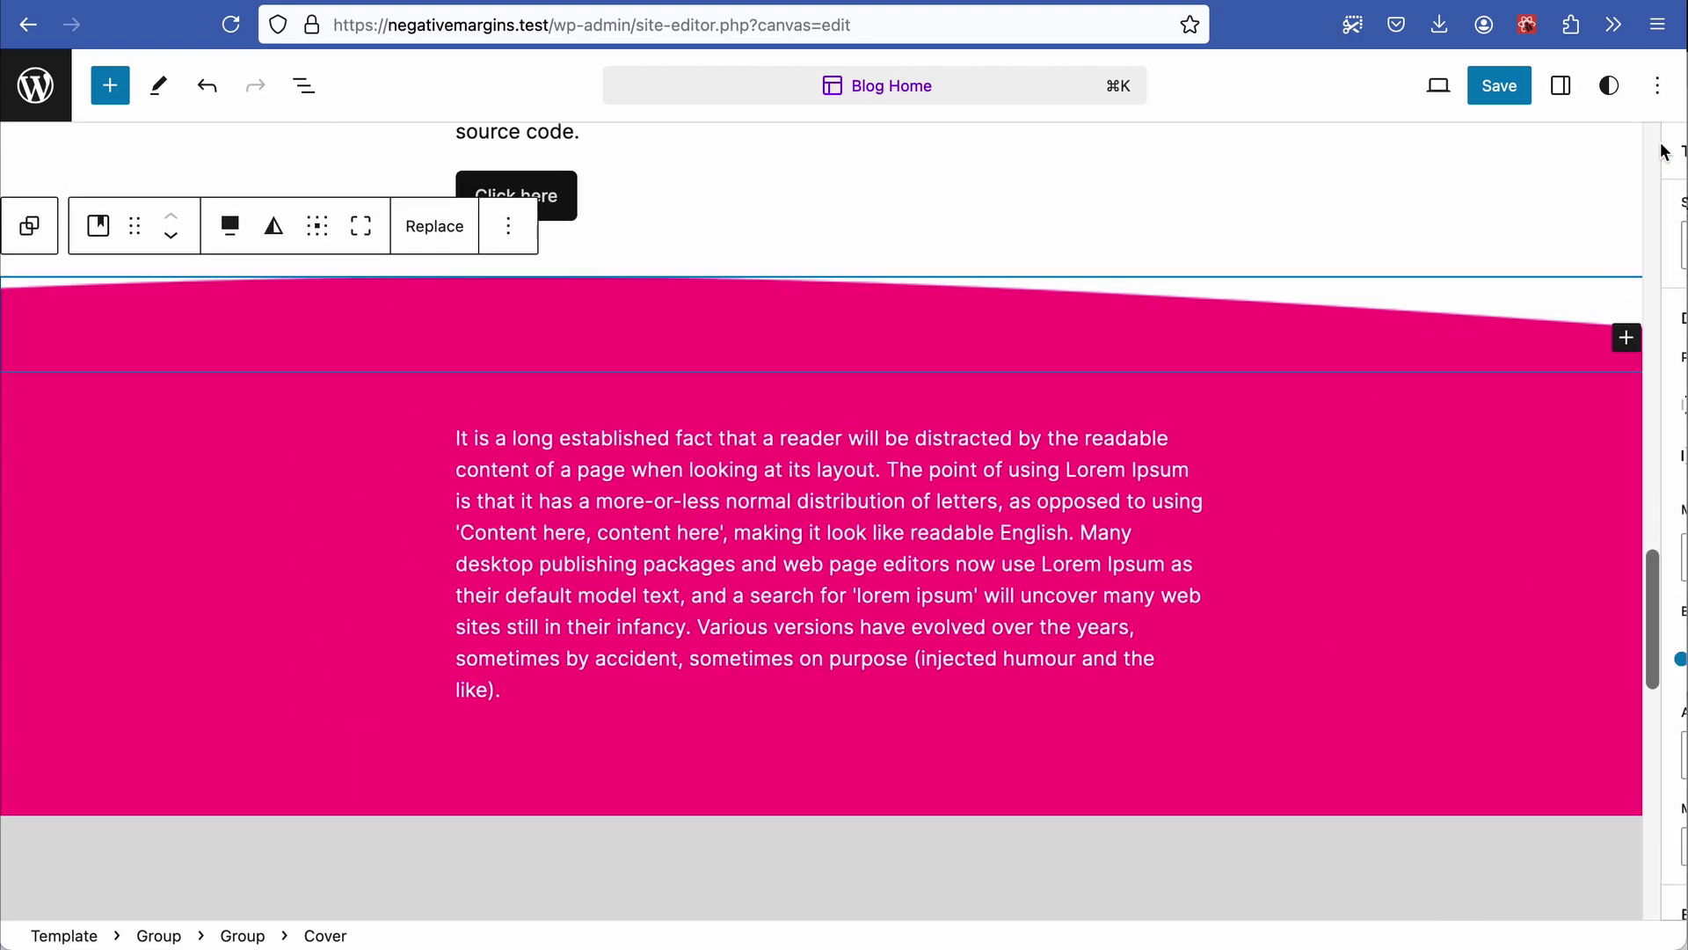
# Step: Preview the template at Mobile width, scroll through the pink curve, then return to Desktop
pyautogui.click(1438, 85)
pyautogui.click(1326, 244)
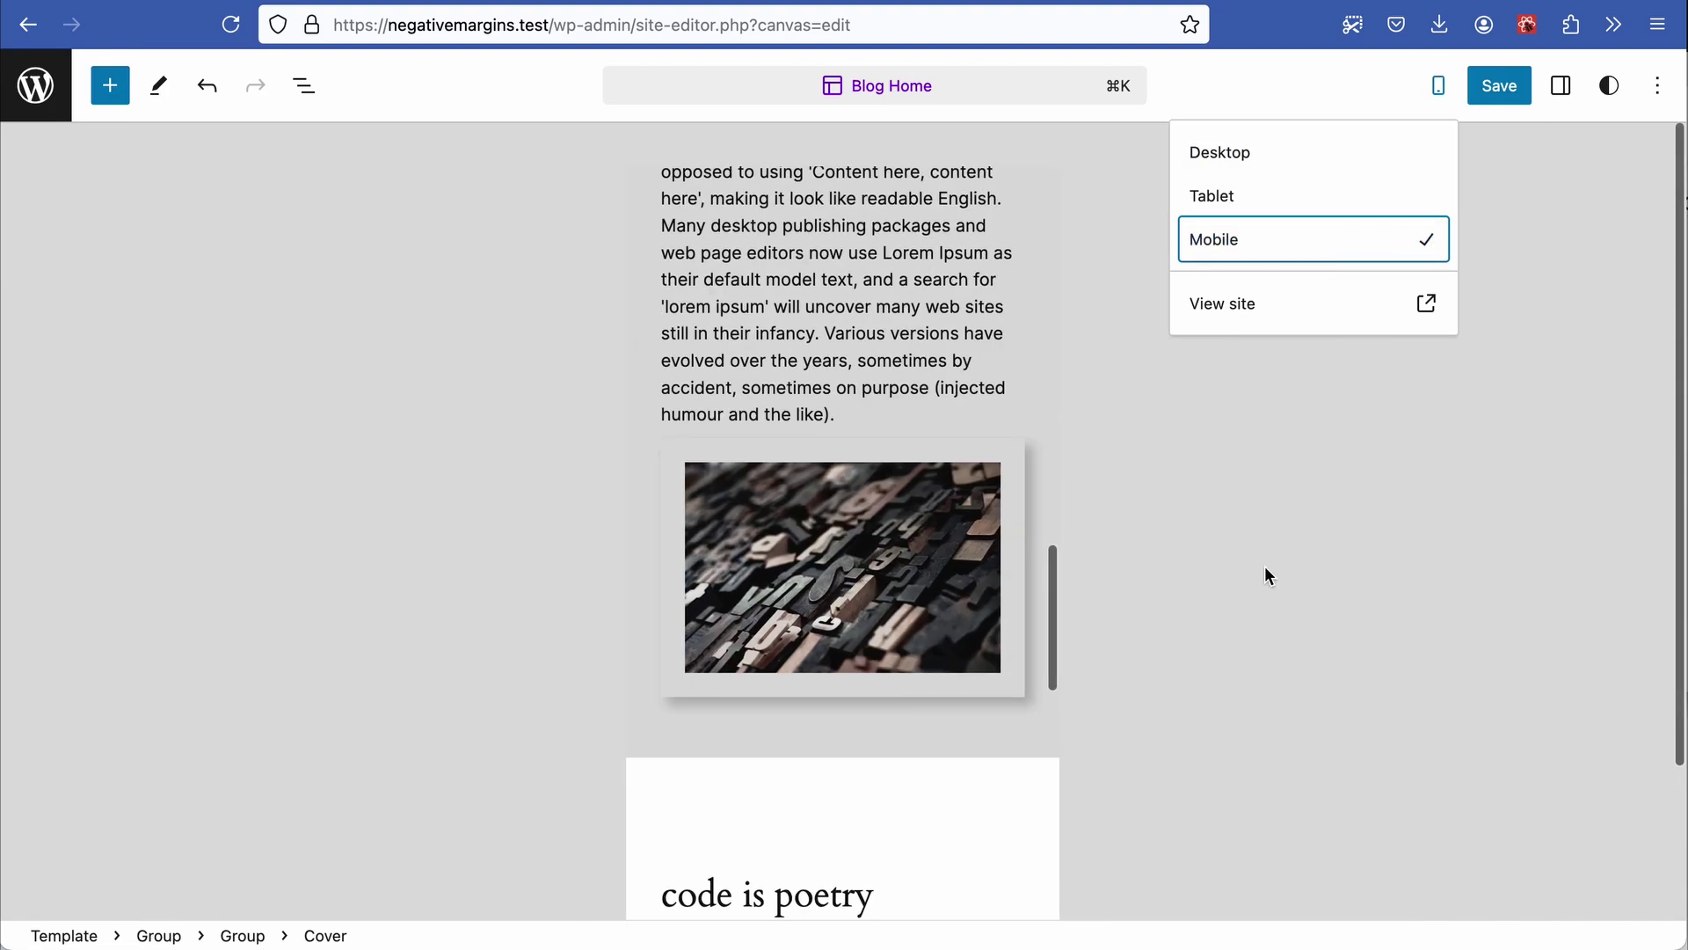
pyautogui.click(1123, 584)
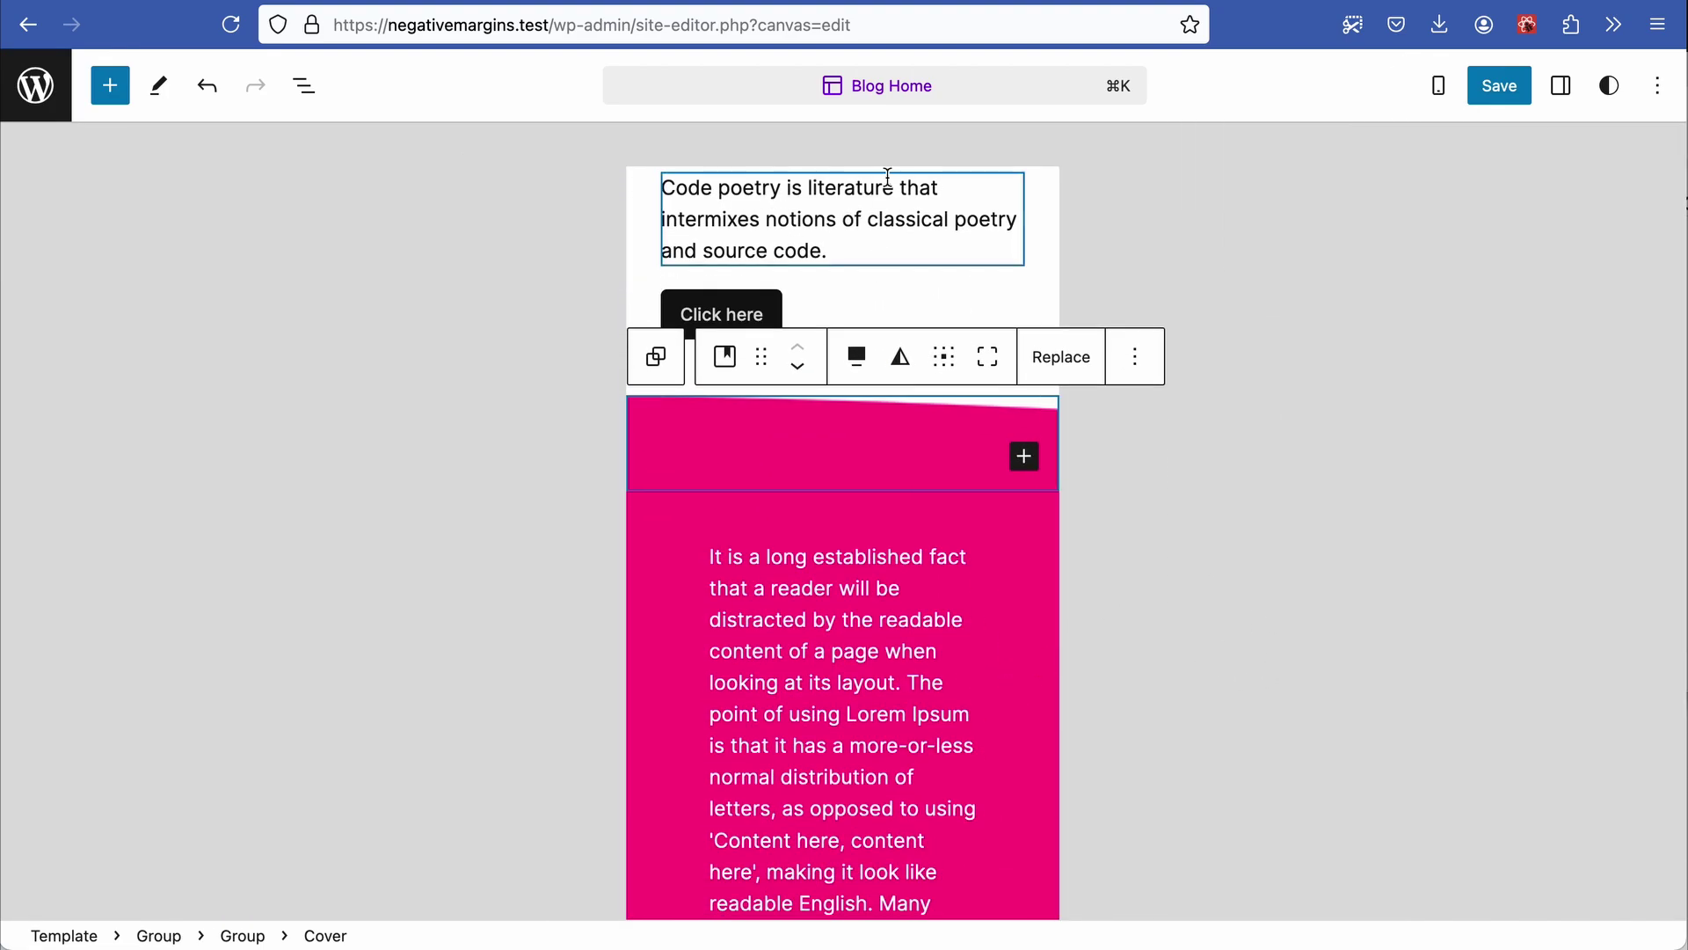
pyautogui.click(887, 189)
pyautogui.scroll(-5, 934, 611)
pyautogui.scroll(-3, 932, 609)
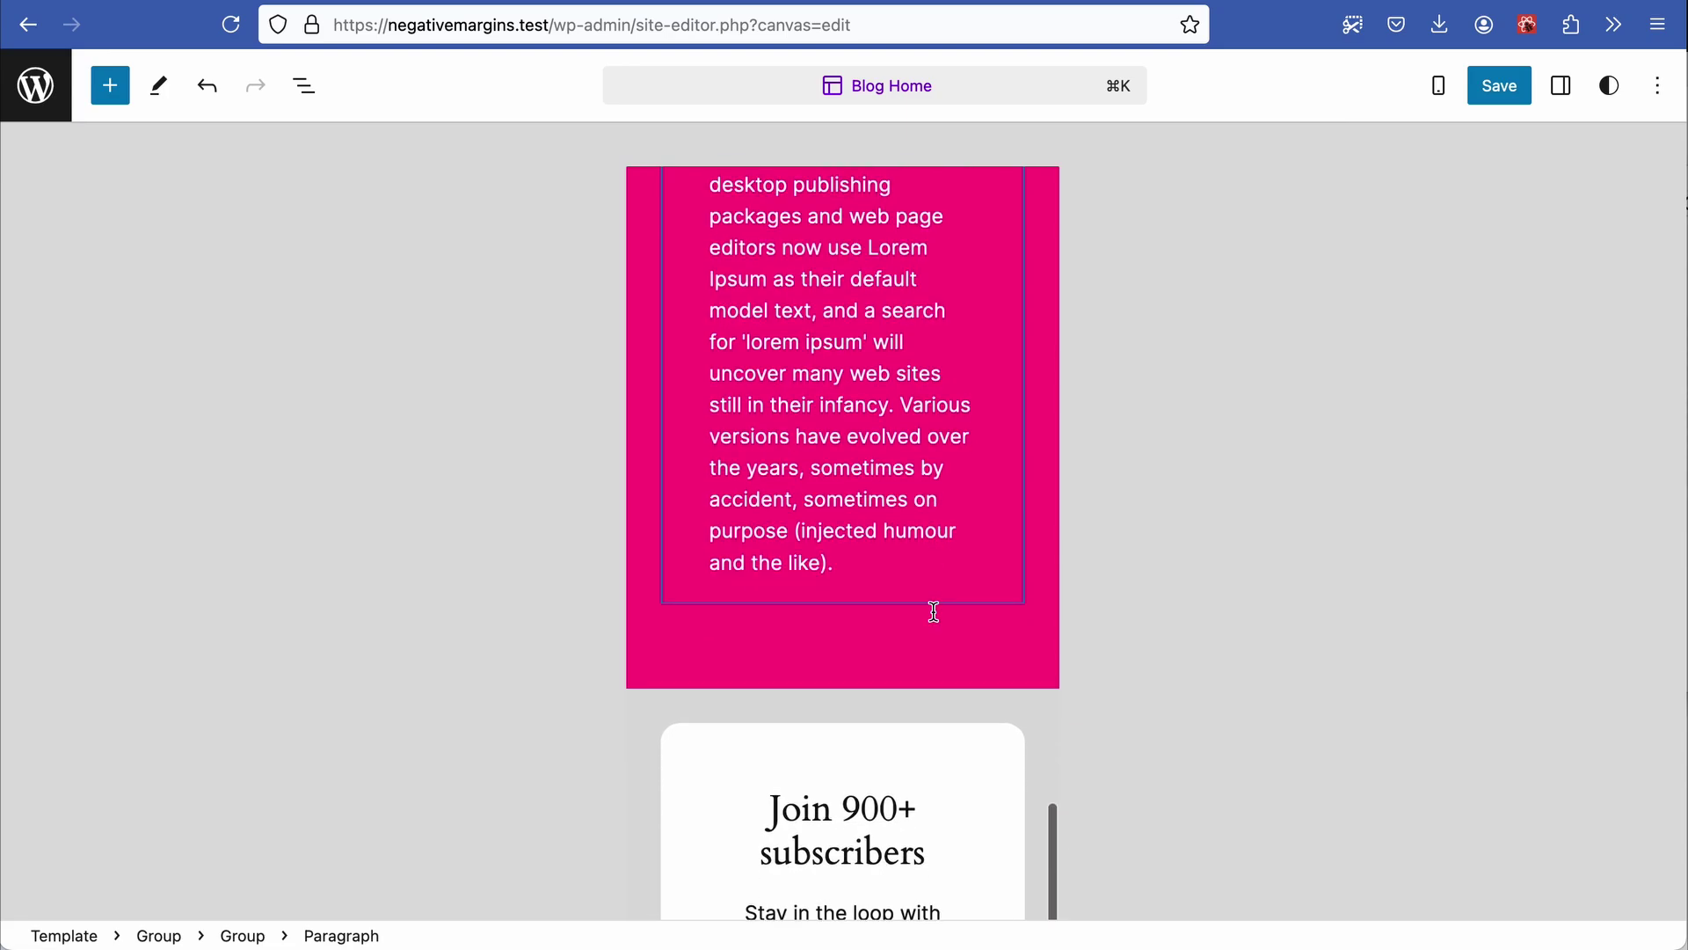
pyautogui.scroll(8, 931, 607)
pyautogui.click(1446, 86)
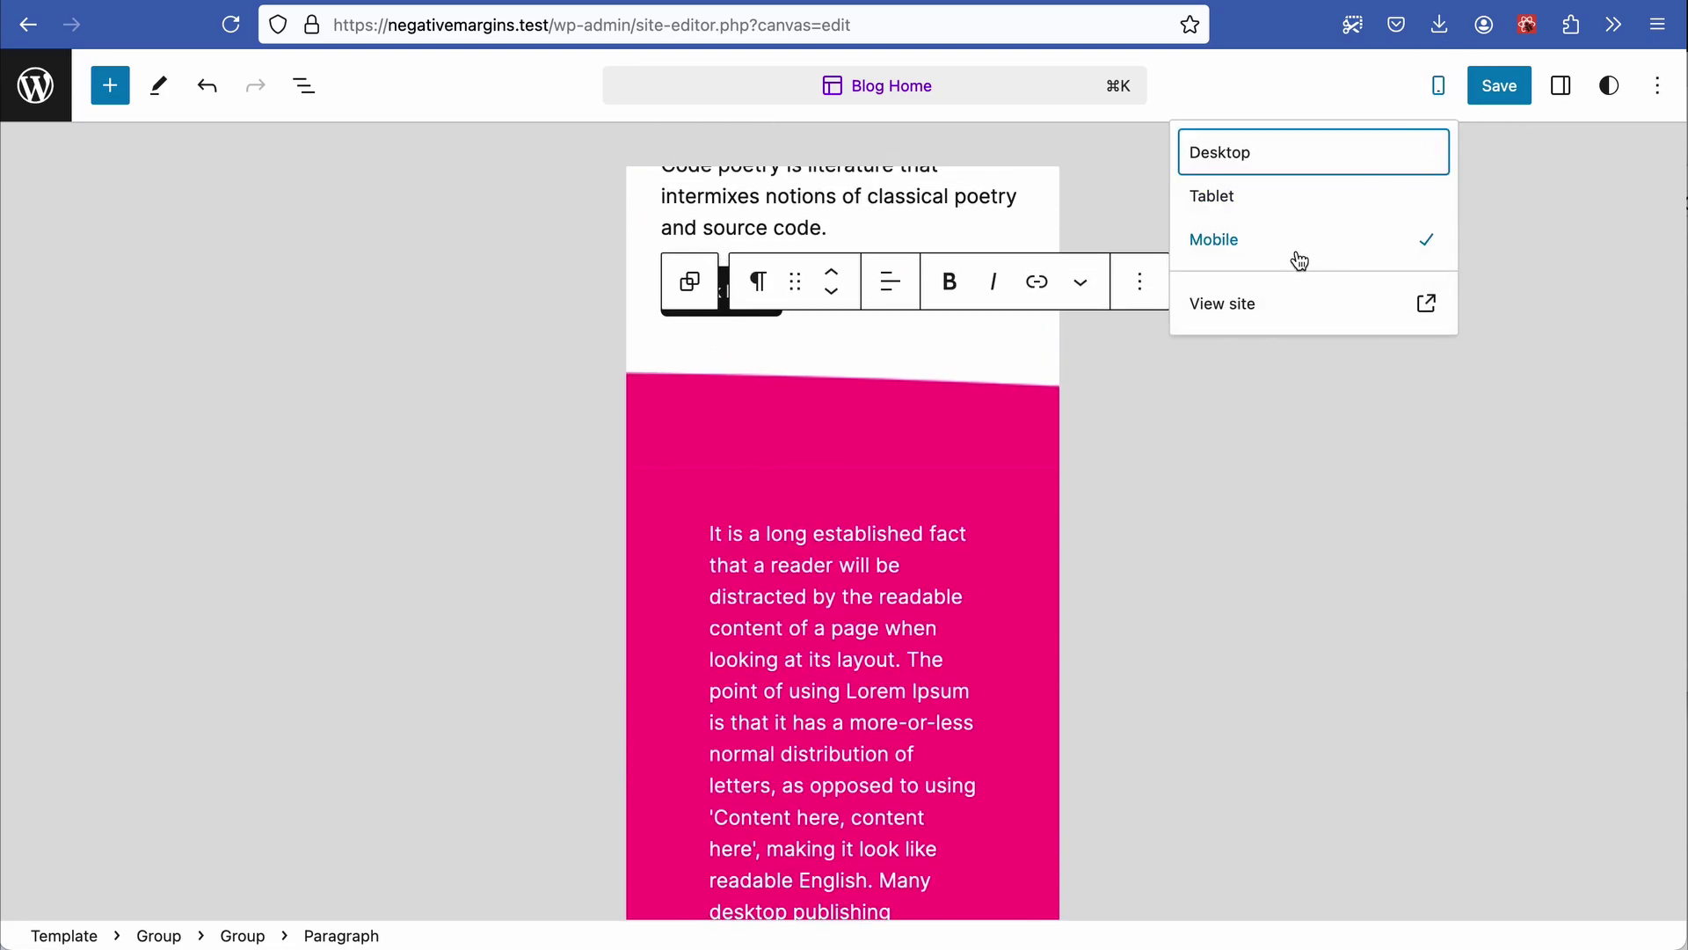
pyautogui.click(1303, 158)
pyautogui.scroll(-5, 1624, 486)
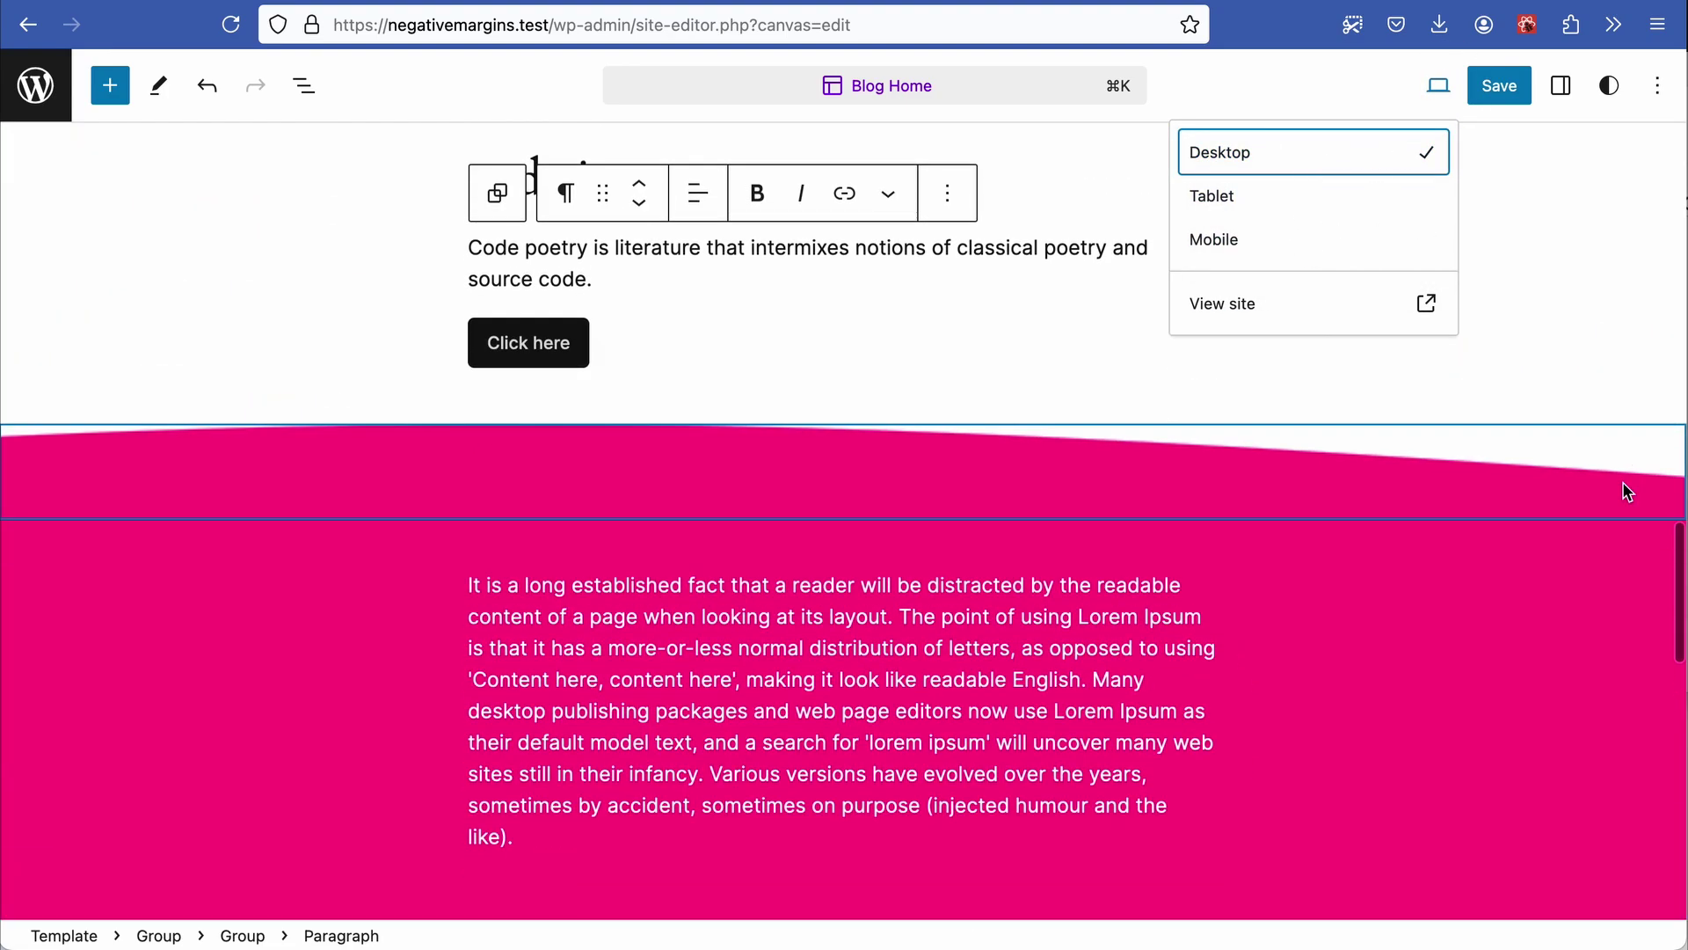
# Step: In List View, insert an empty block before the outer Join 900+ subscribers group
pyautogui.click(304, 86)
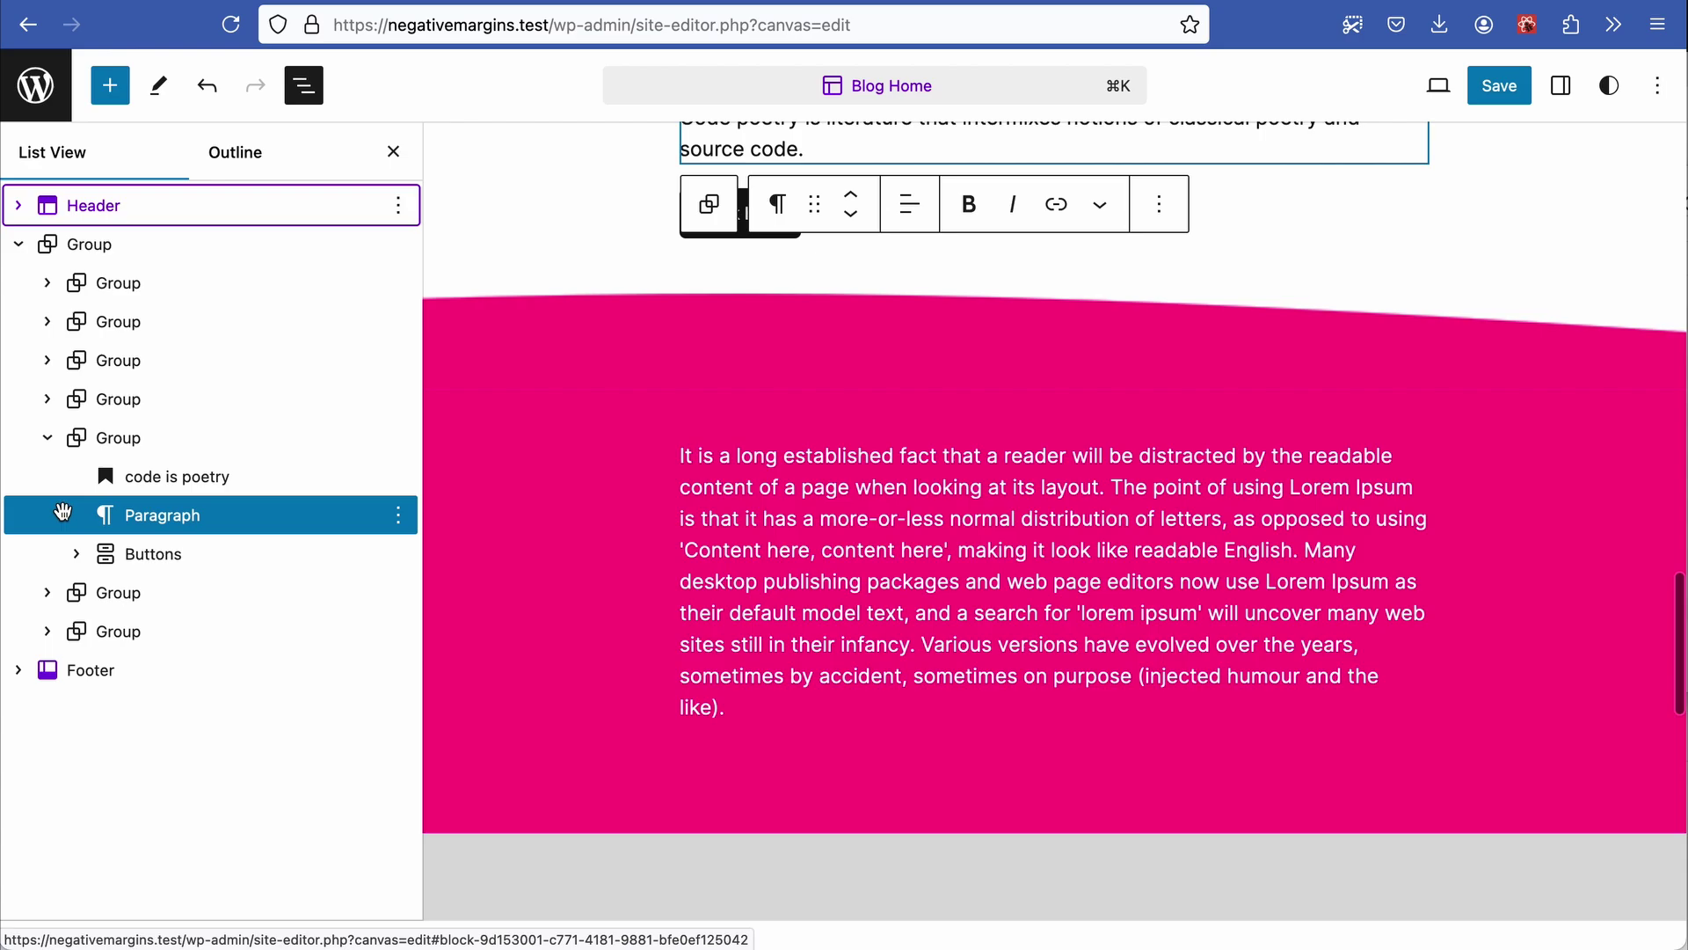
pyautogui.click(47, 437)
pyautogui.click(120, 517)
pyautogui.scroll(-7, 1055, 528)
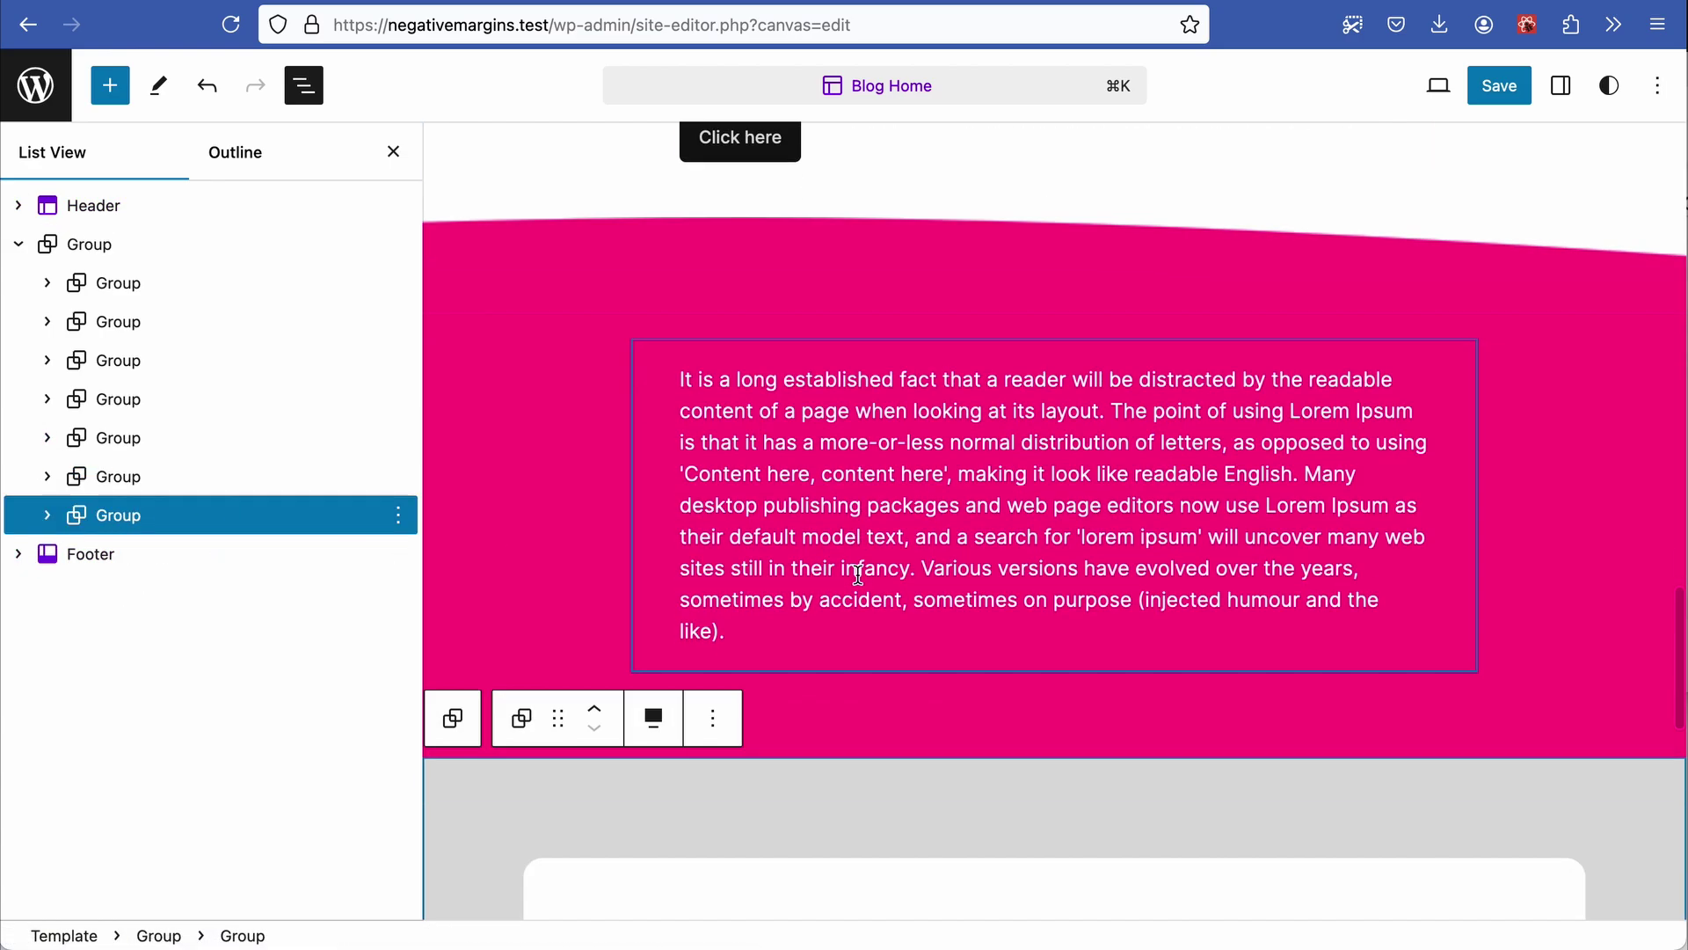
pyautogui.click(817, 361)
pyautogui.click(88, 524)
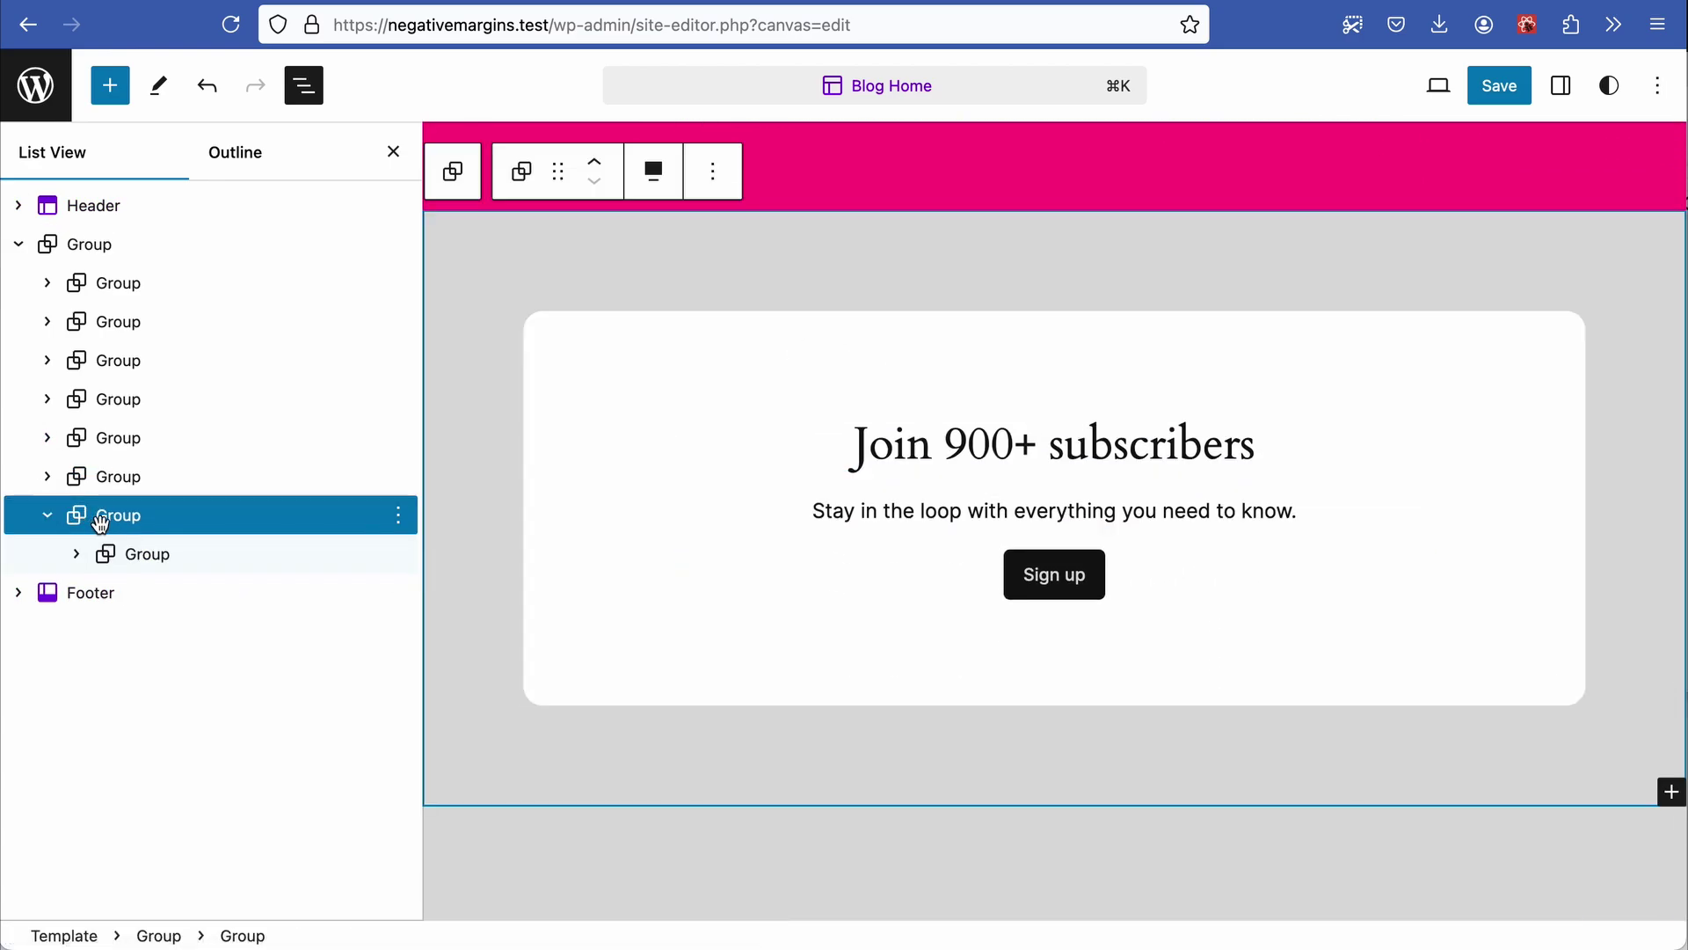
pyautogui.click(398, 514)
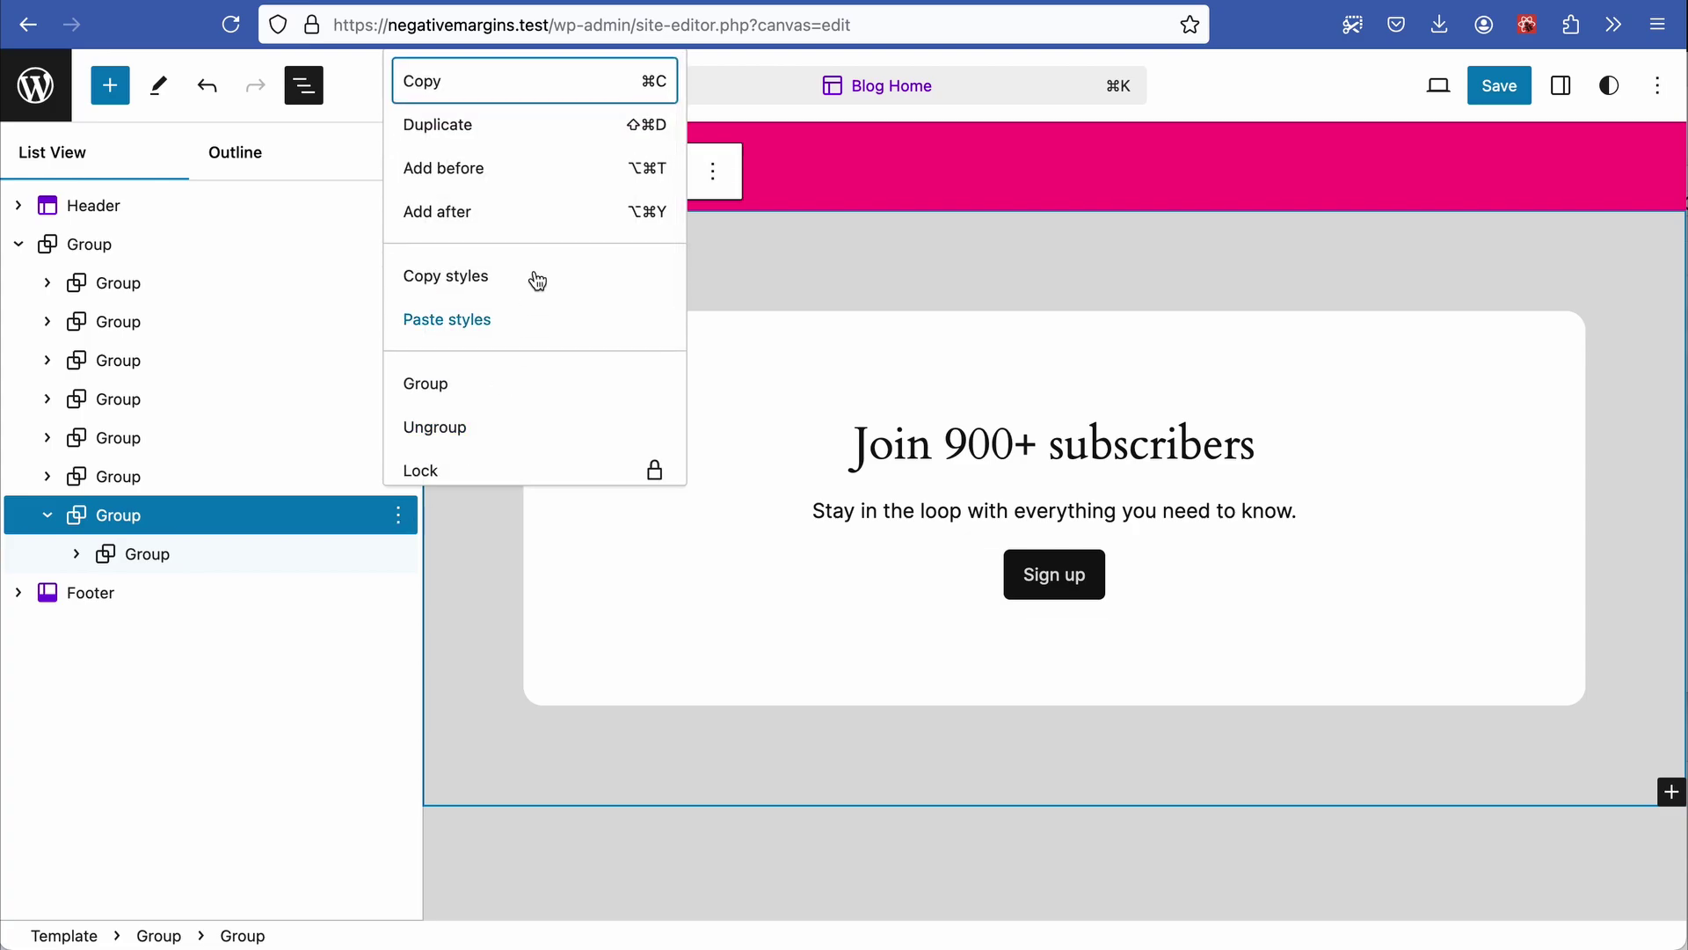
pyautogui.click(516, 163)
# Step: Turn the empty block into a plain full-width Group
pyautogui.write('/')
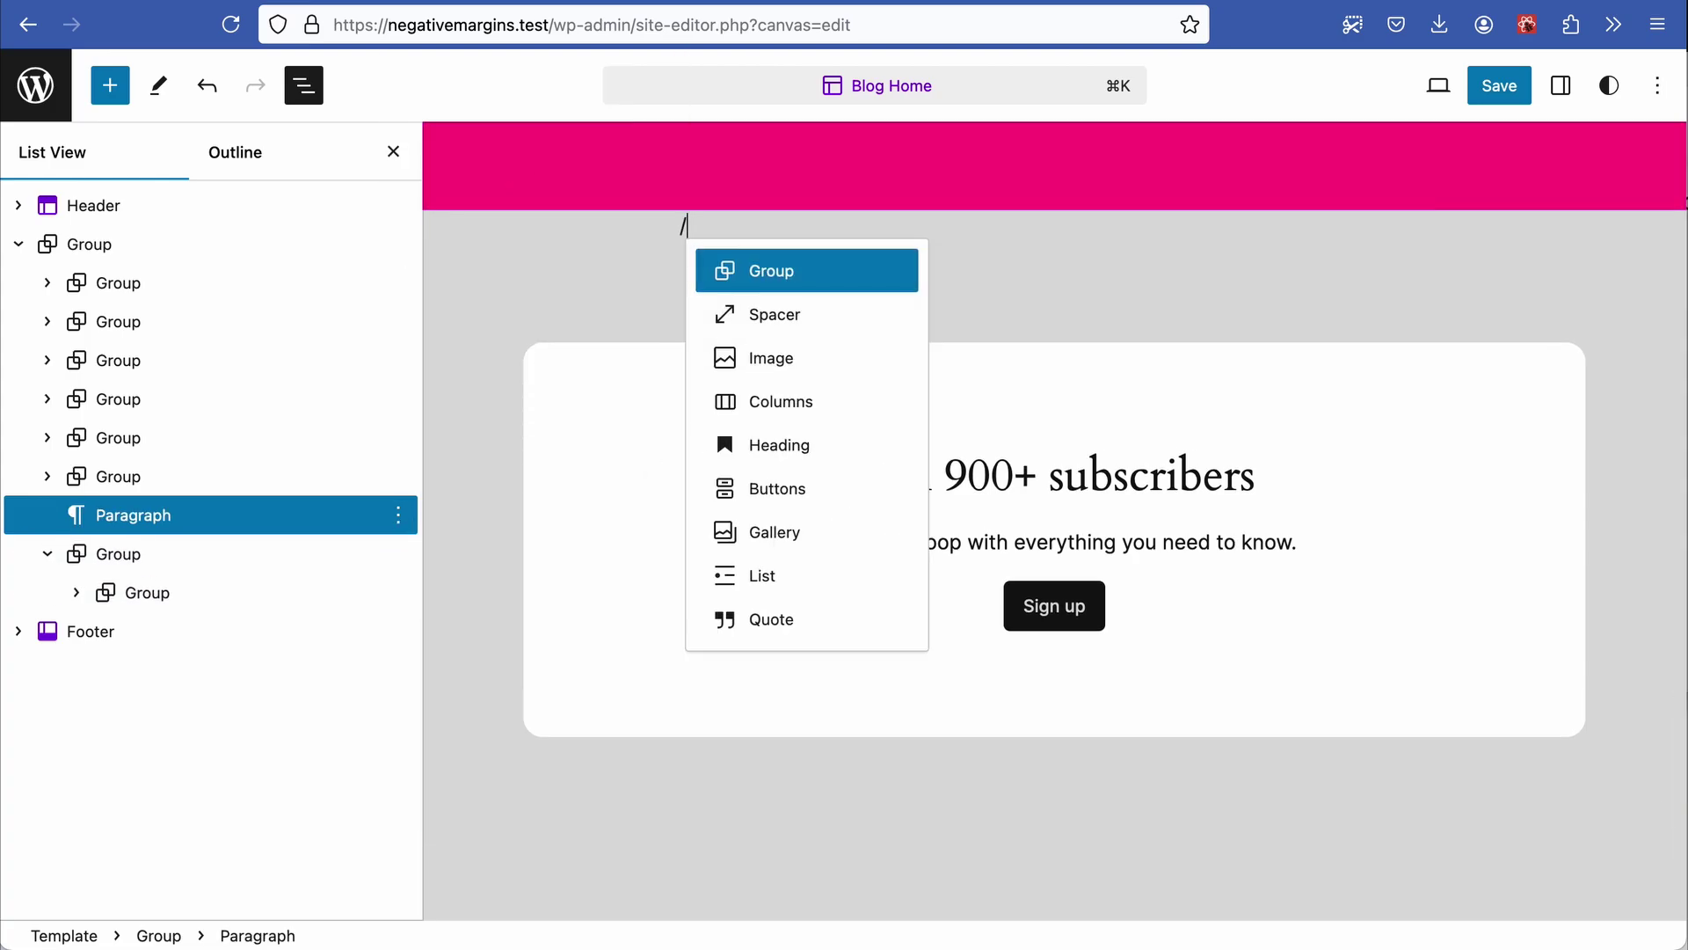
pyautogui.press('Return')
pyautogui.click(747, 305)
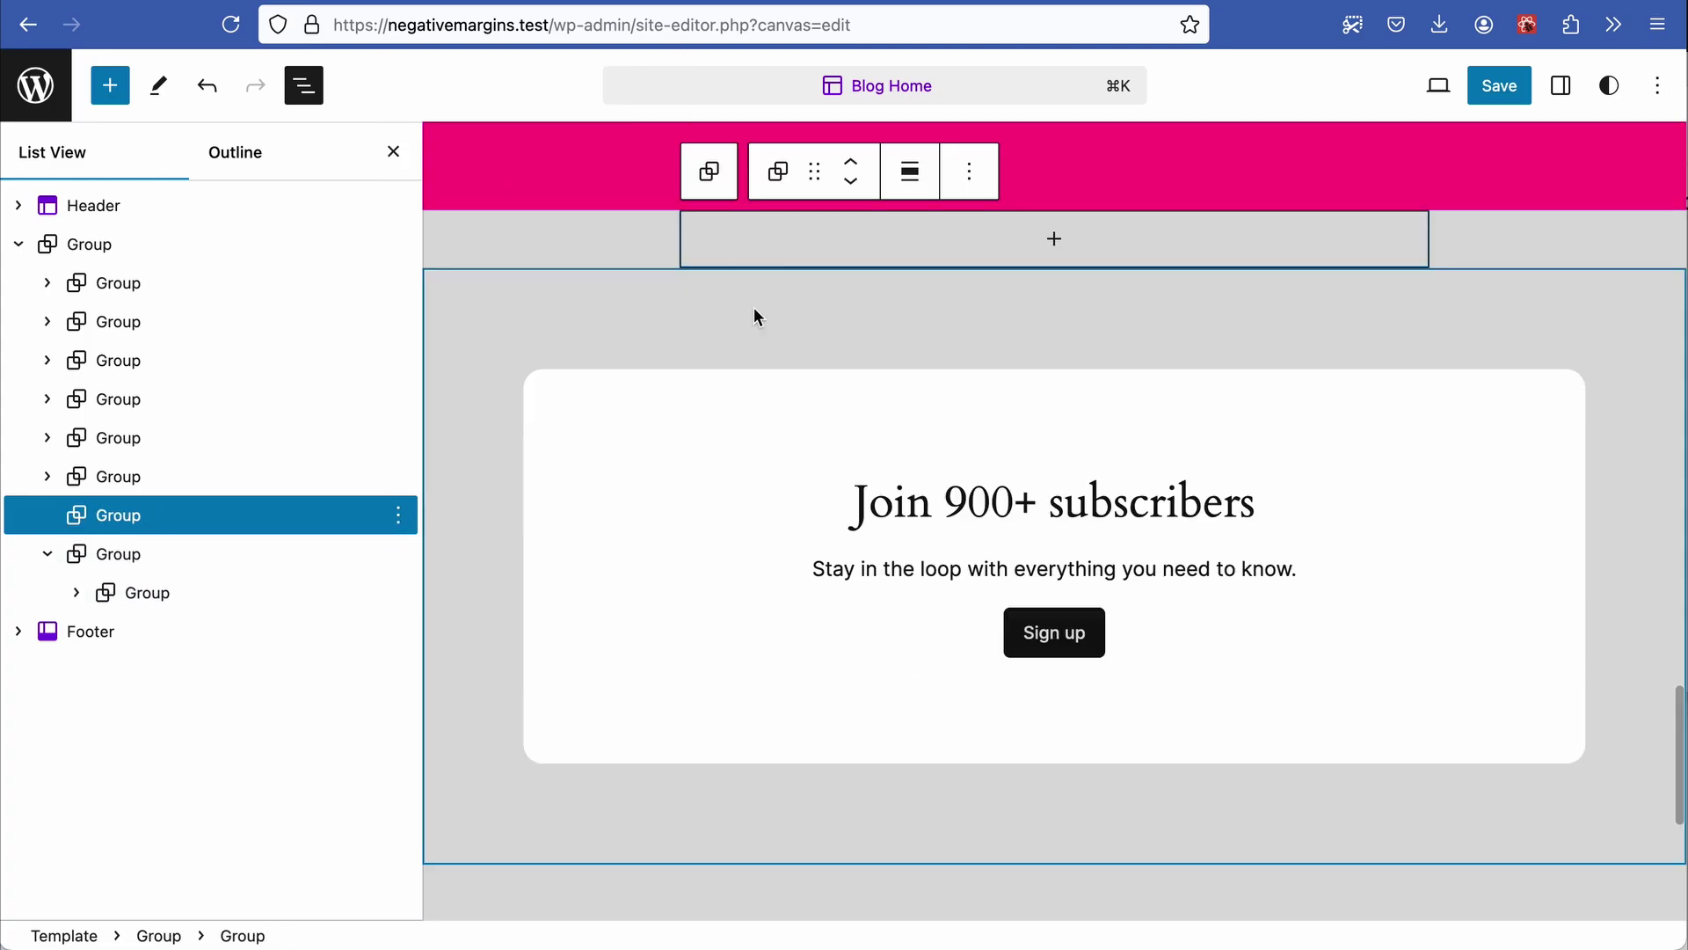
pyautogui.click(911, 180)
pyautogui.click(946, 356)
# Step: Add the typesetting image from the Media Library to the group, aligned full width
pyautogui.click(1052, 246)
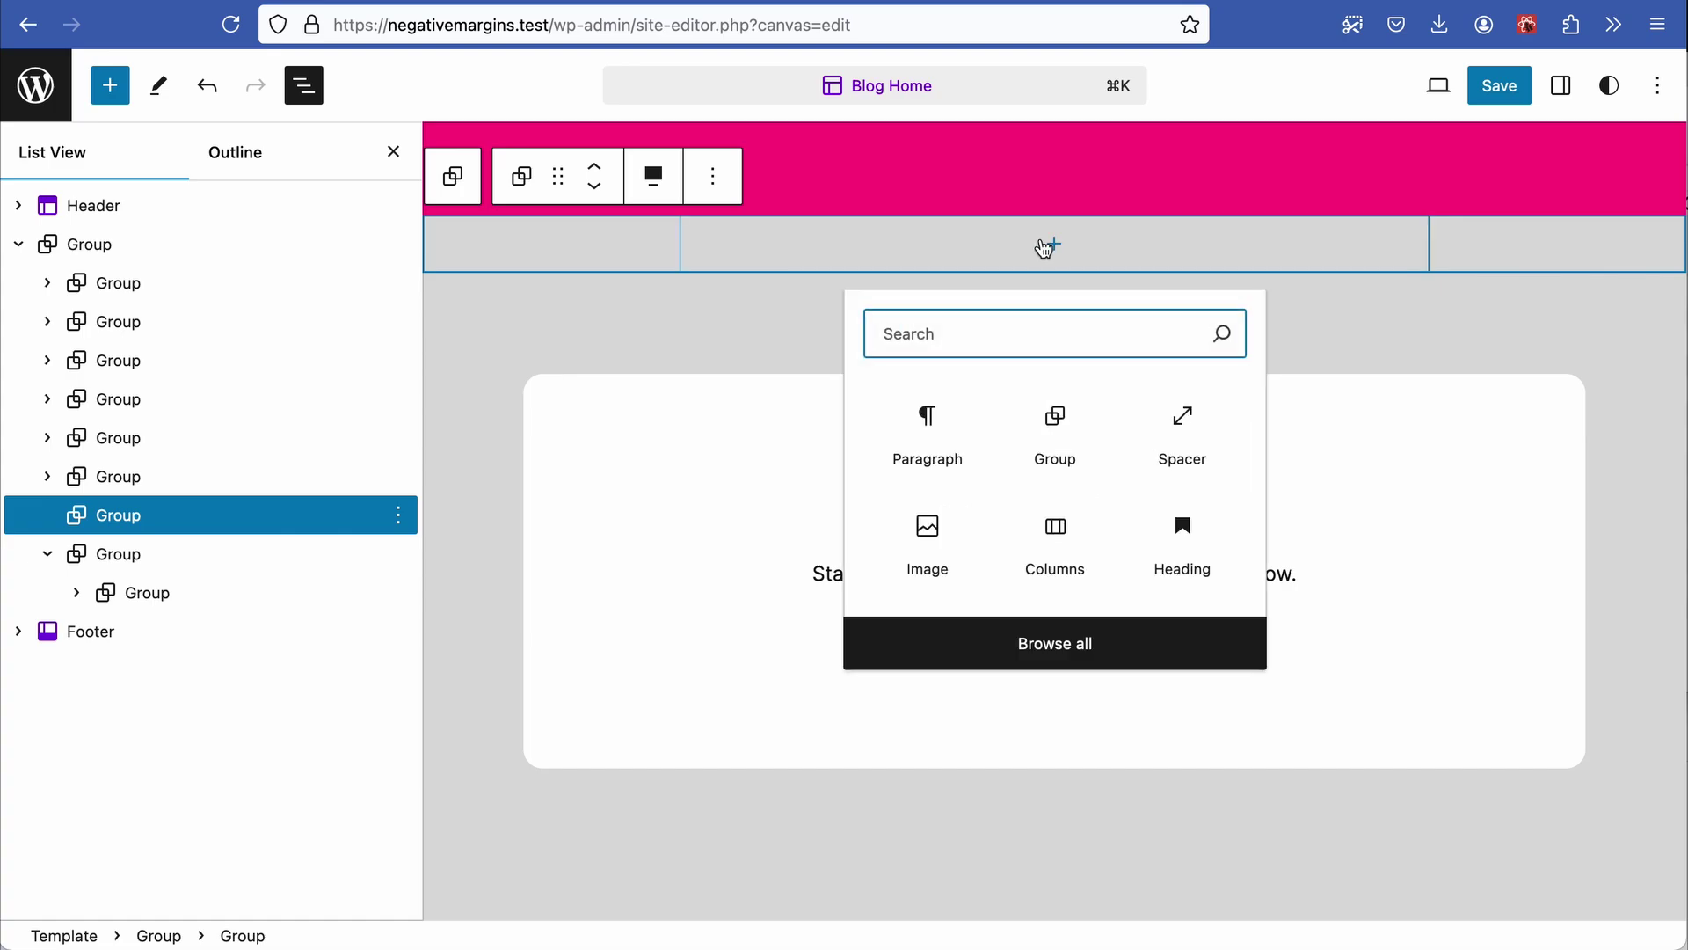
pyautogui.click(932, 550)
pyautogui.click(872, 351)
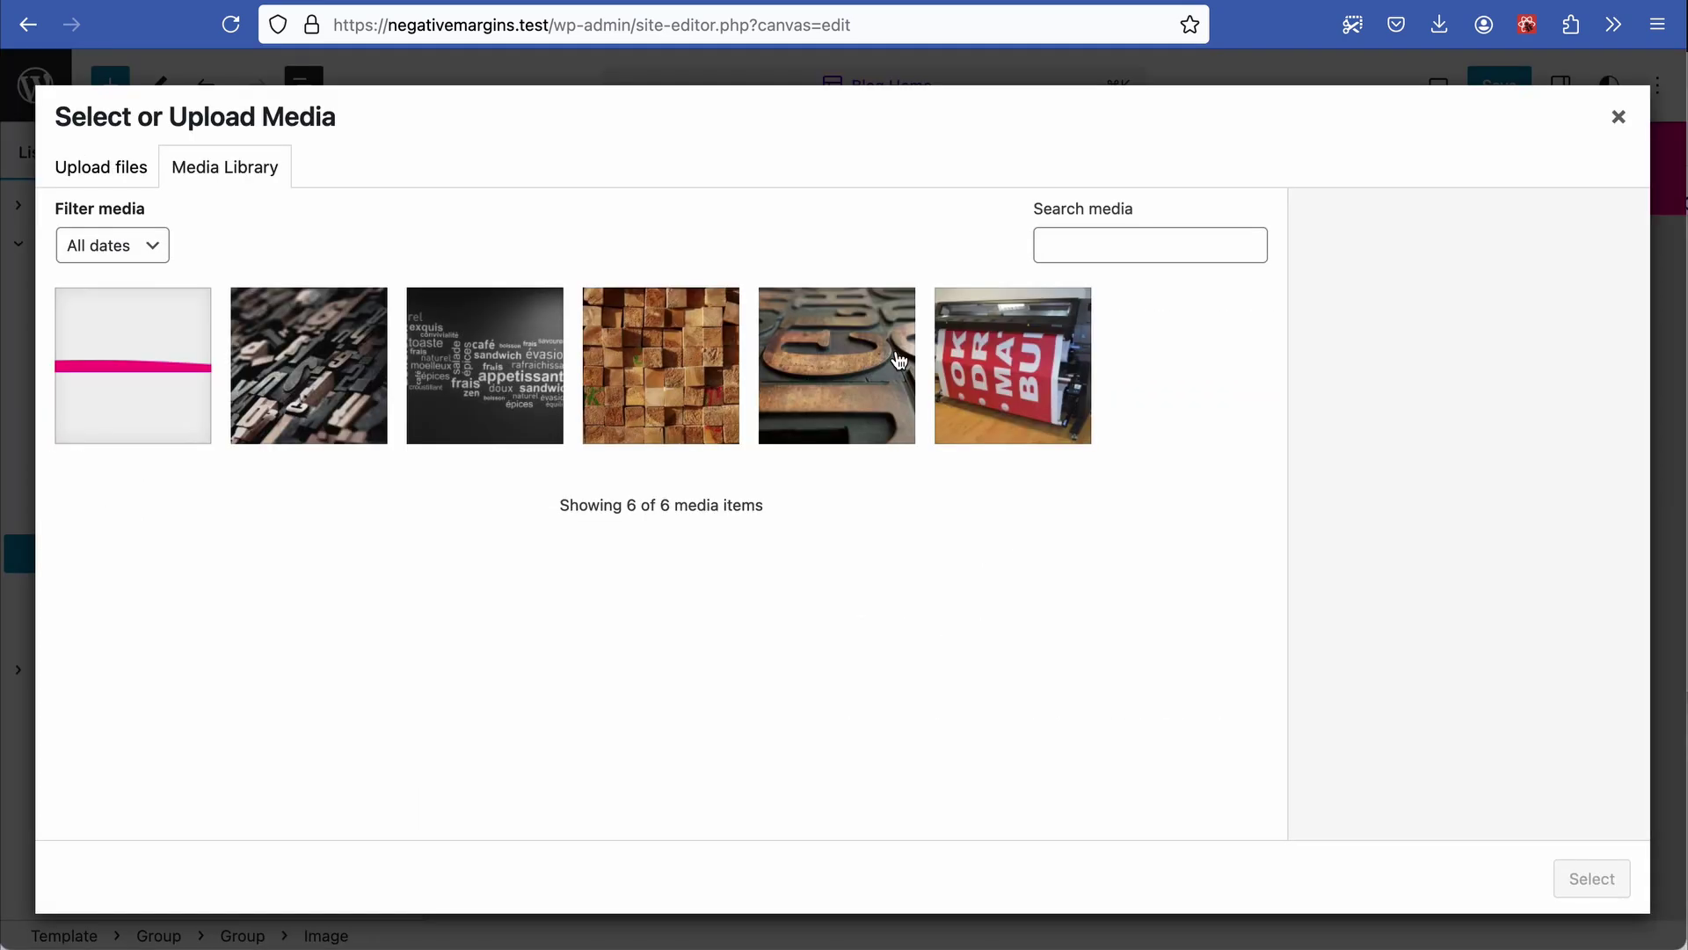
pyautogui.click(324, 394)
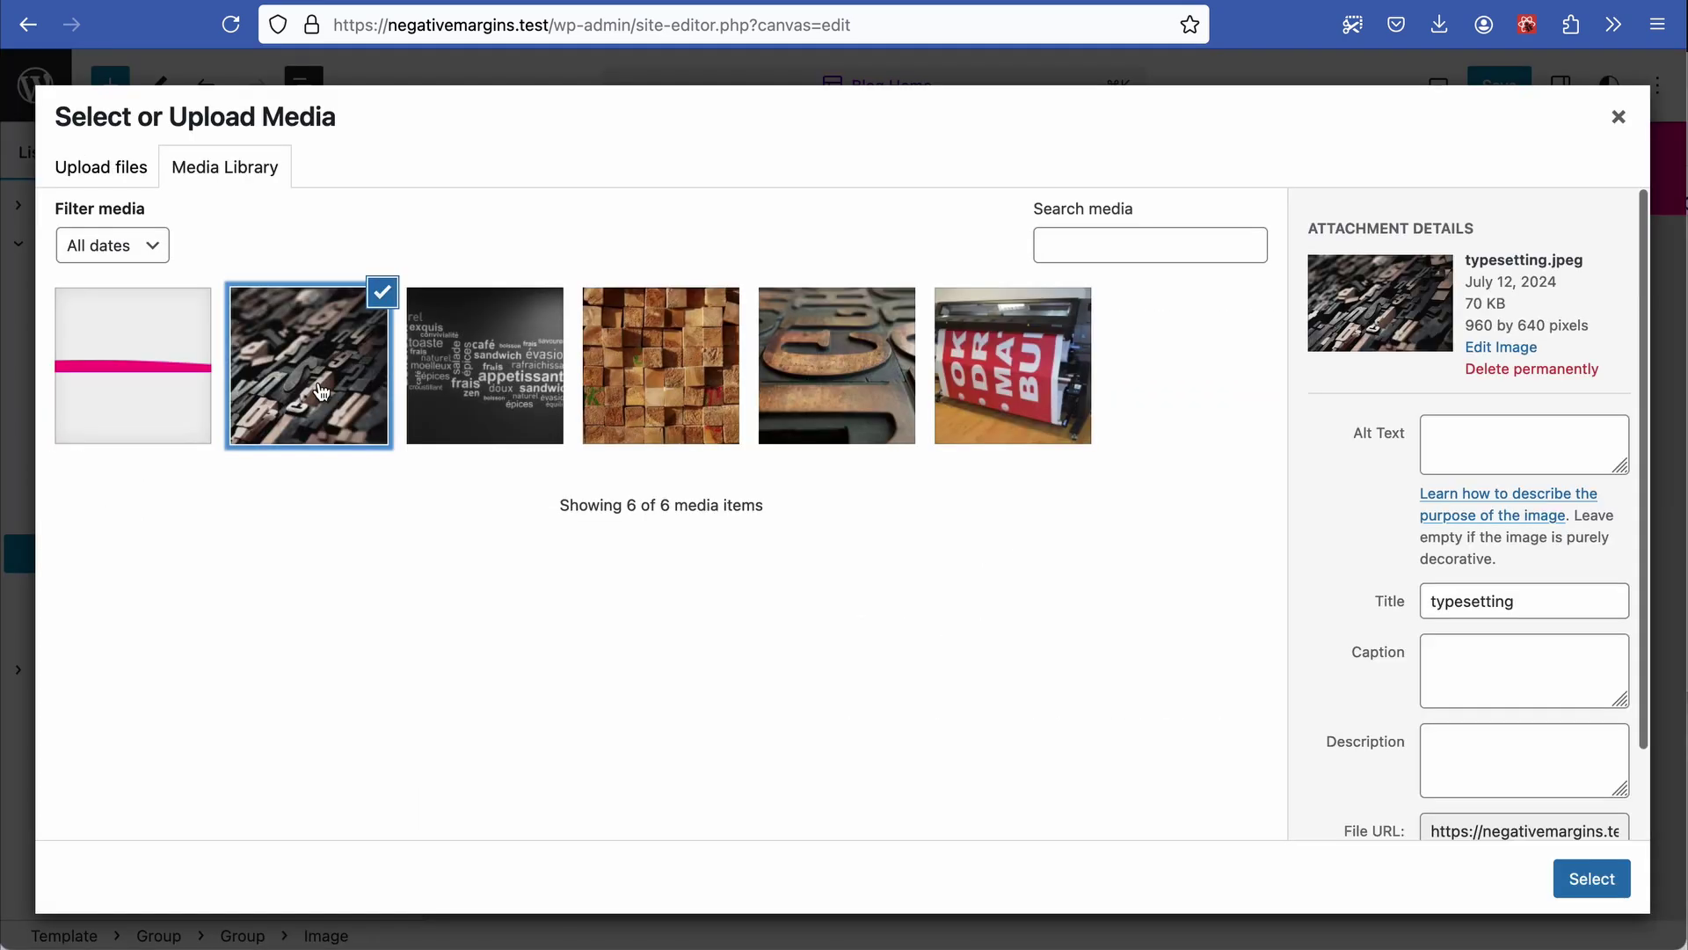
pyautogui.click(1593, 880)
pyautogui.click(911, 176)
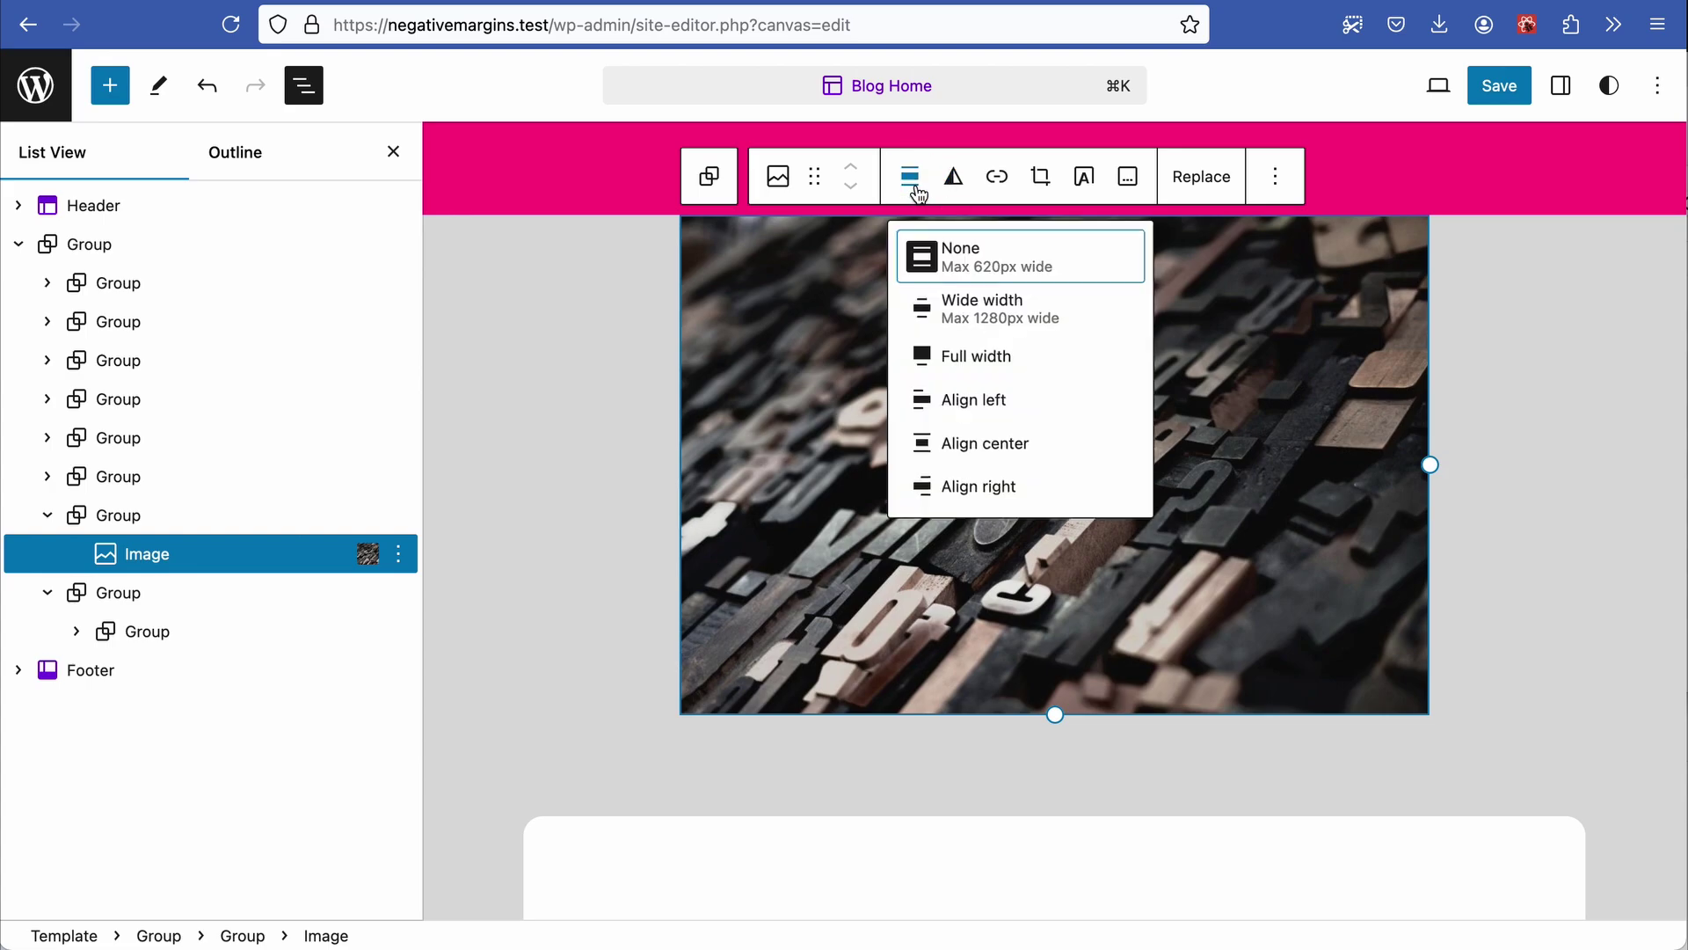
pyautogui.click(1022, 355)
pyautogui.scroll(-6, 1319, 455)
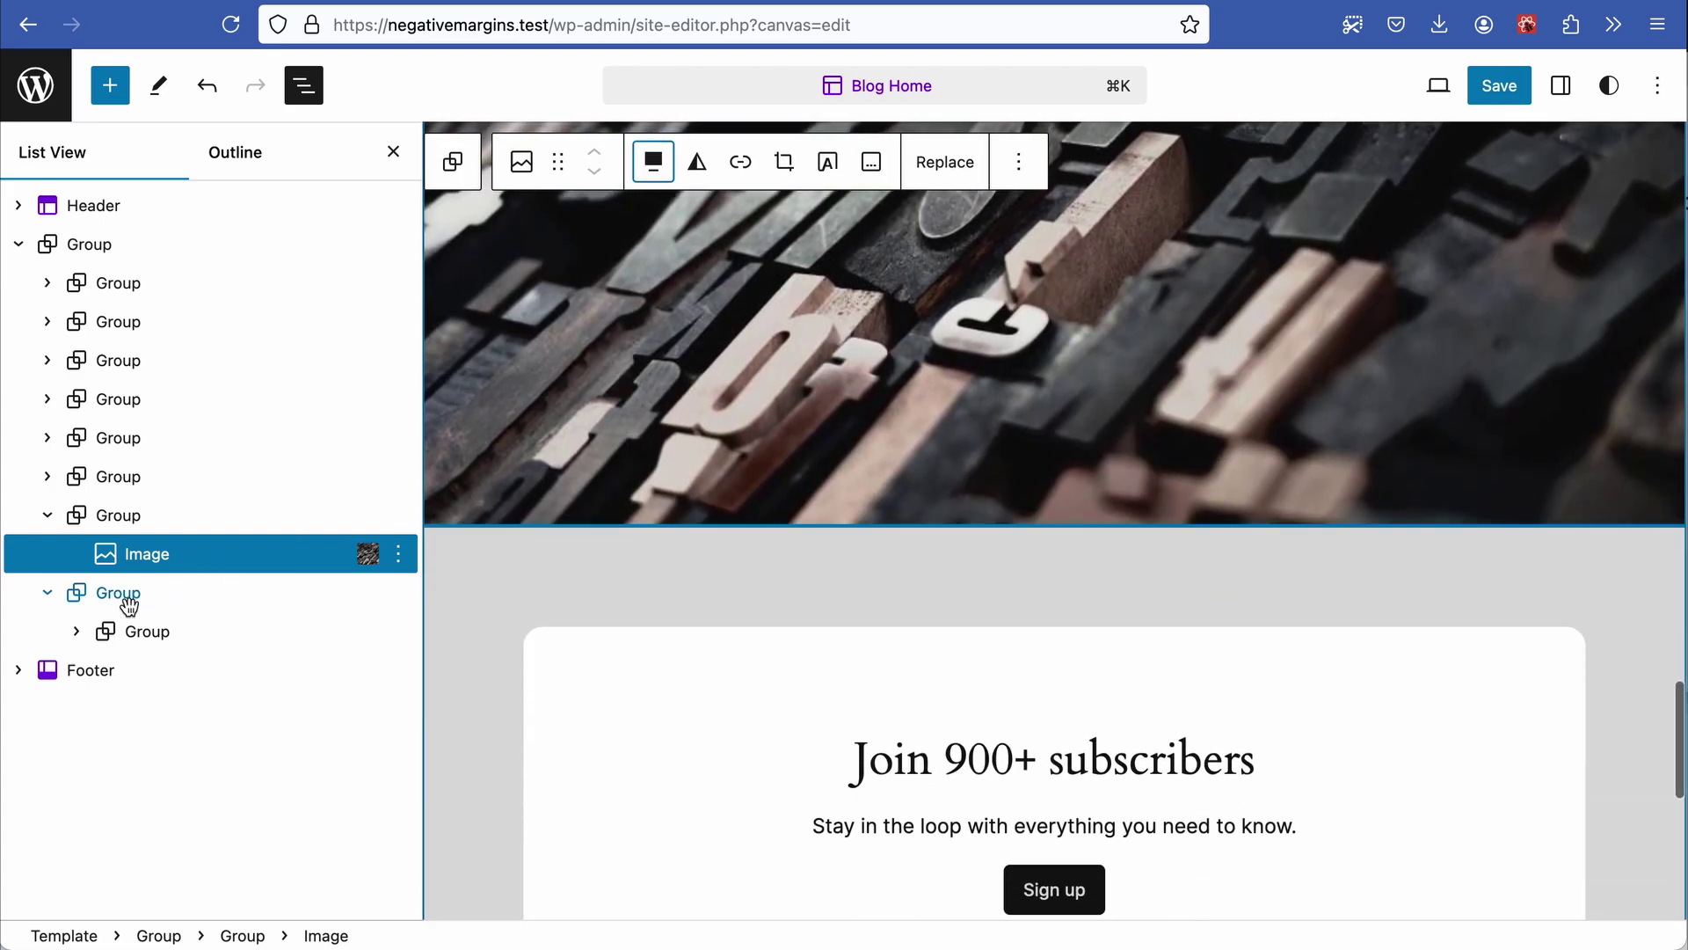
pyautogui.click(135, 597)
# Step: Set the subscribers group's top-only margin to -140px in Styles > Dimensions
pyautogui.click(1561, 86)
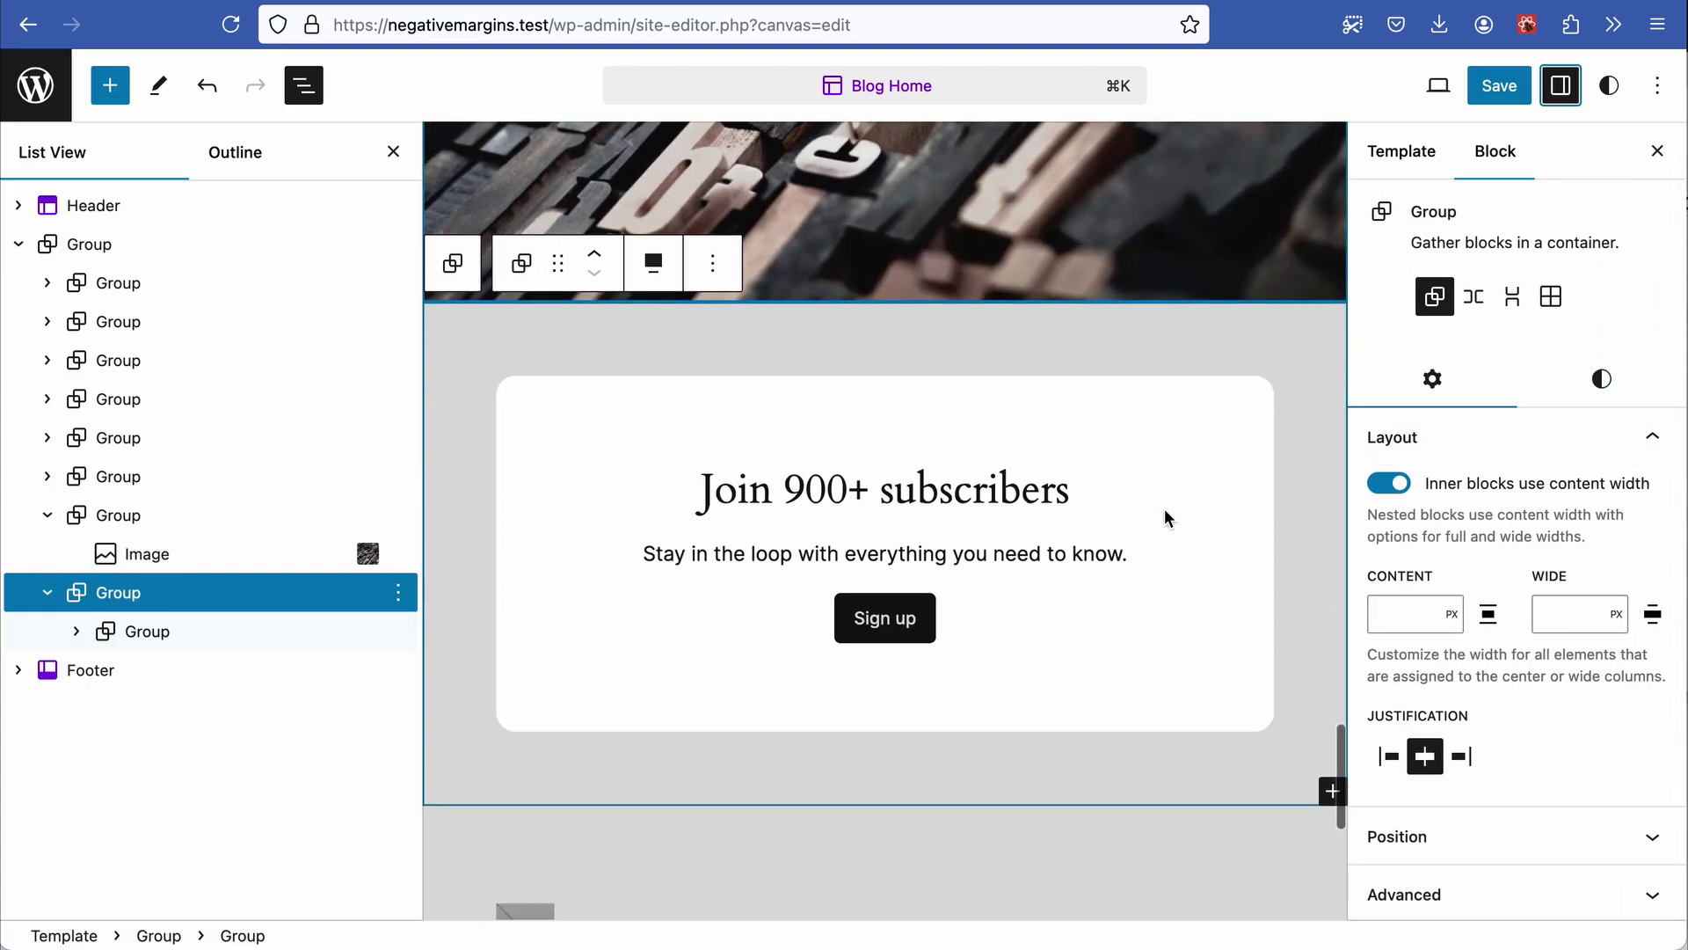
pyautogui.click(1601, 378)
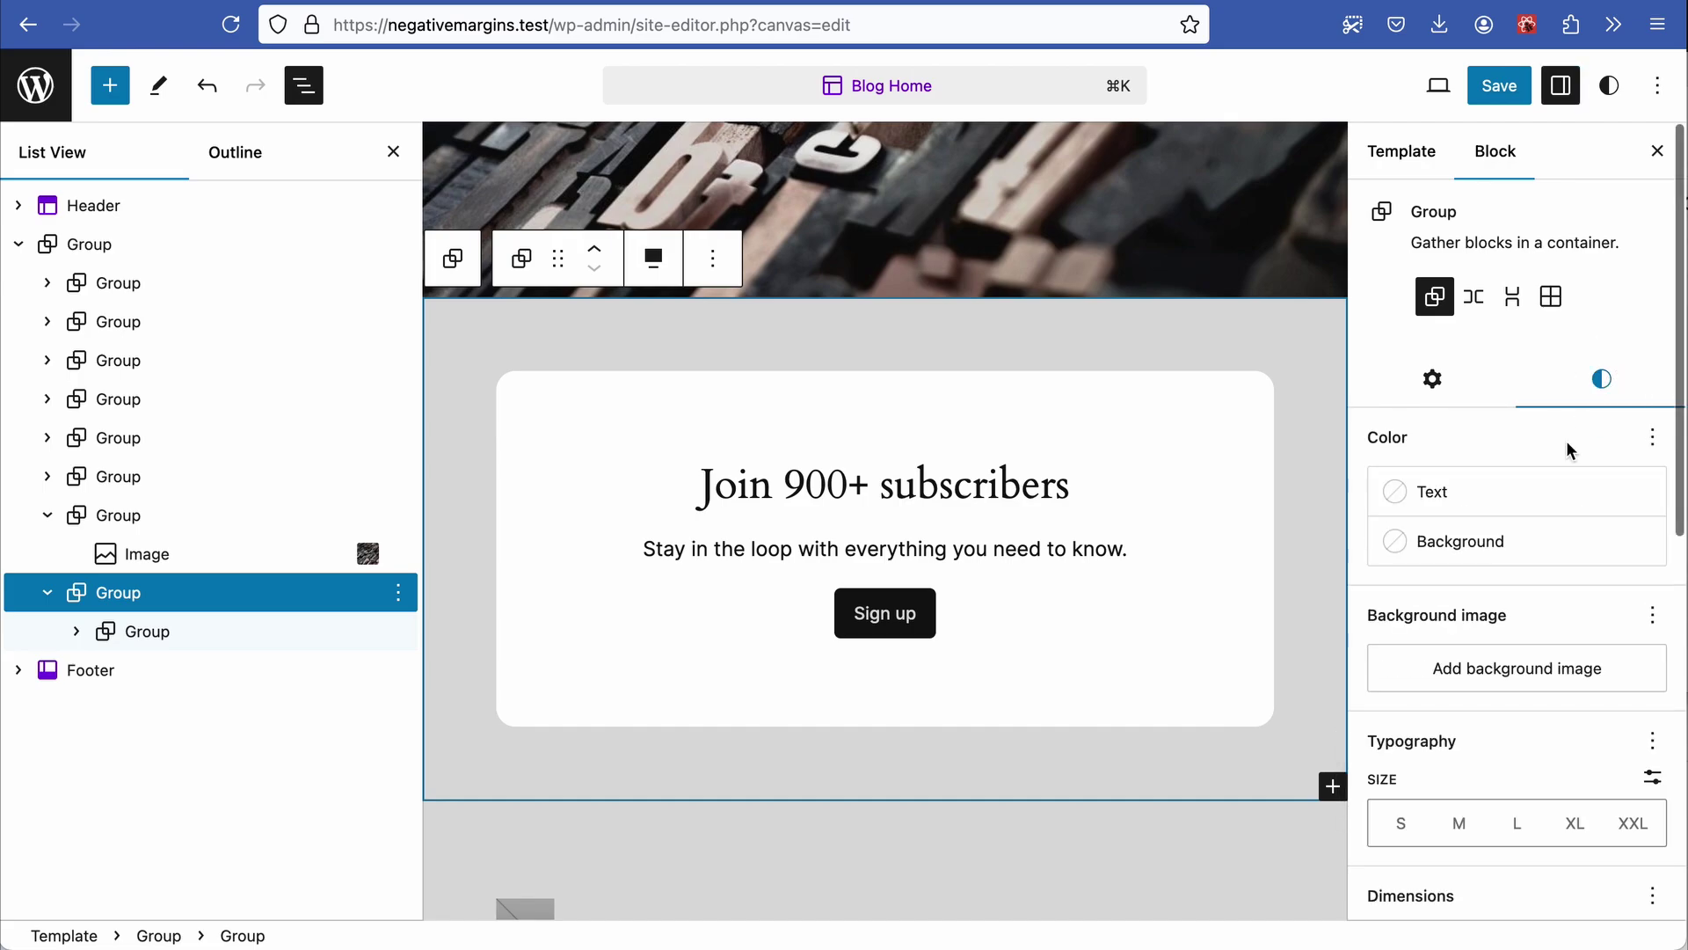
pyautogui.scroll(-8, 1568, 493)
pyautogui.click(1643, 457)
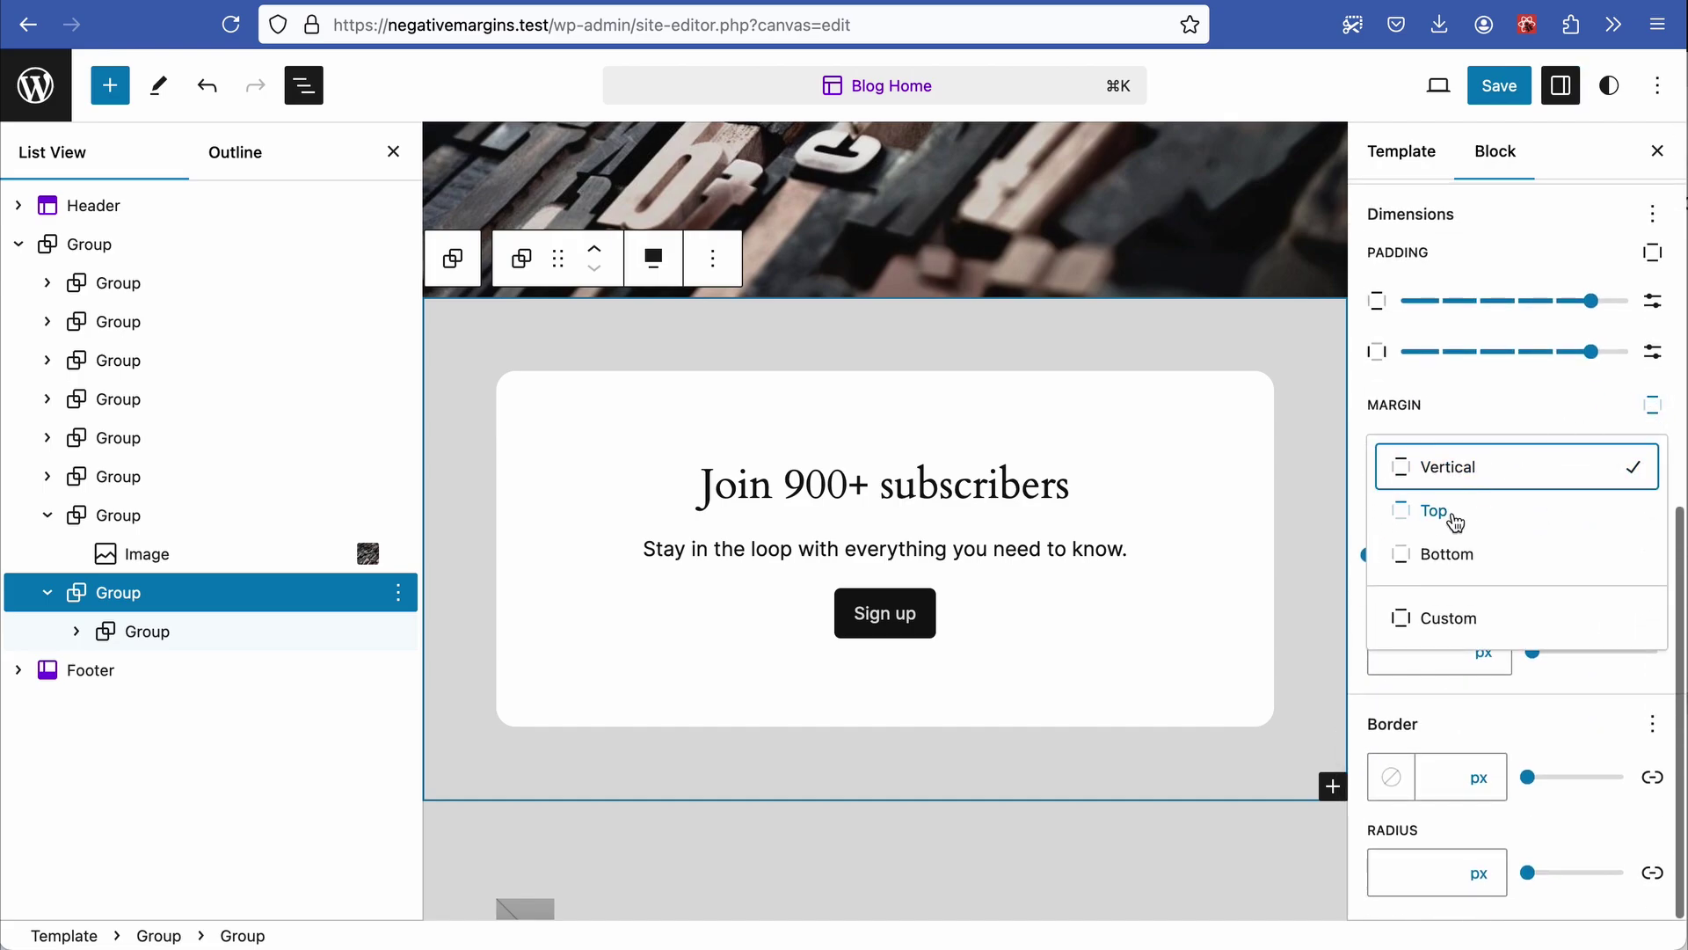
pyautogui.click(1401, 516)
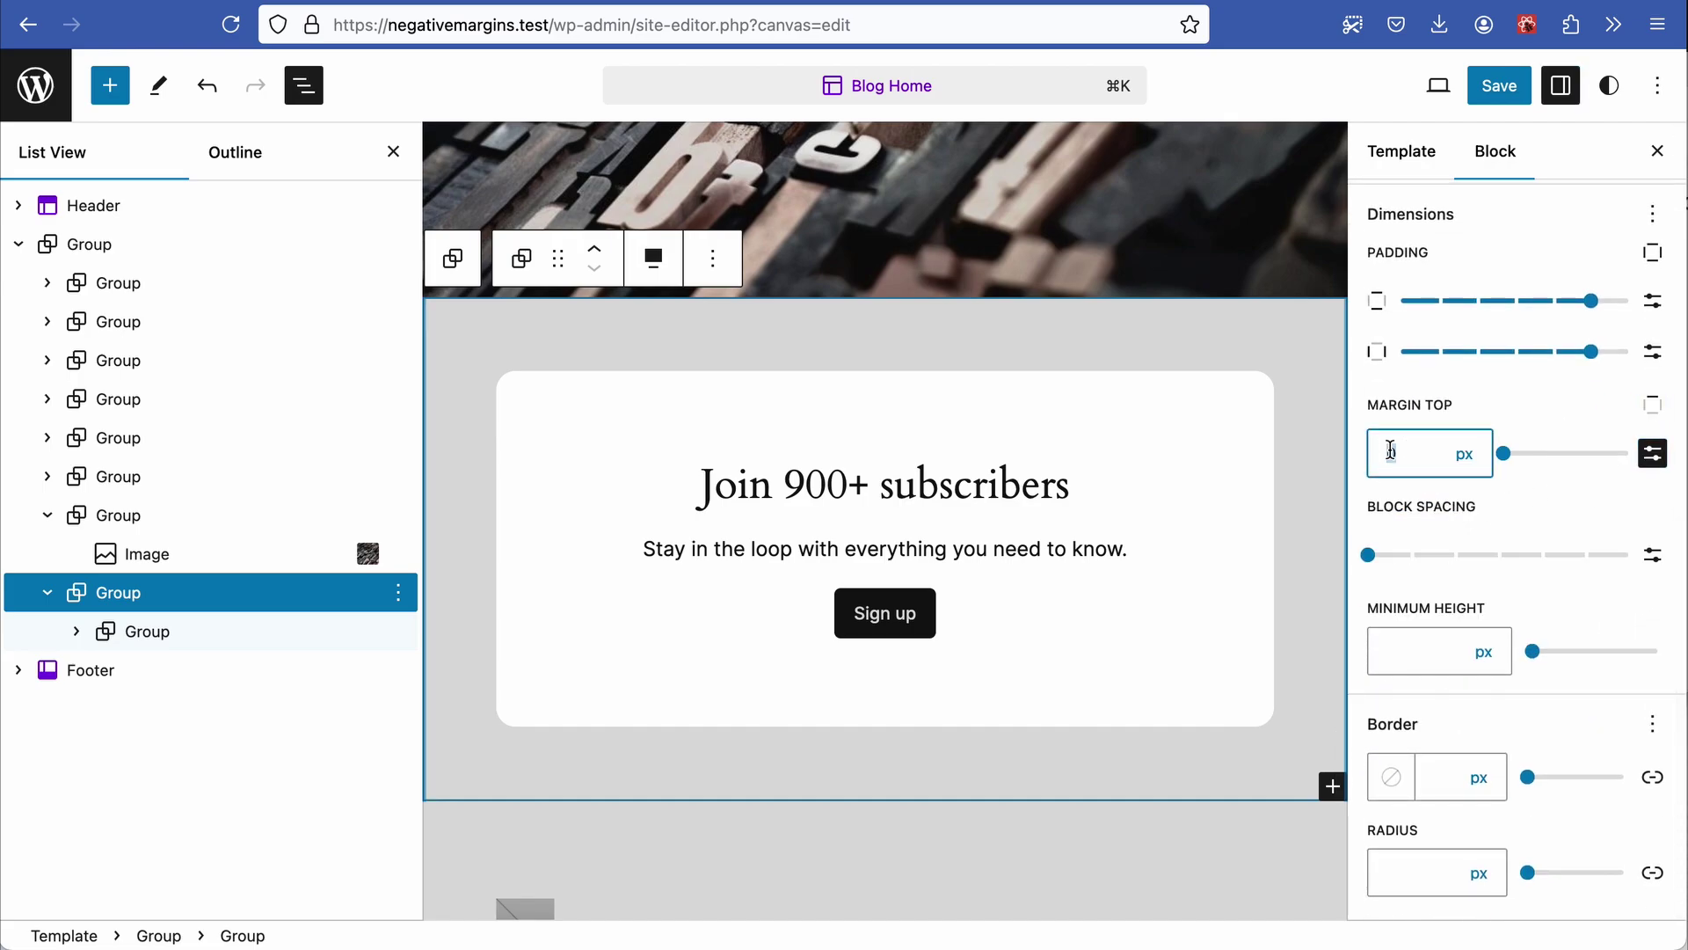
pyautogui.write('-100')
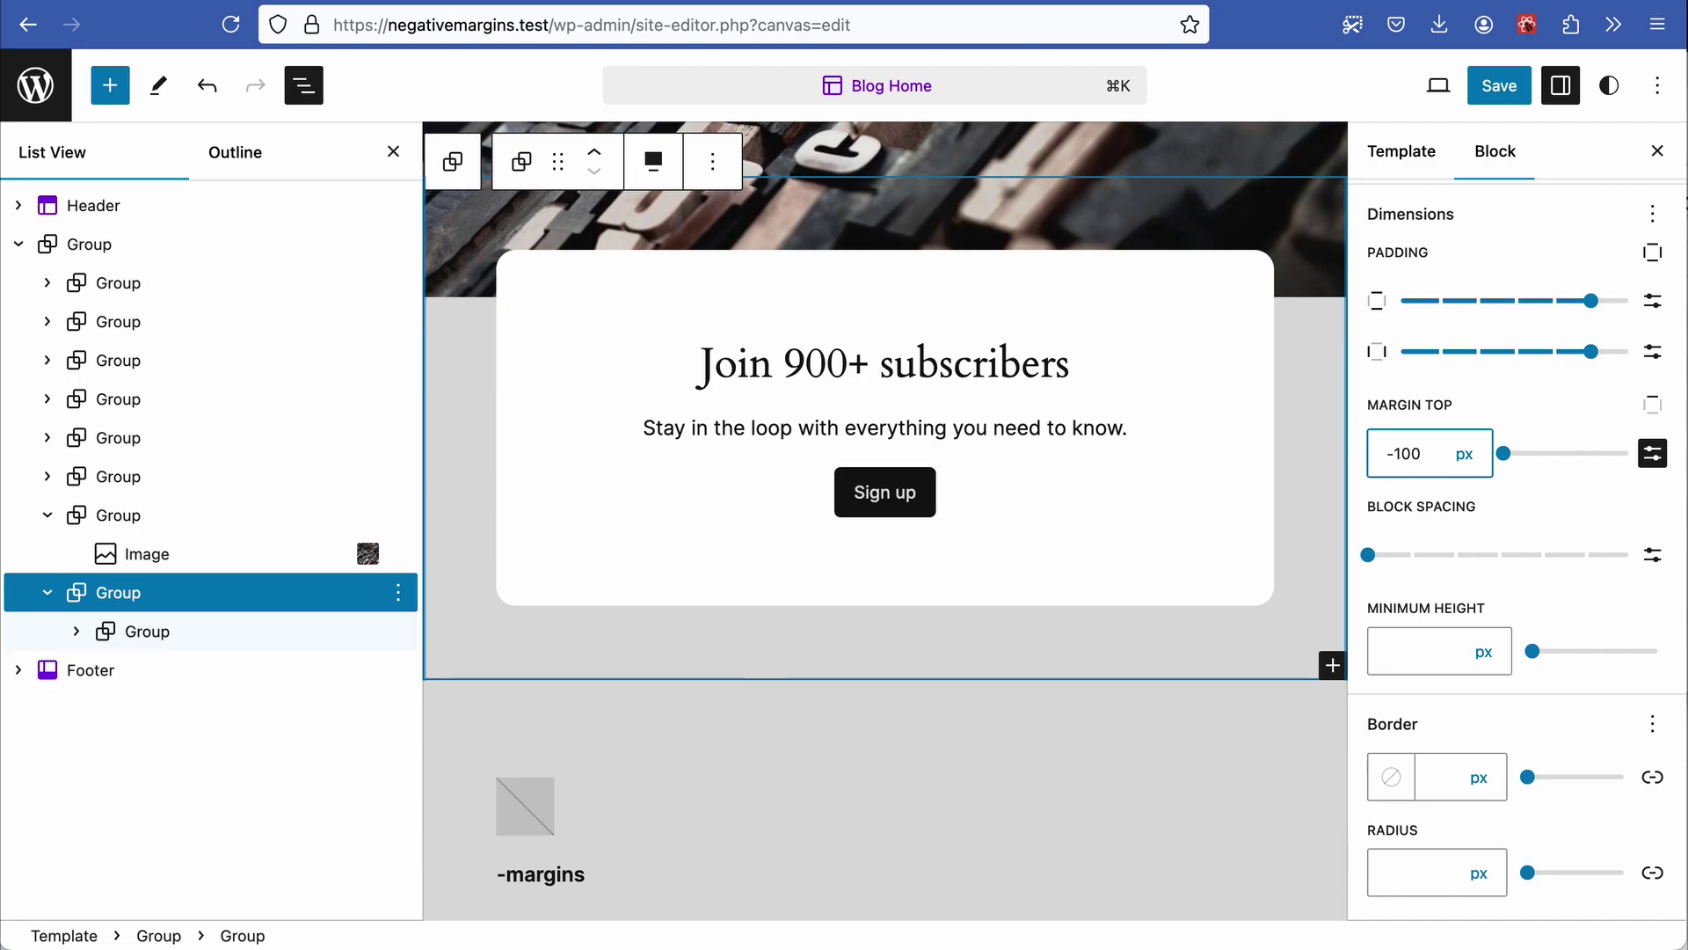
pyautogui.press('BackSpace')
pyautogui.write('2')
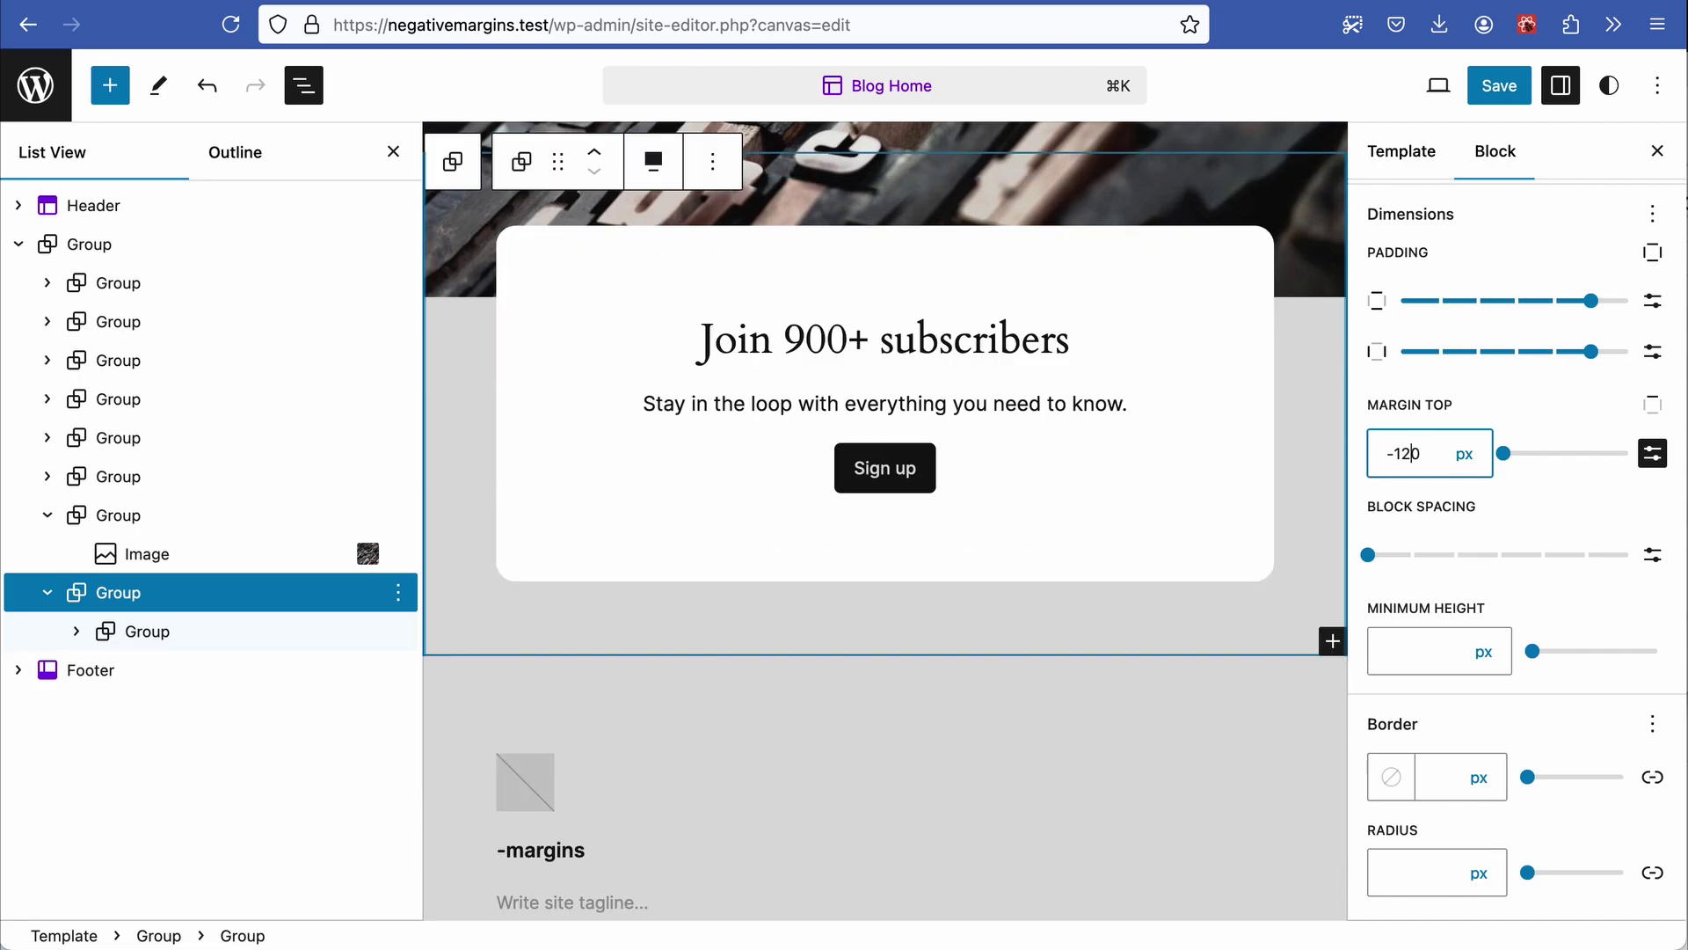
pyautogui.press('BackSpace')
pyautogui.write('4')
pyautogui.scroll(2, 1512, 528)
# Step: Close the block settings sidebar and List View to widen the canvas
pyautogui.click(1439, 85)
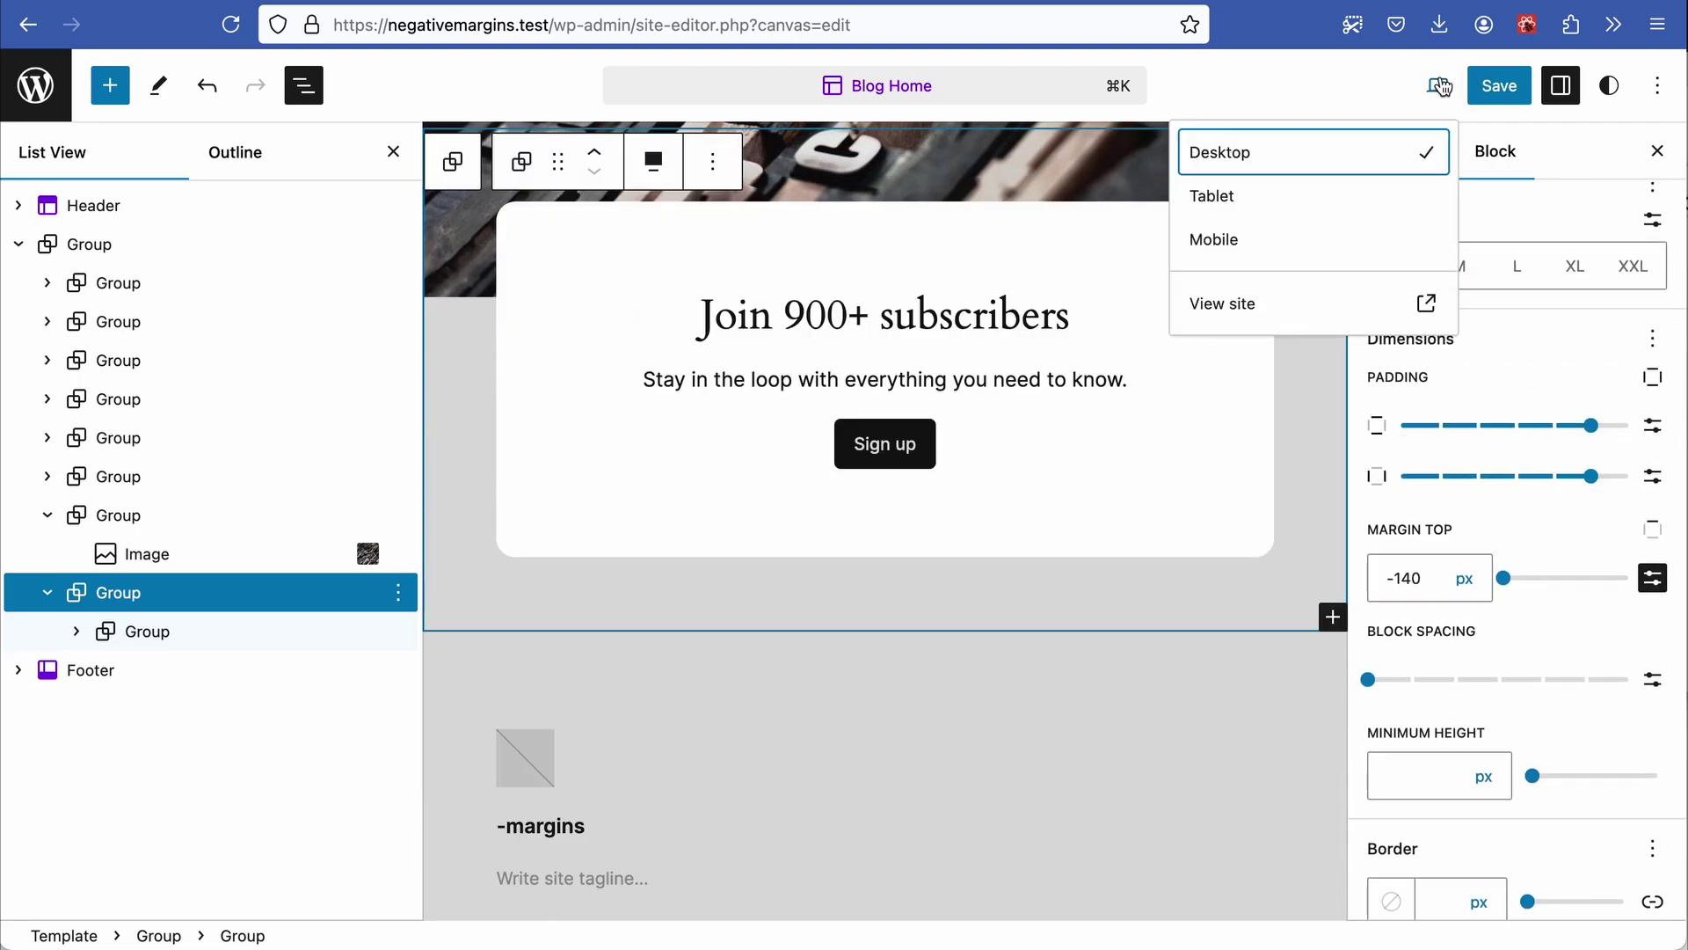
pyautogui.click(1442, 85)
pyautogui.click(1657, 152)
pyautogui.click(393, 152)
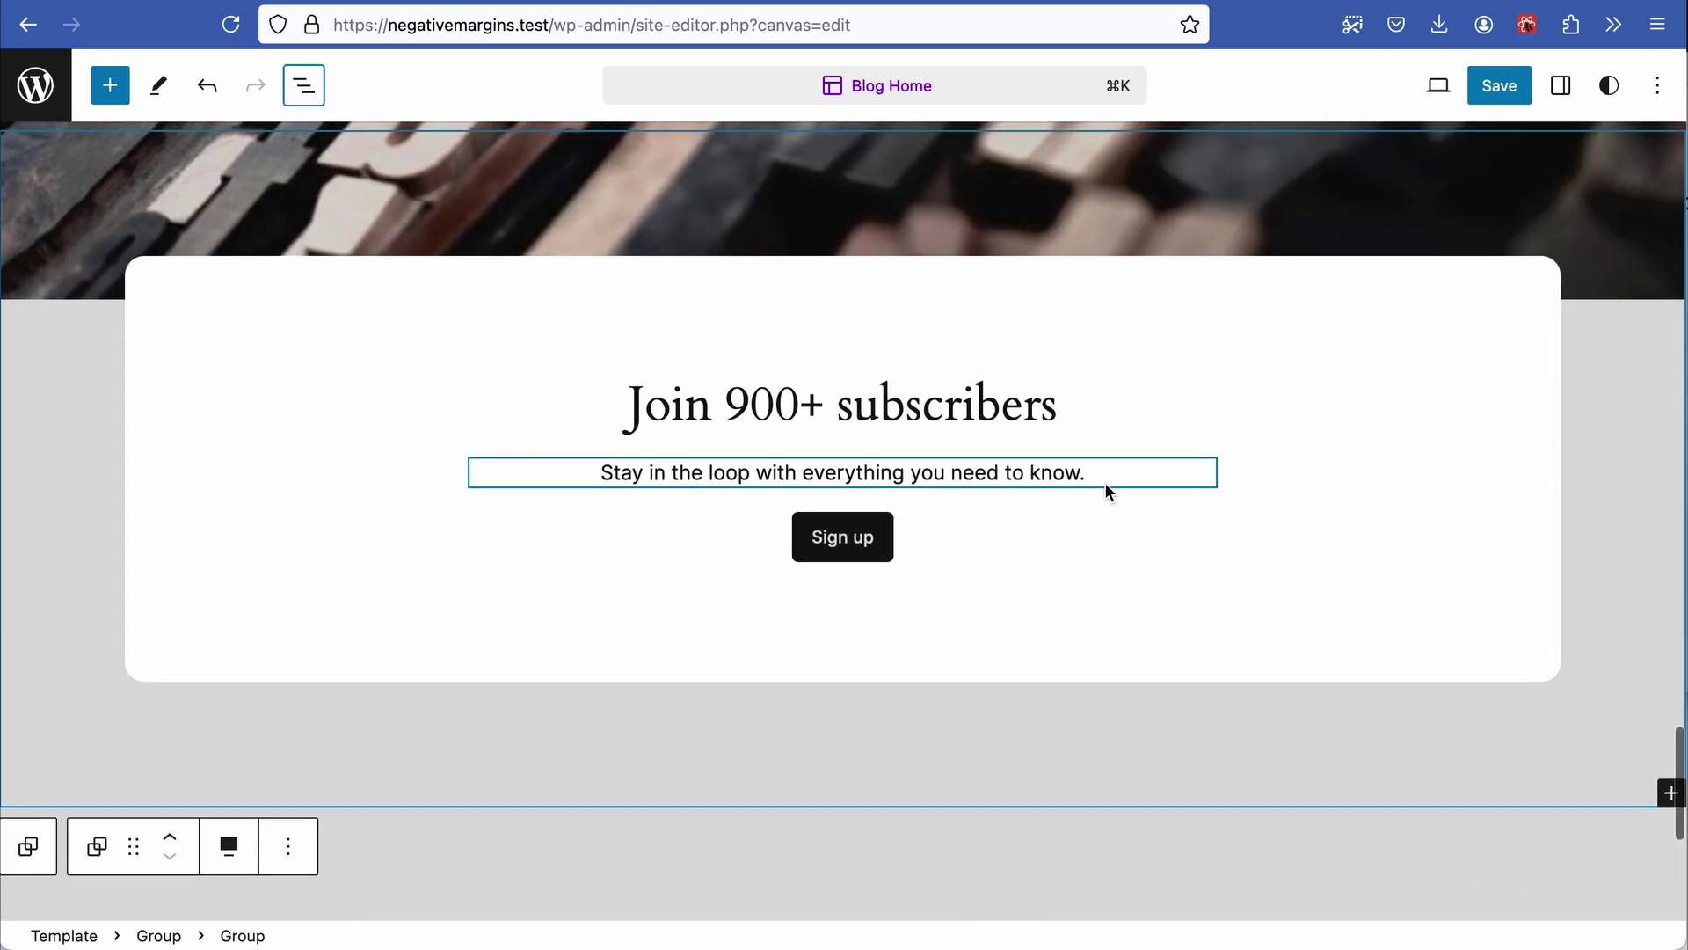
pyautogui.scroll(5, 1104, 482)
# Step: Check the page at Mobile width, then return to Desktop and scroll through it
pyautogui.click(1438, 85)
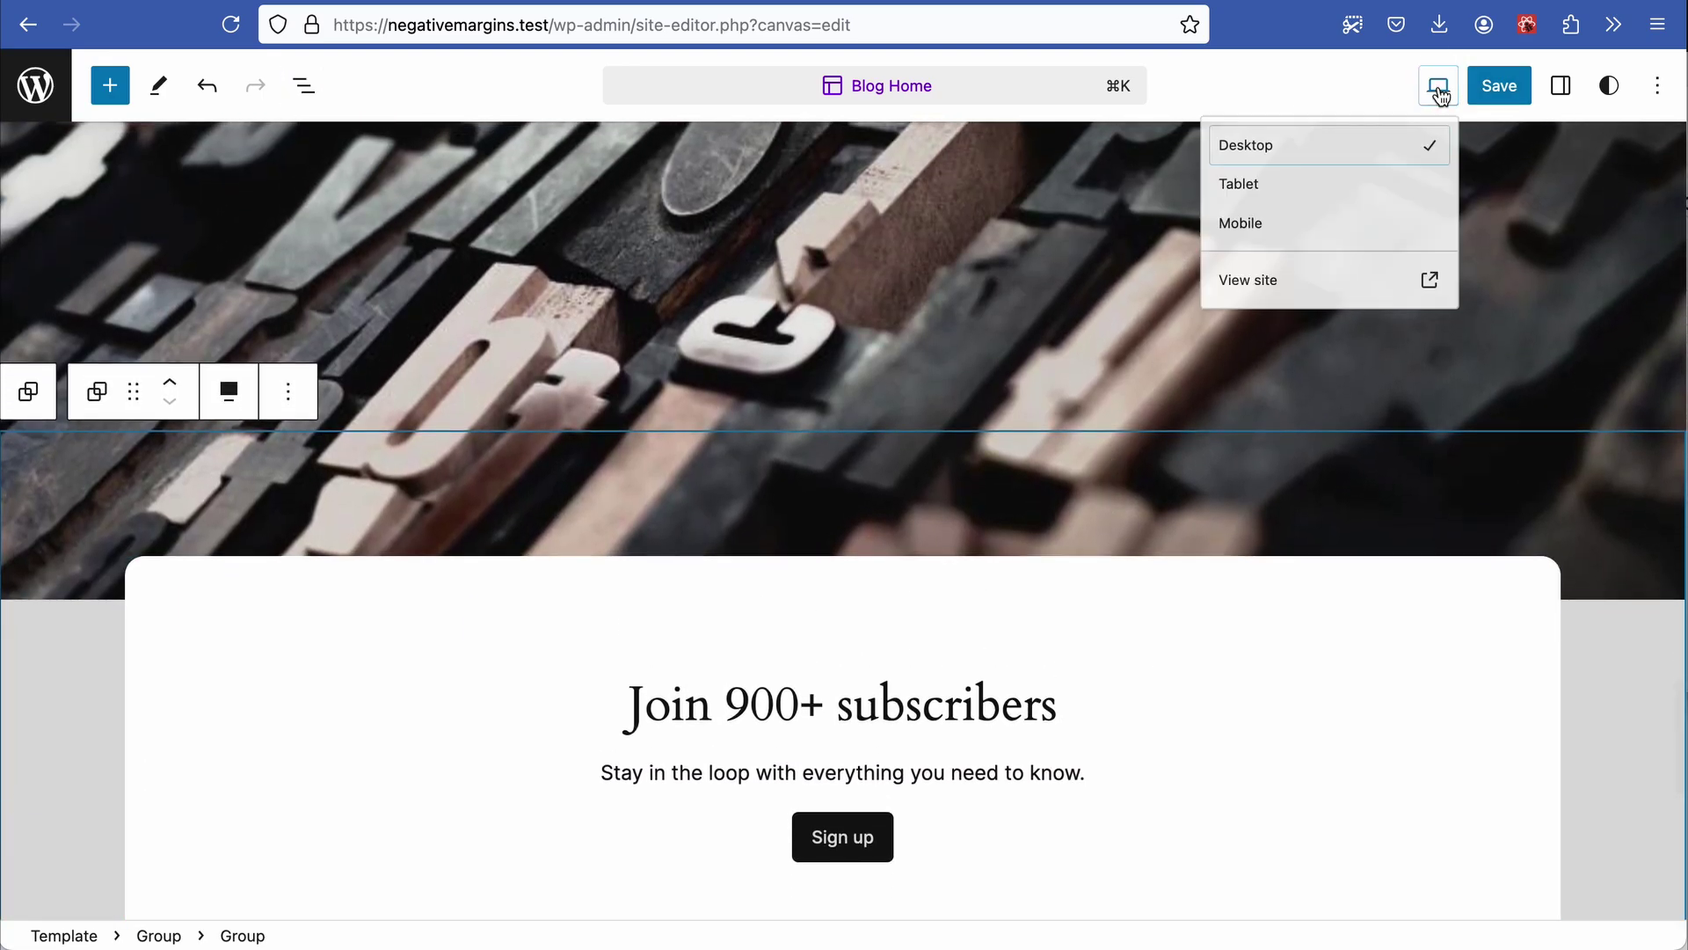
pyautogui.click(1286, 253)
pyautogui.scroll(-5, 904, 791)
pyautogui.click(688, 866)
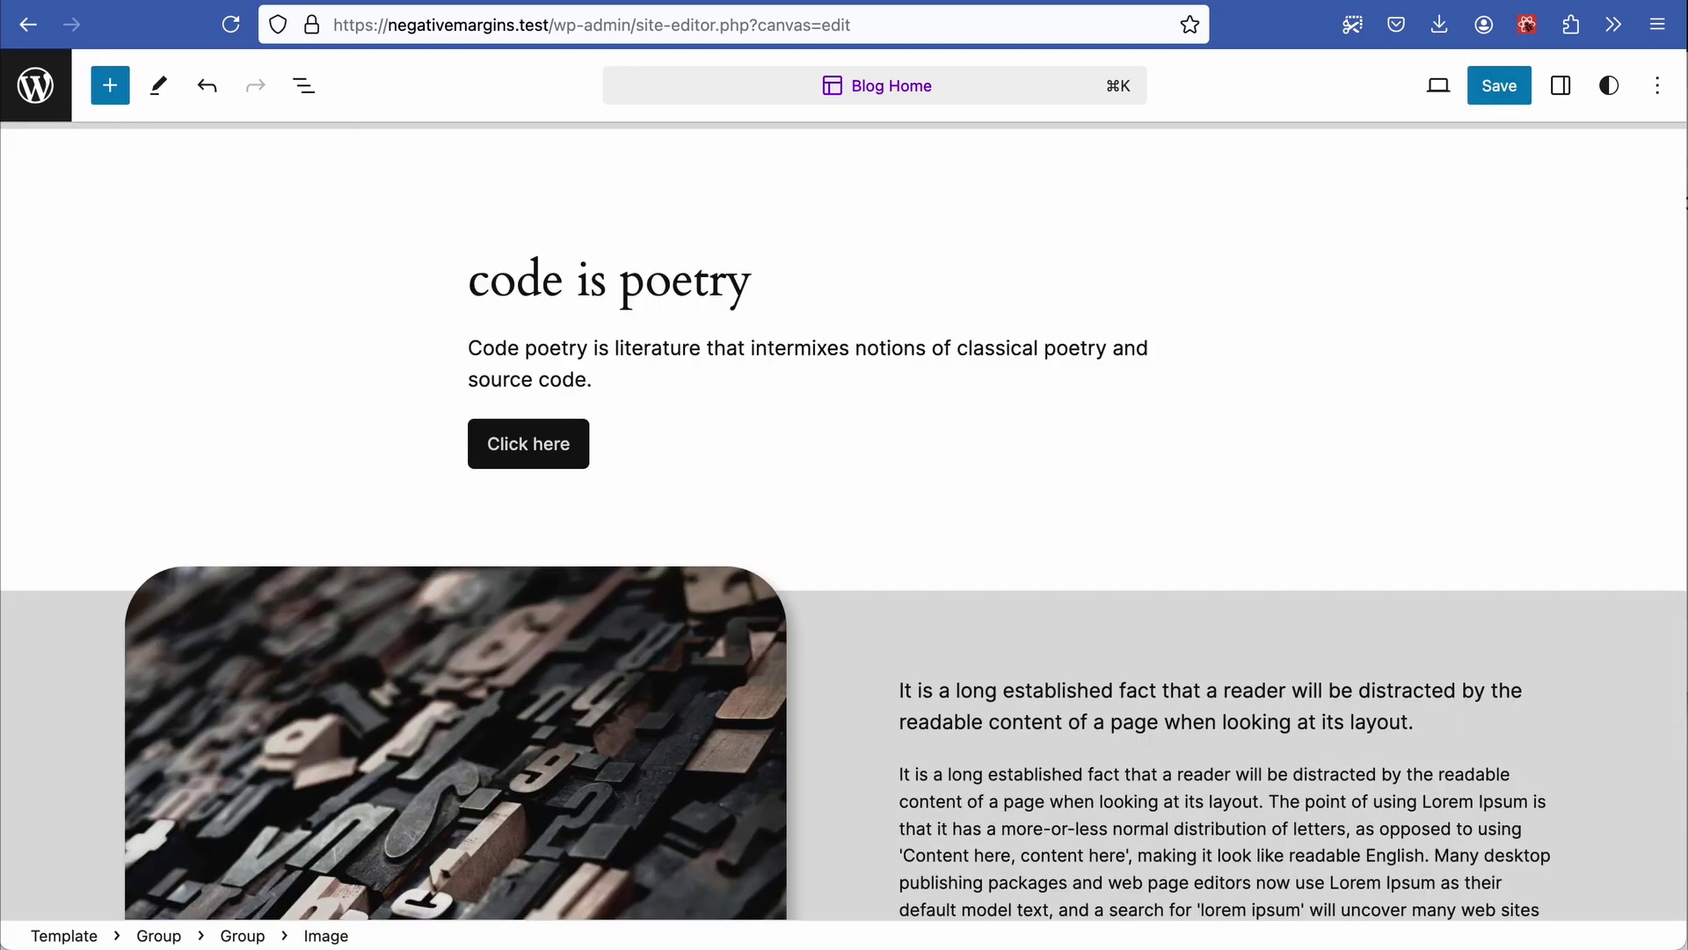
pyautogui.scroll(-2, 1638, 336)
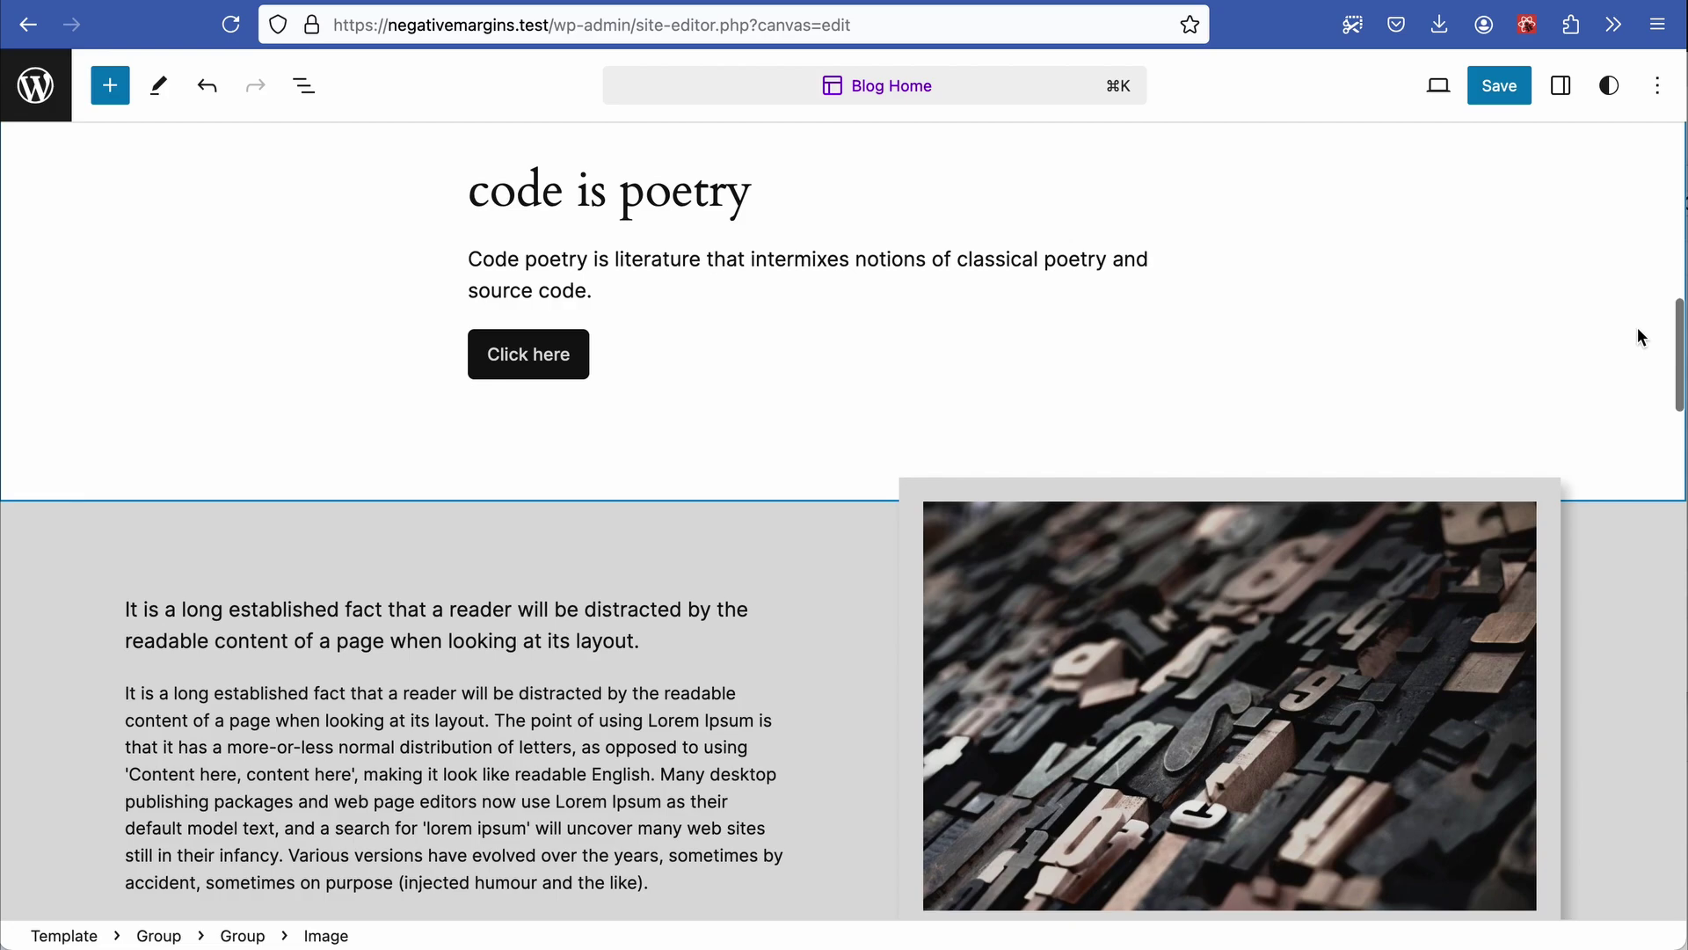
pyautogui.scroll(-9, 1638, 336)
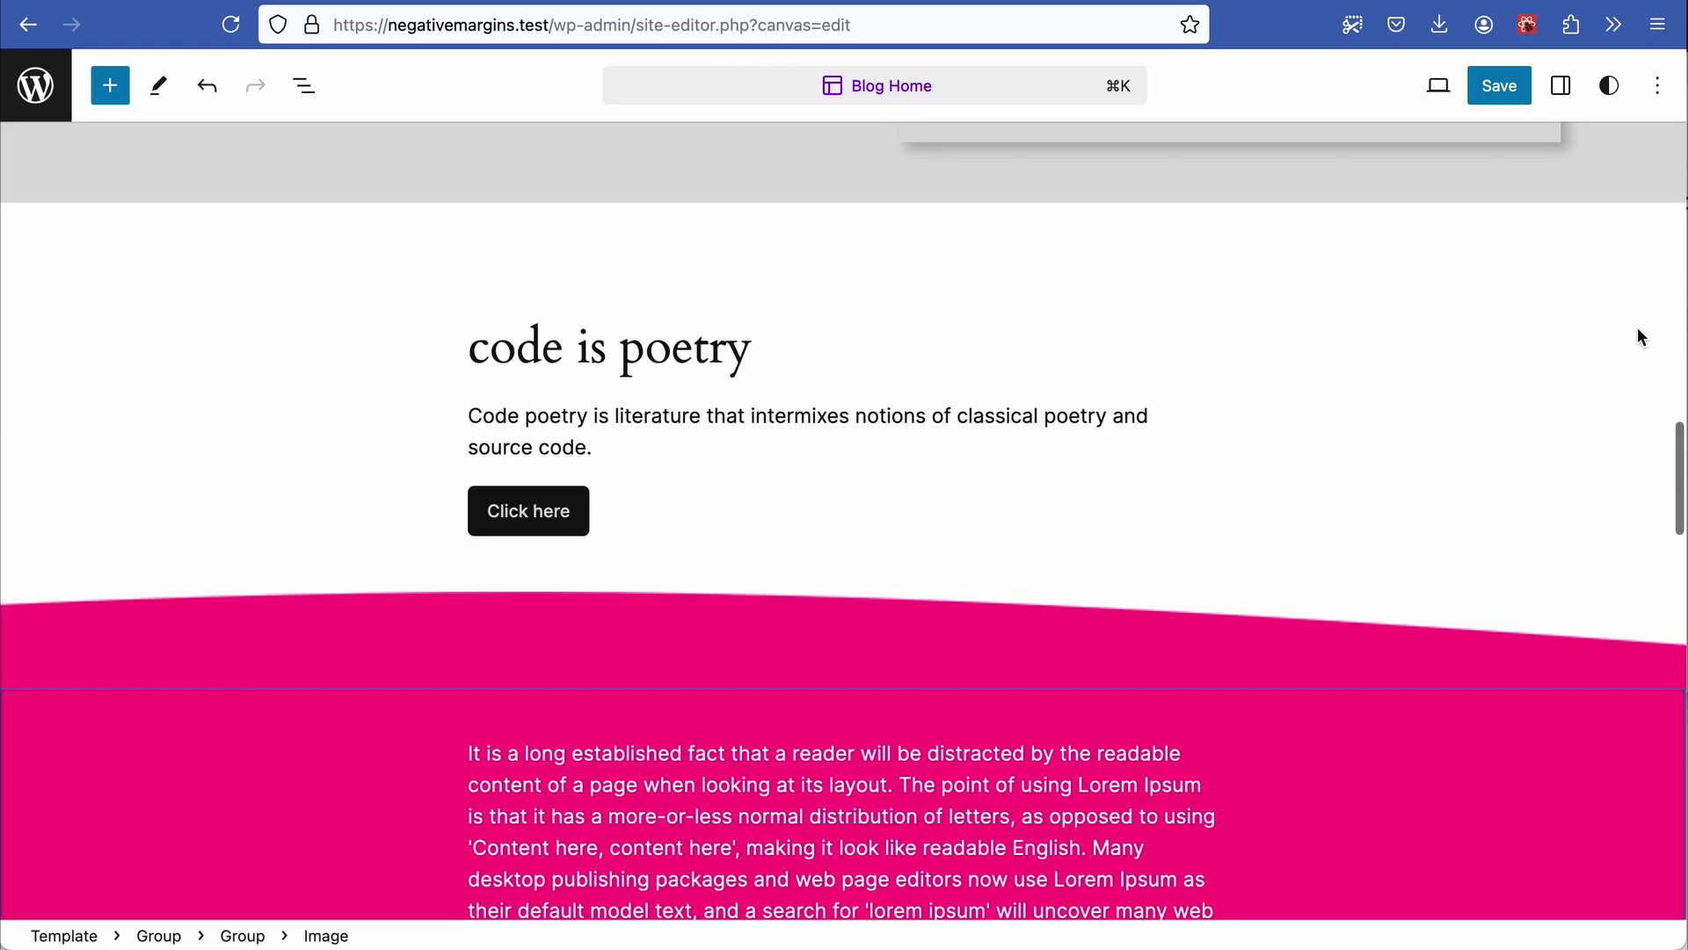